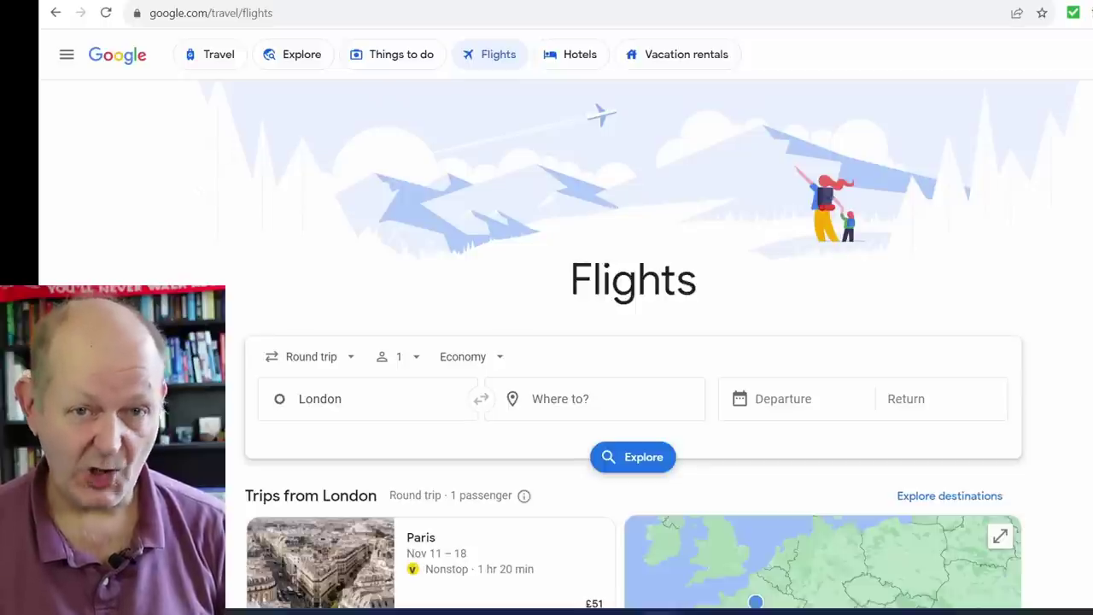
# Step: Set the origin to Dublin Airport and the cabin to Business, then explore destinations on the map
pyautogui.click(391, 400)
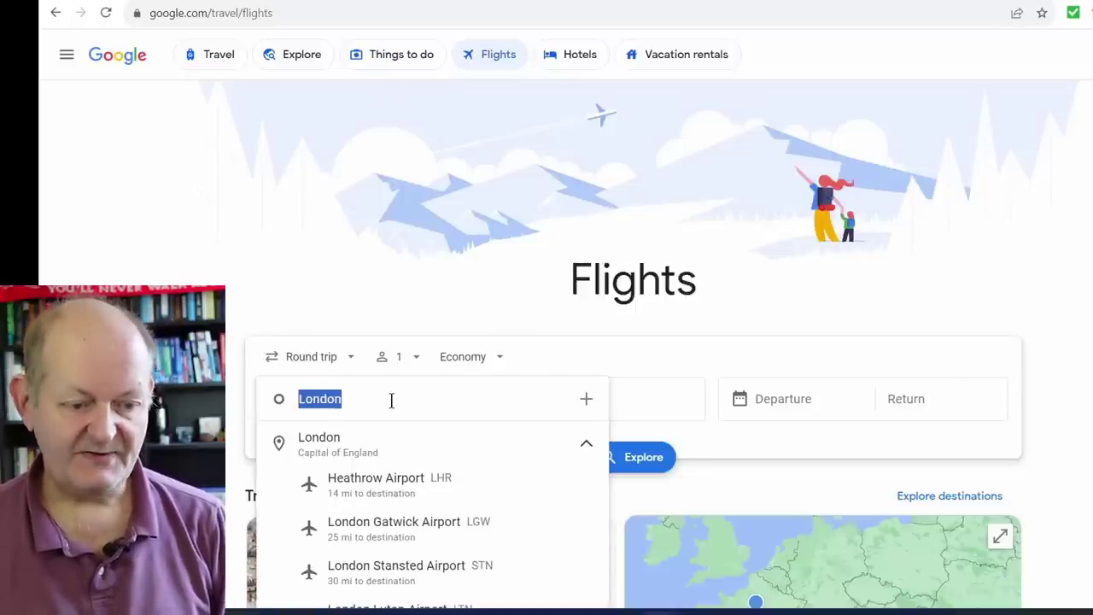
pyautogui.write('dublin, Ireland')
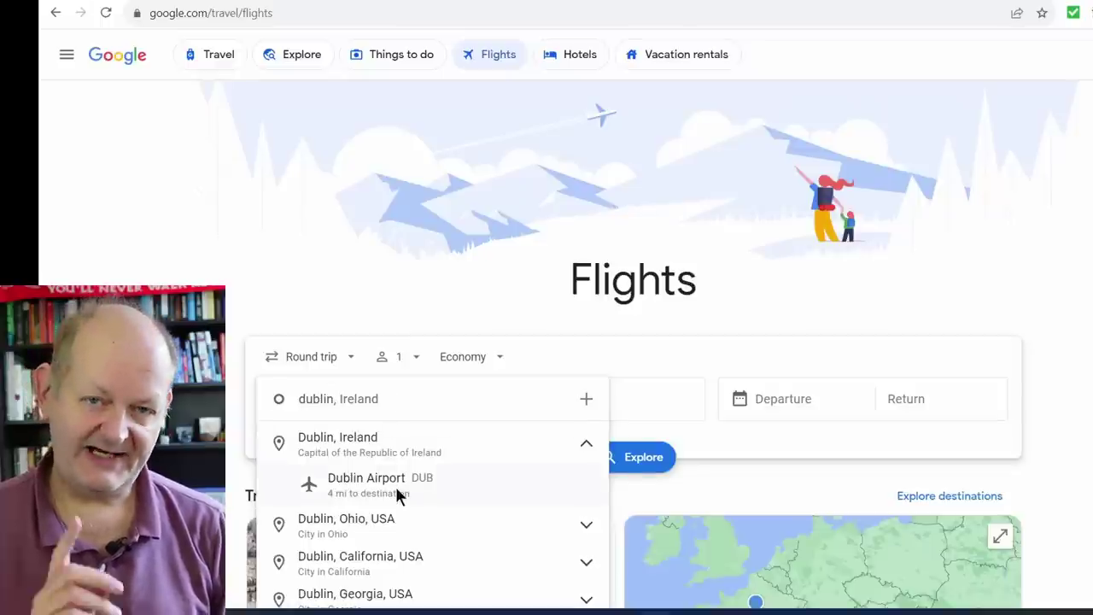
pyautogui.click(394, 484)
pyautogui.click(463, 359)
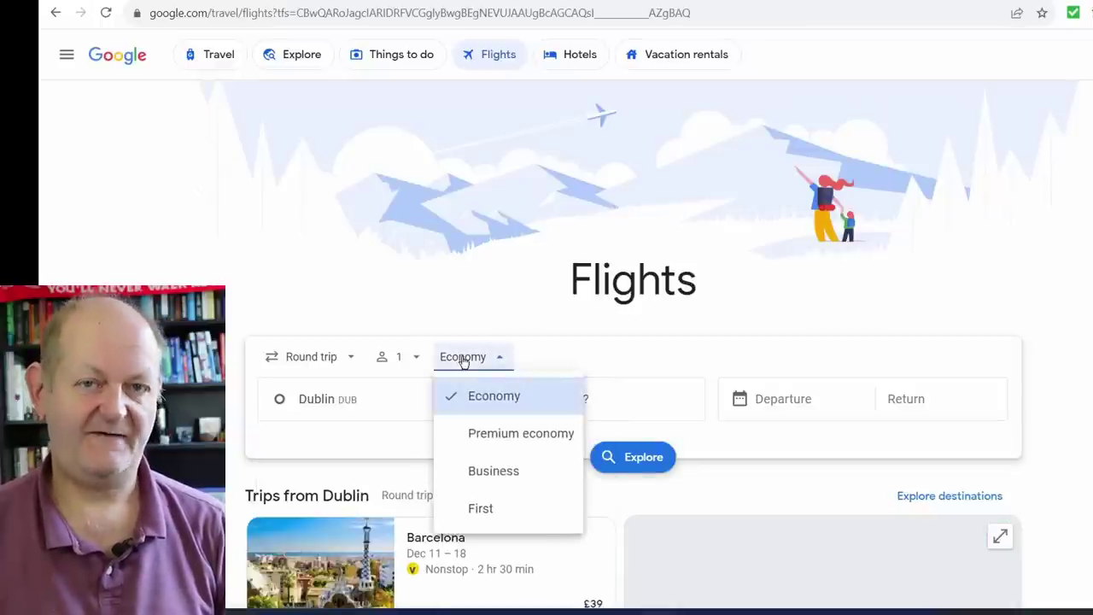
pyautogui.click(509, 469)
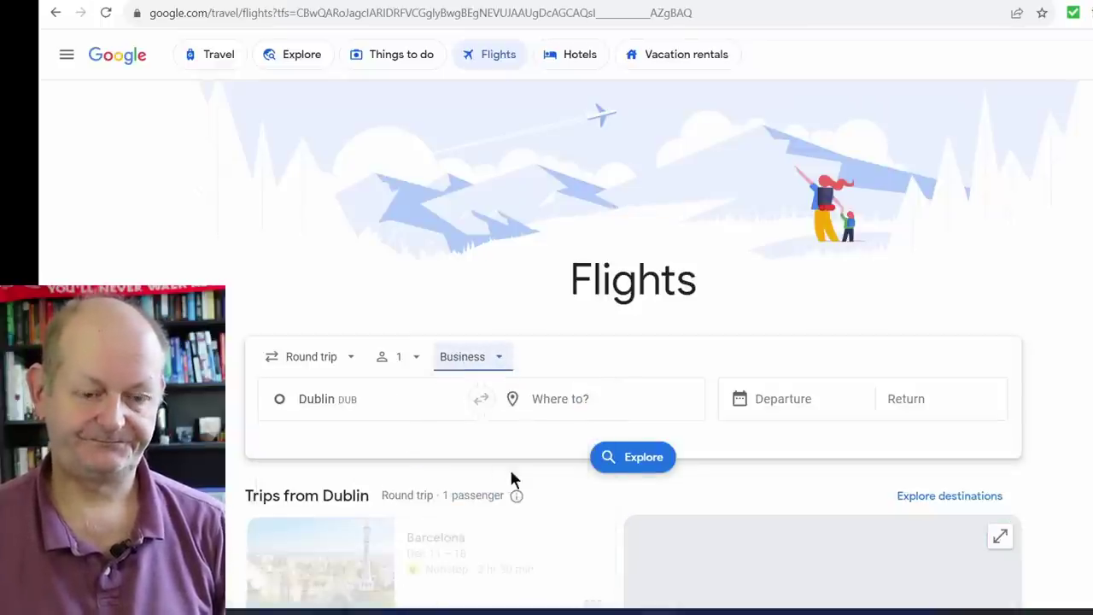
pyautogui.click(627, 458)
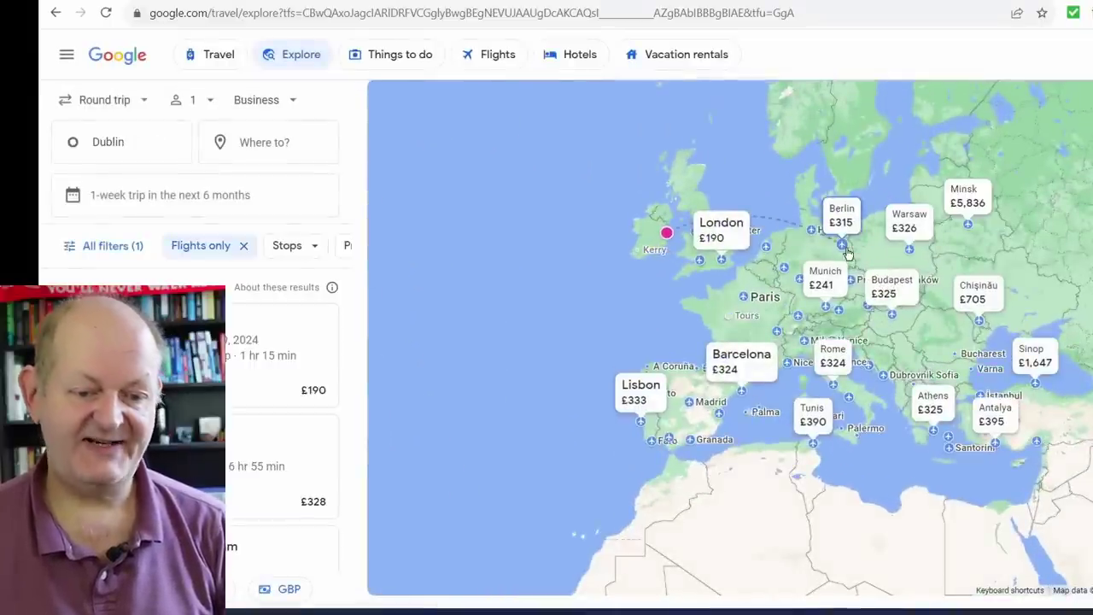
pyautogui.click(181, 195)
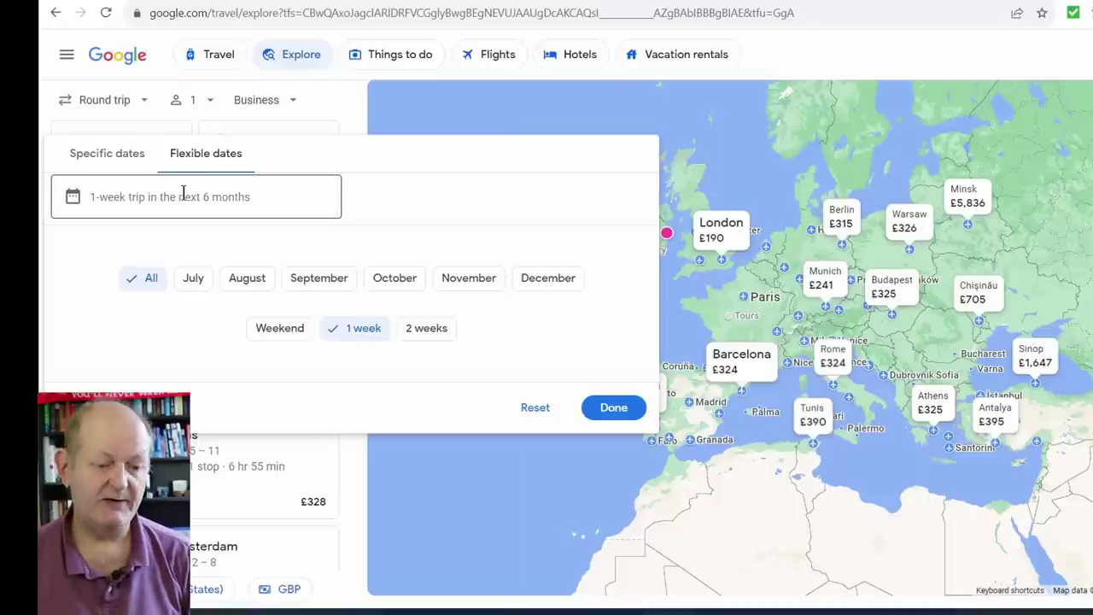
# Step: Pick specific dates, Thursday 7 March to Tuesday 12 March 2024, and apply them
pyautogui.click(104, 152)
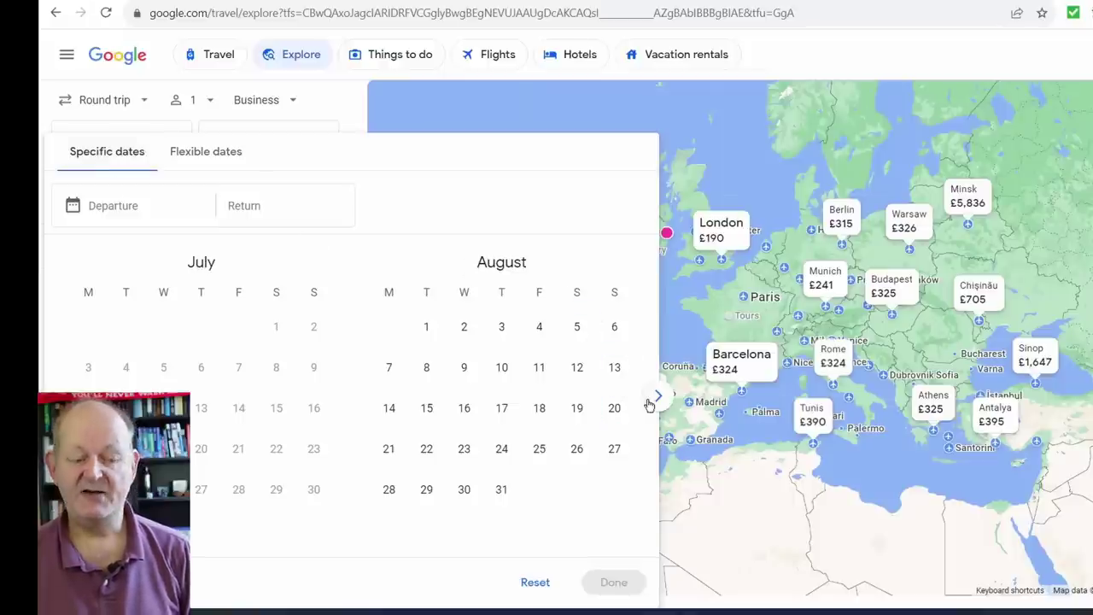
pyautogui.click(656, 399)
pyautogui.click(653, 401)
pyautogui.click(654, 400)
pyautogui.click(653, 400)
pyautogui.click(653, 400)
pyautogui.click(654, 399)
pyautogui.click(654, 400)
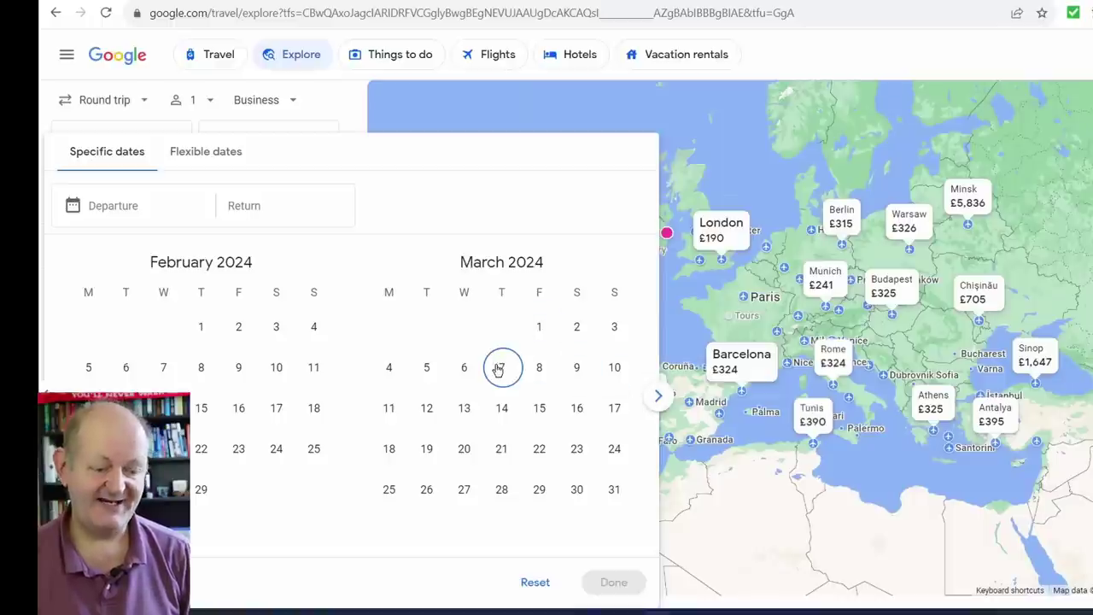
pyautogui.click(502, 368)
pyautogui.click(427, 408)
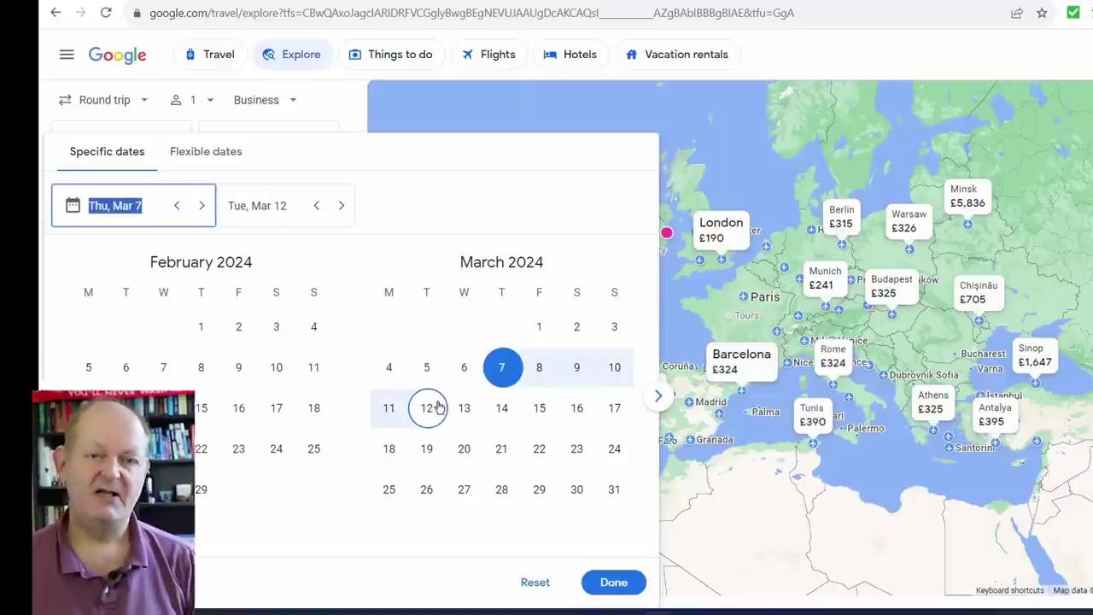
pyautogui.click(622, 584)
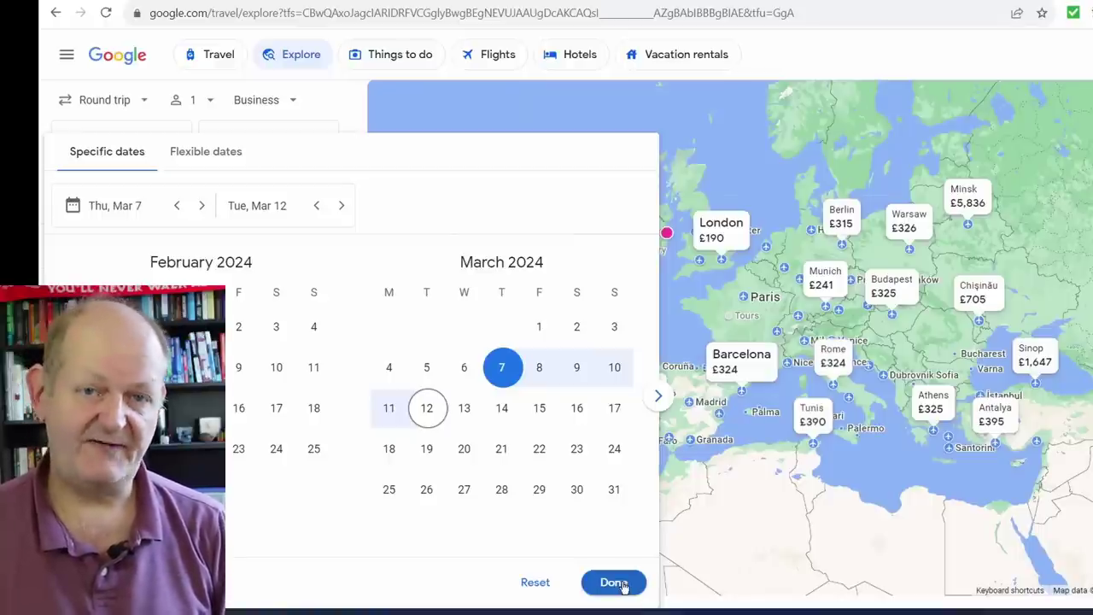
pyautogui.click(620, 583)
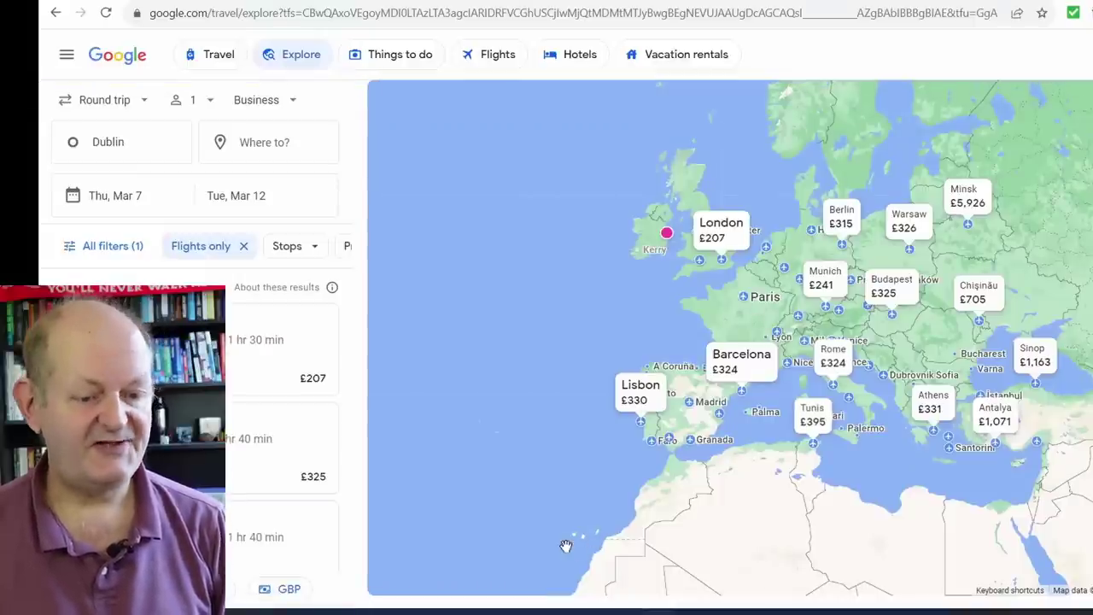
# Step: Pan the map west across the Atlantic until the US West Coast is in view
pyautogui.moveTo(401, 451); pyautogui.dragTo(593, 439)
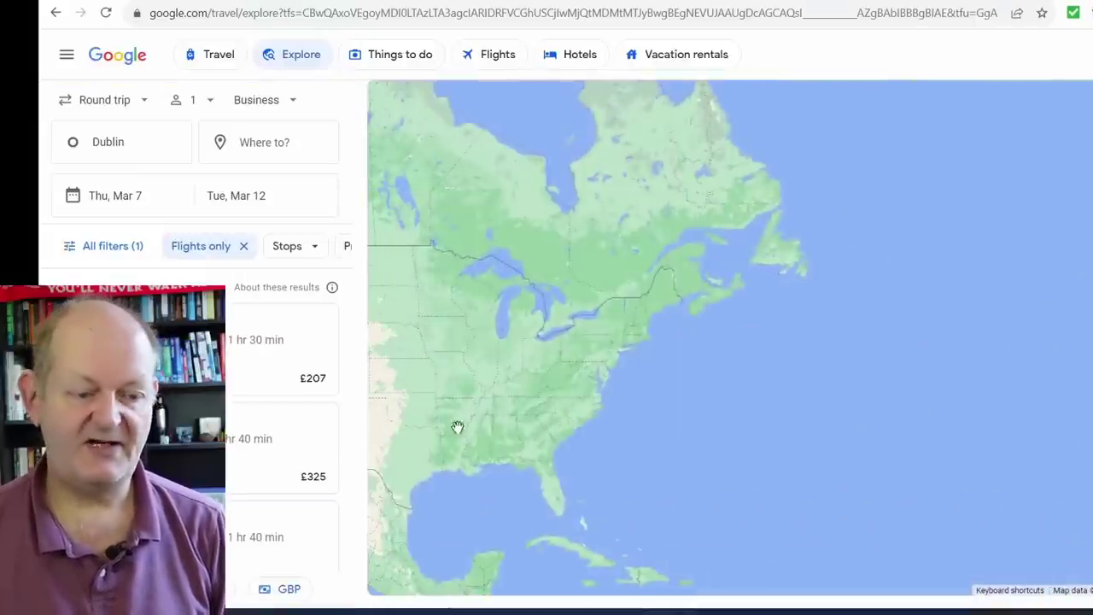
pyautogui.moveTo(446, 430); pyautogui.dragTo(865, 376)
pyautogui.moveTo(661, 379); pyautogui.dragTo(640, 418)
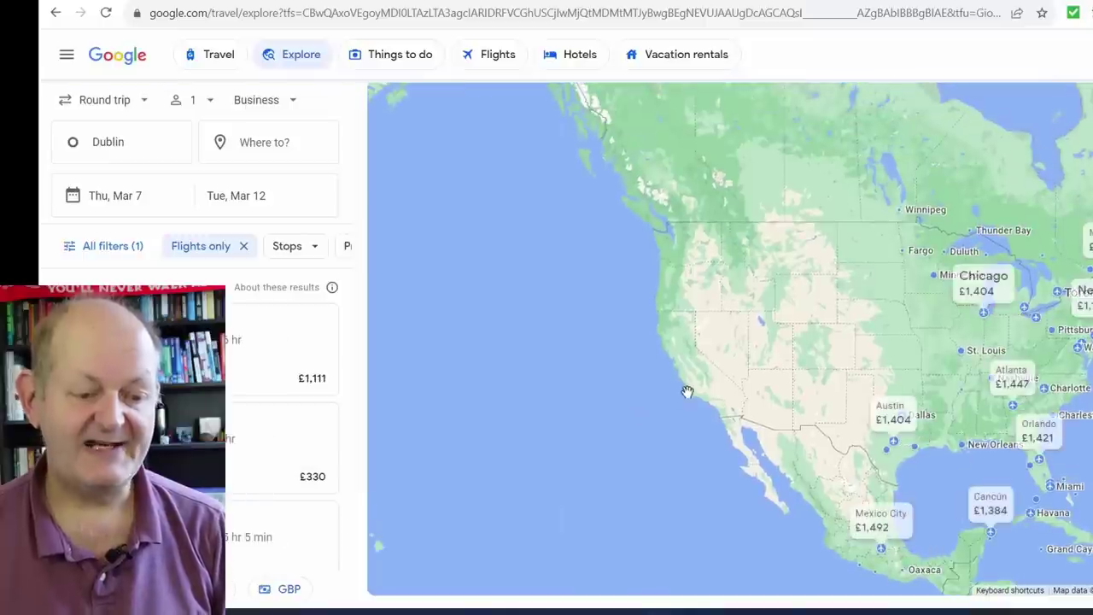
pyautogui.scroll(3, 688, 392)
pyautogui.moveTo(687, 391); pyautogui.dragTo(677, 449)
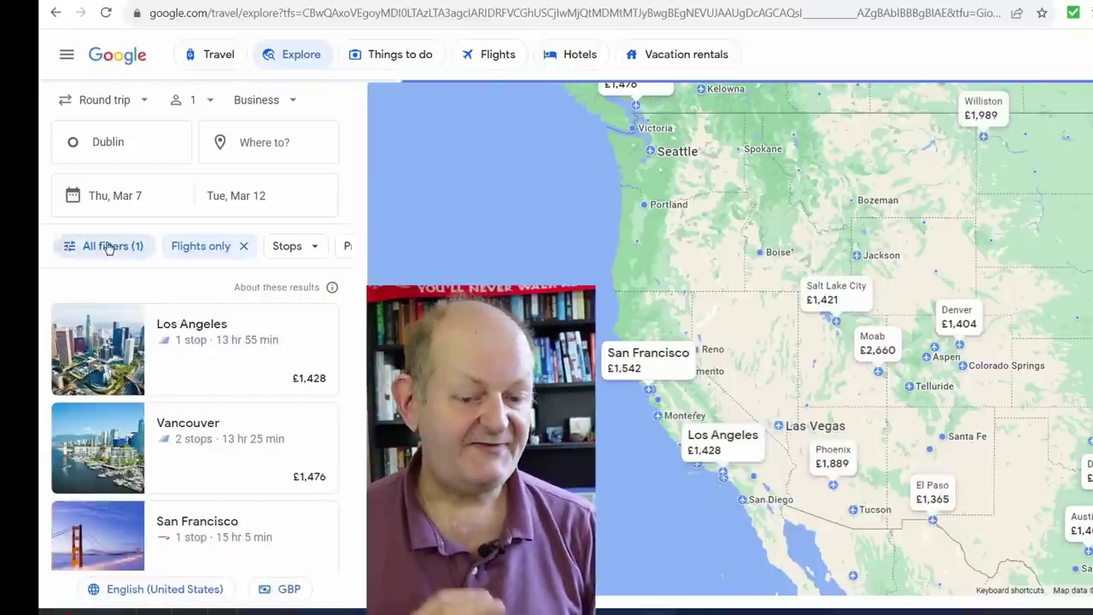
# Step: Filter the explored Business fares to Oneworld alliance airlines only
pyautogui.click(108, 248)
pyautogui.scroll(-4, 141, 400)
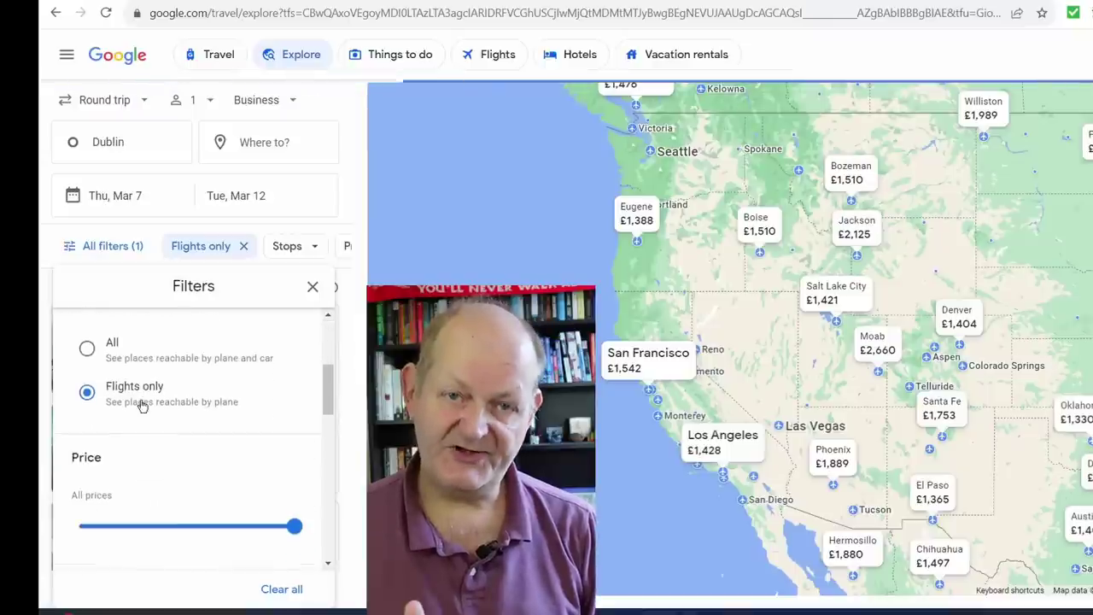
pyautogui.scroll(-5, 142, 405)
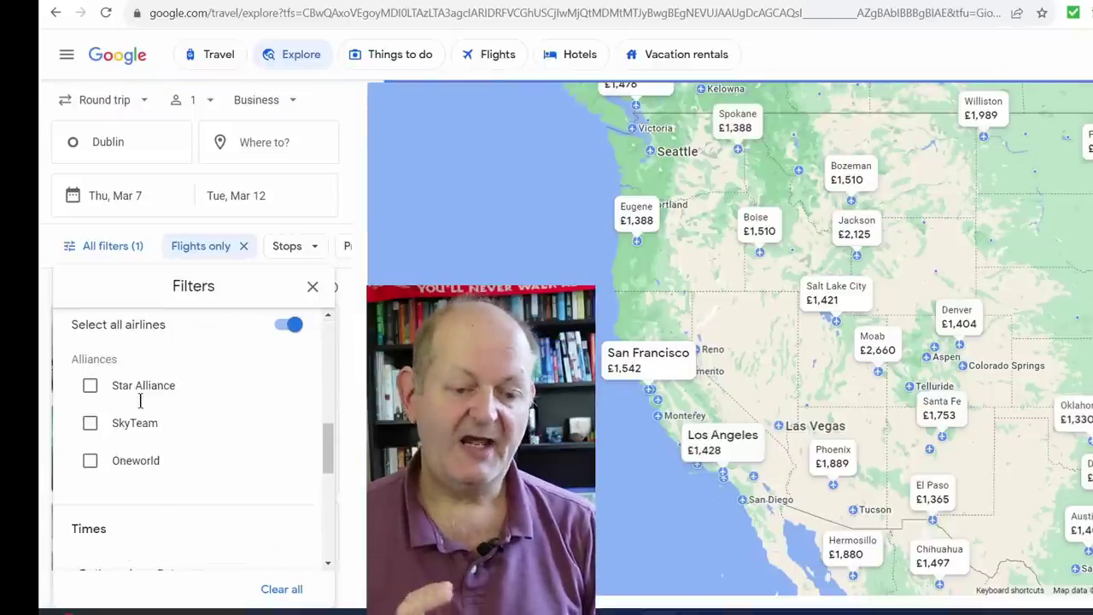
pyautogui.click(124, 460)
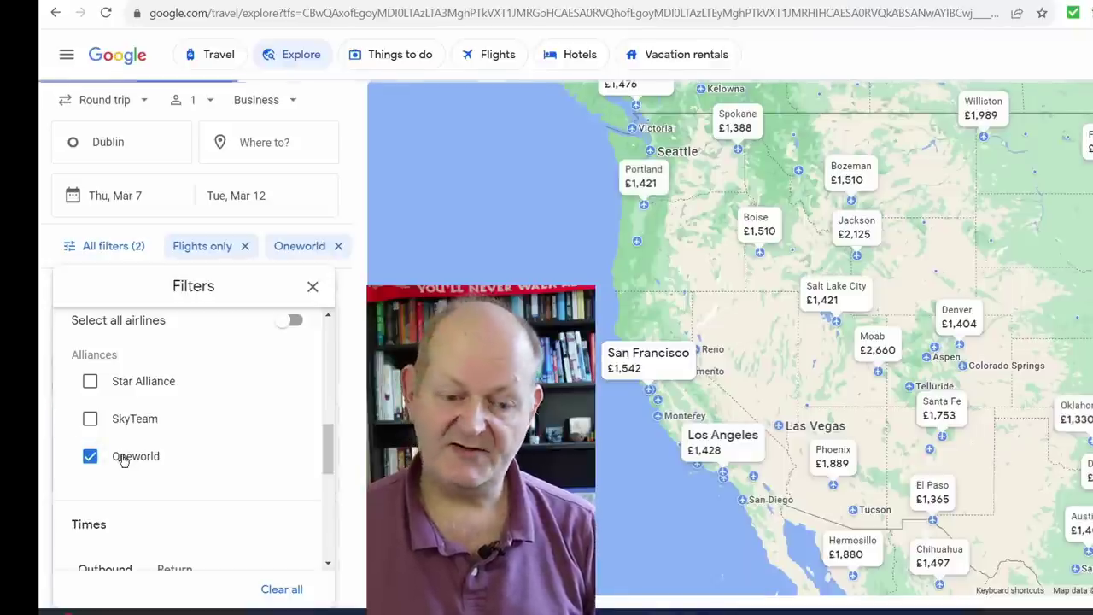
pyautogui.click(312, 289)
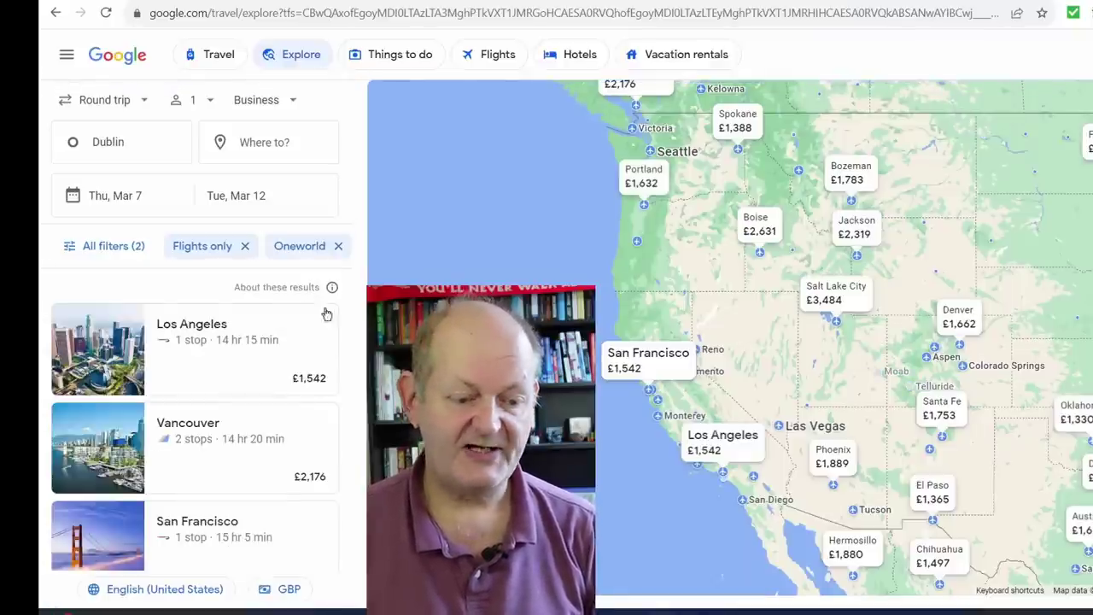
pyautogui.moveTo(783, 425)
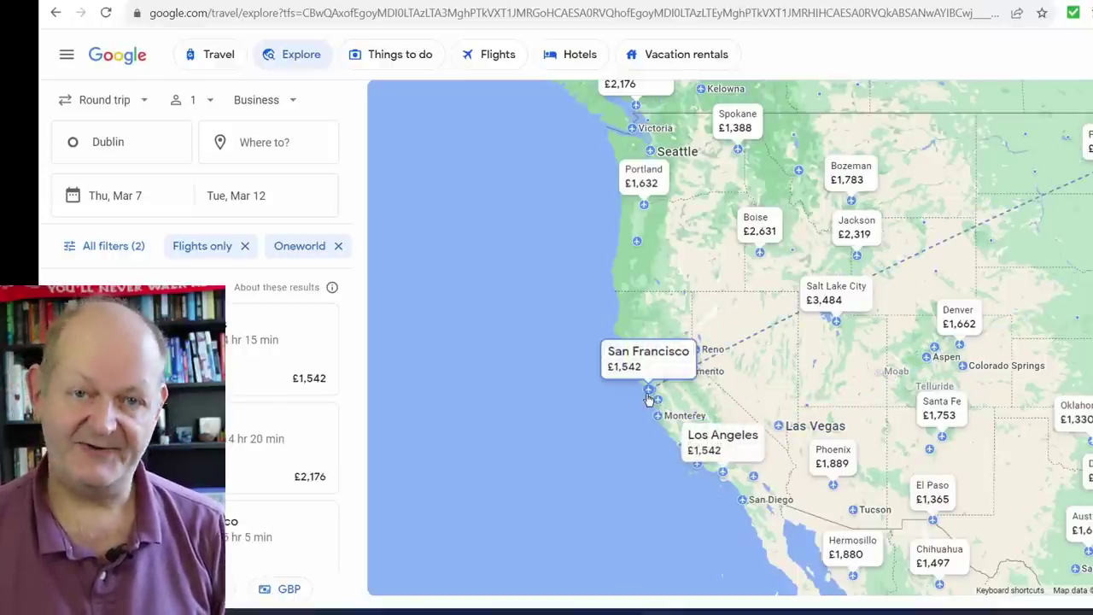
pyautogui.moveTo(658, 401)
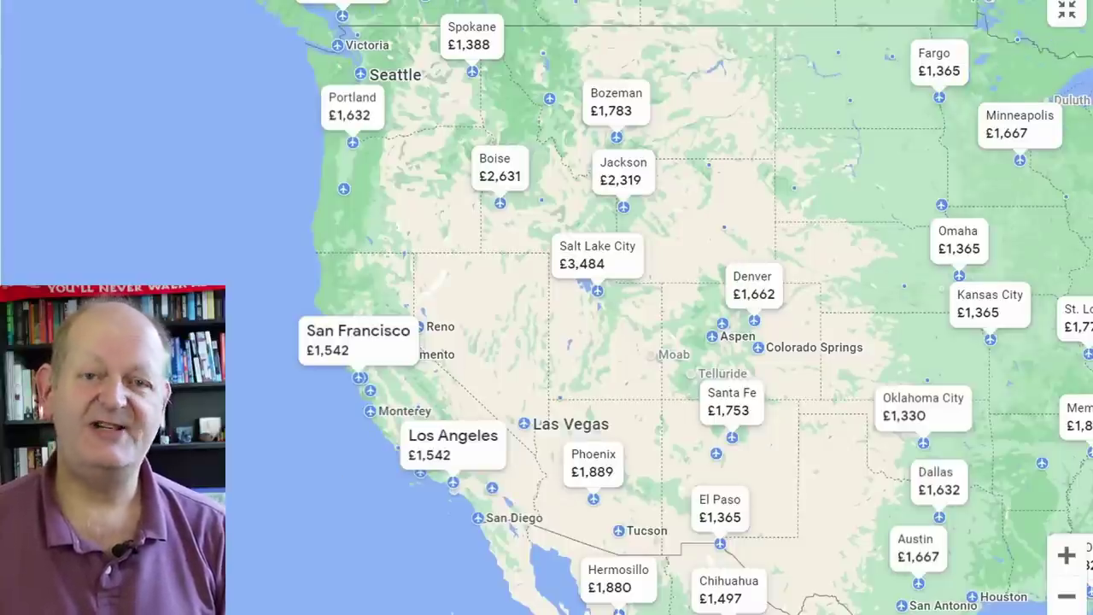
pyautogui.moveTo(851, 383); pyautogui.dragTo(927, 90)
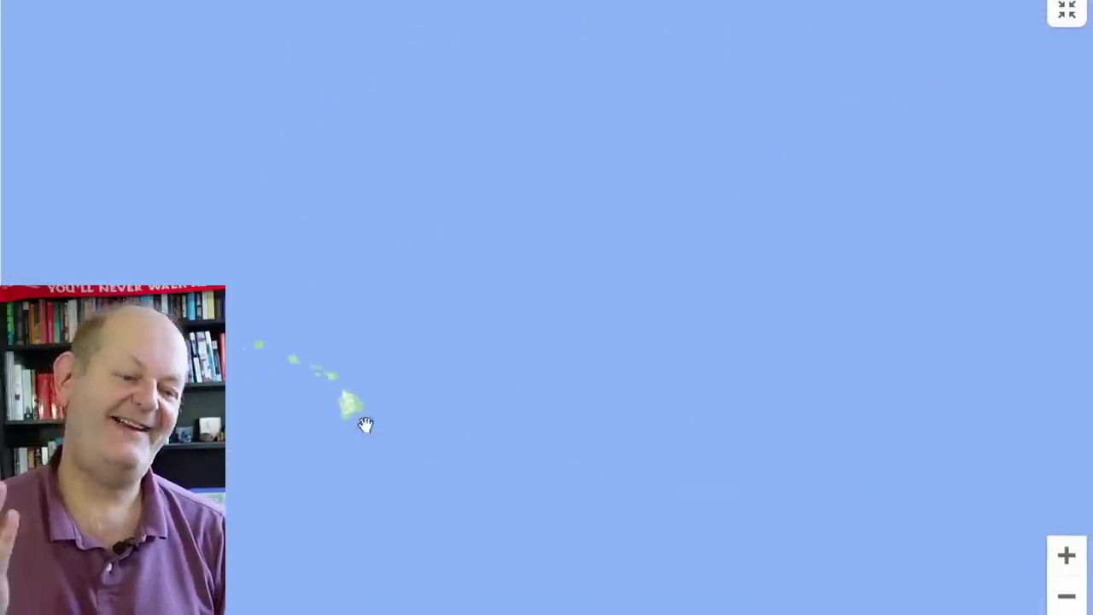
pyautogui.scroll(3, 276, 390)
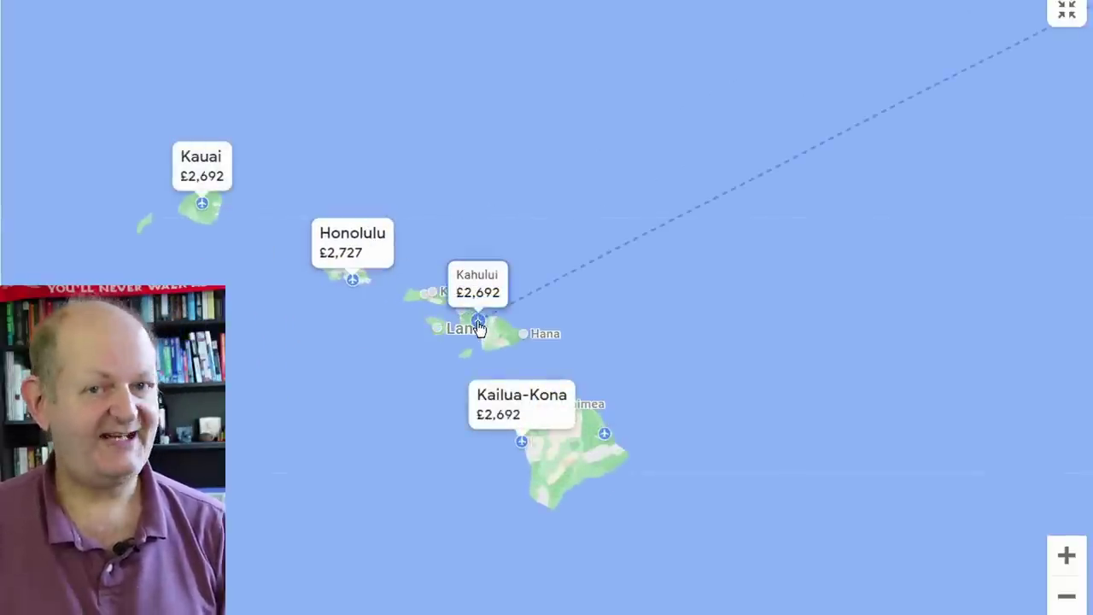
pyautogui.scroll(-2, 478, 328)
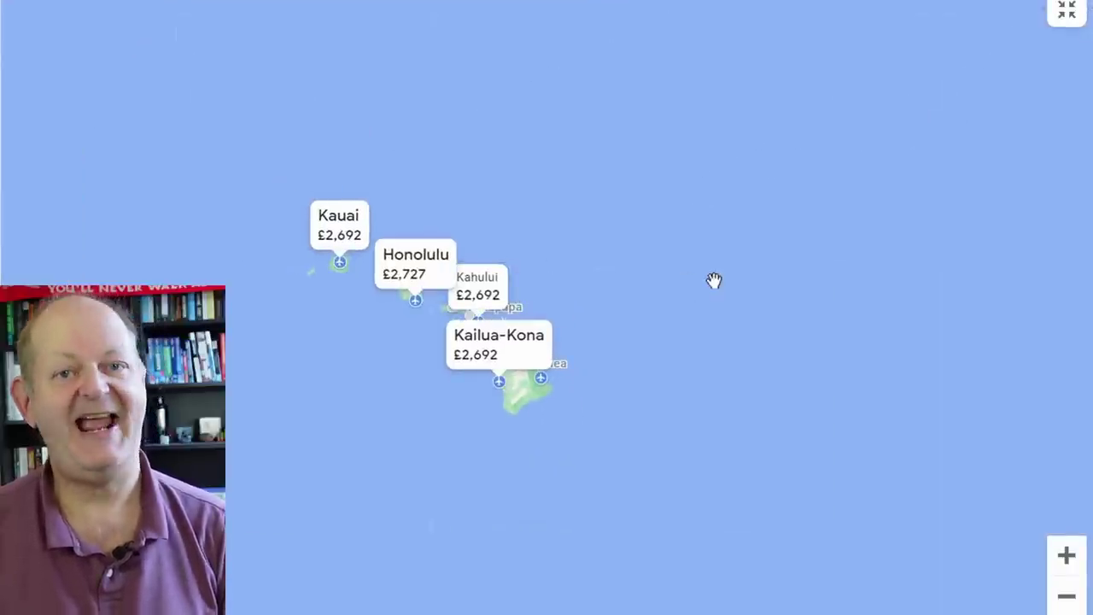
pyautogui.moveTo(715, 281); pyautogui.dragTo(396, 396)
pyautogui.moveTo(630, 298); pyautogui.dragTo(327, 521)
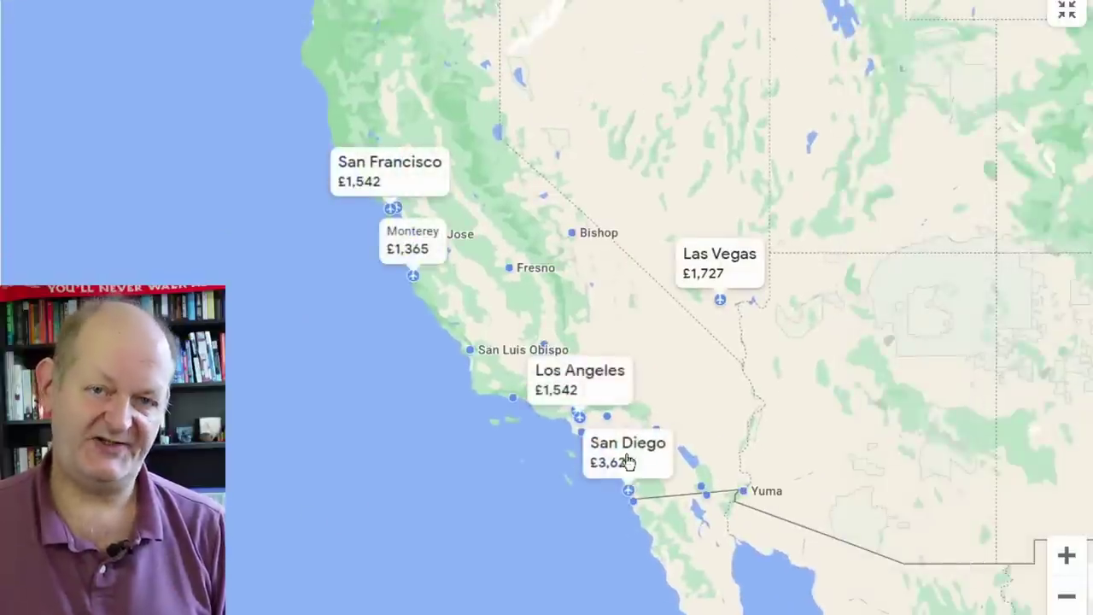
pyautogui.moveTo(781, 378); pyautogui.dragTo(652, 435)
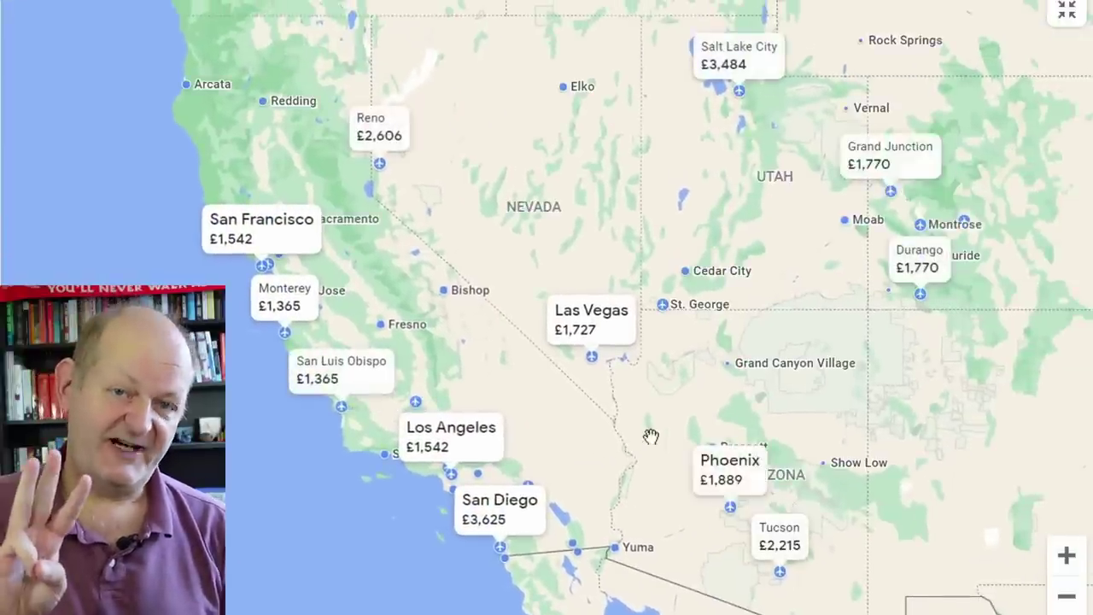
pyautogui.moveTo(389, 390)
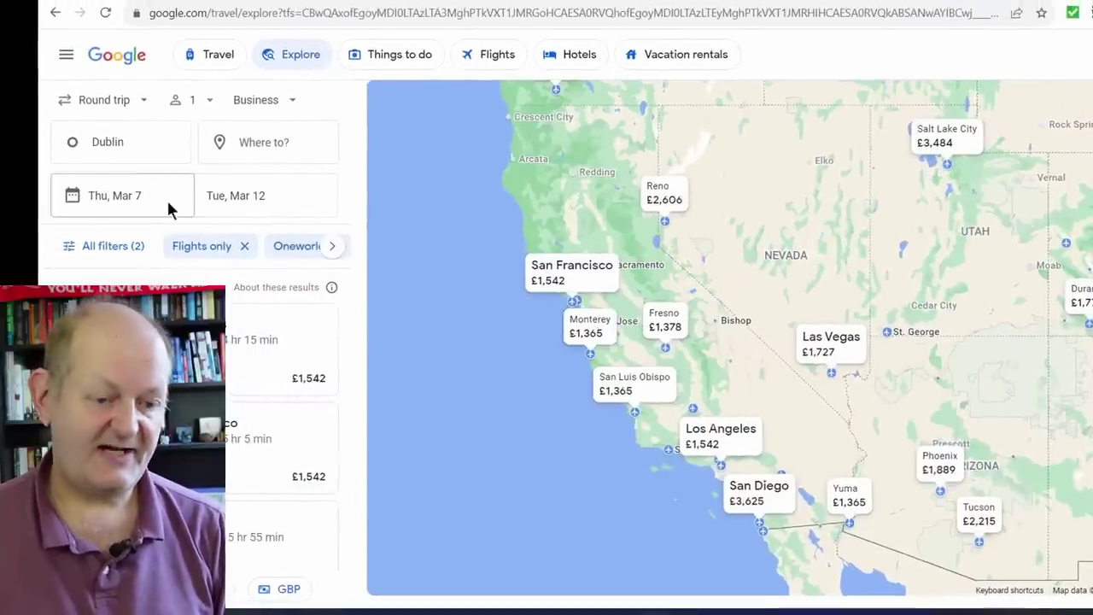
# Step: Try Budapest and then Amsterdam Schiphol as the departure airport
pyautogui.click(139, 143)
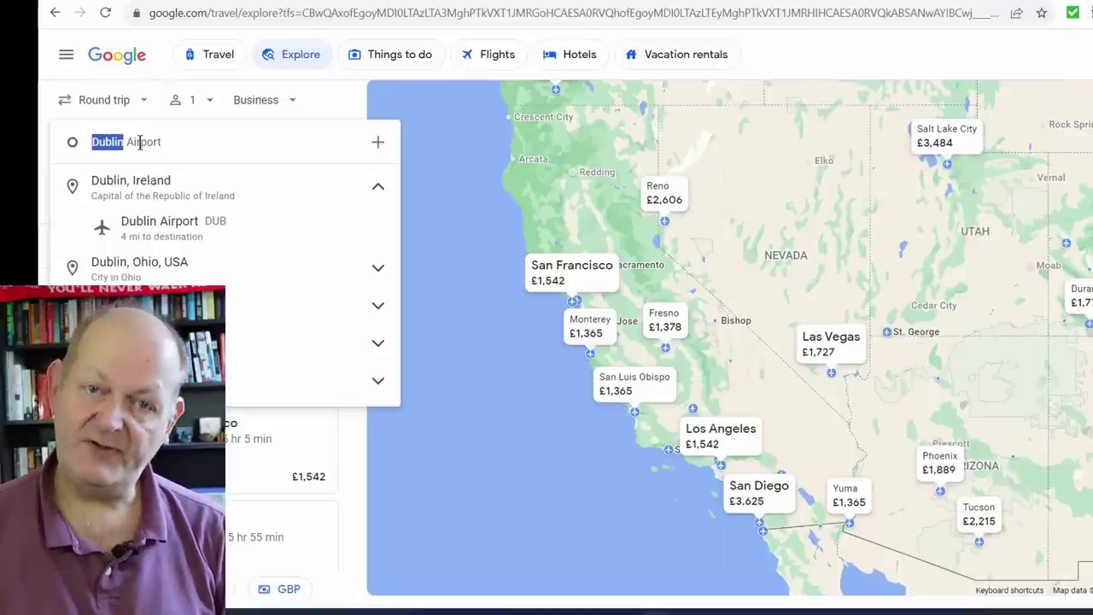
pyautogui.write('bud')
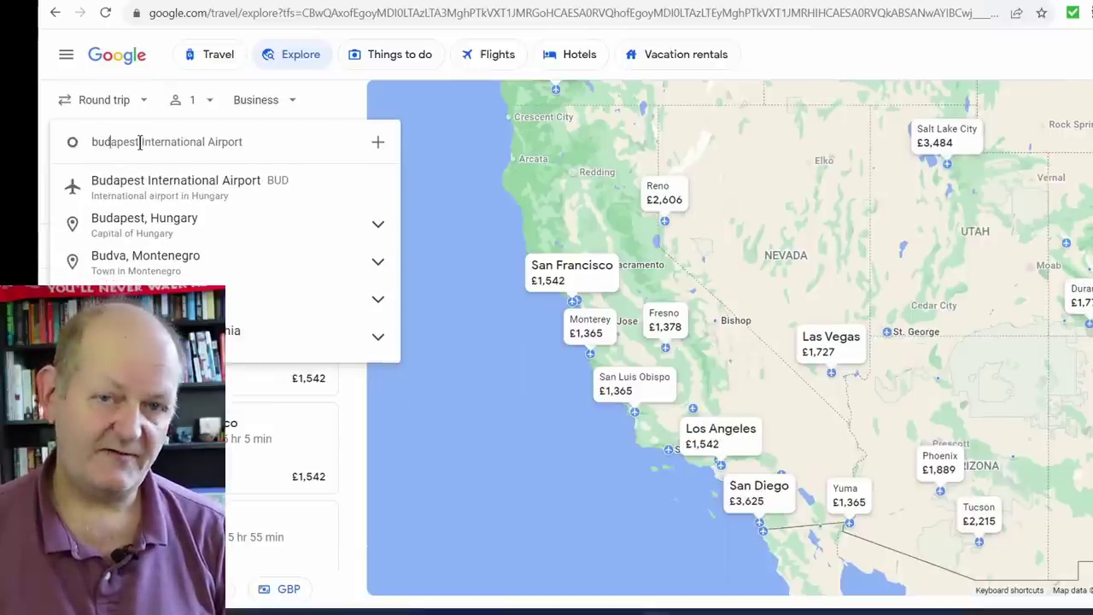
pyautogui.click(154, 186)
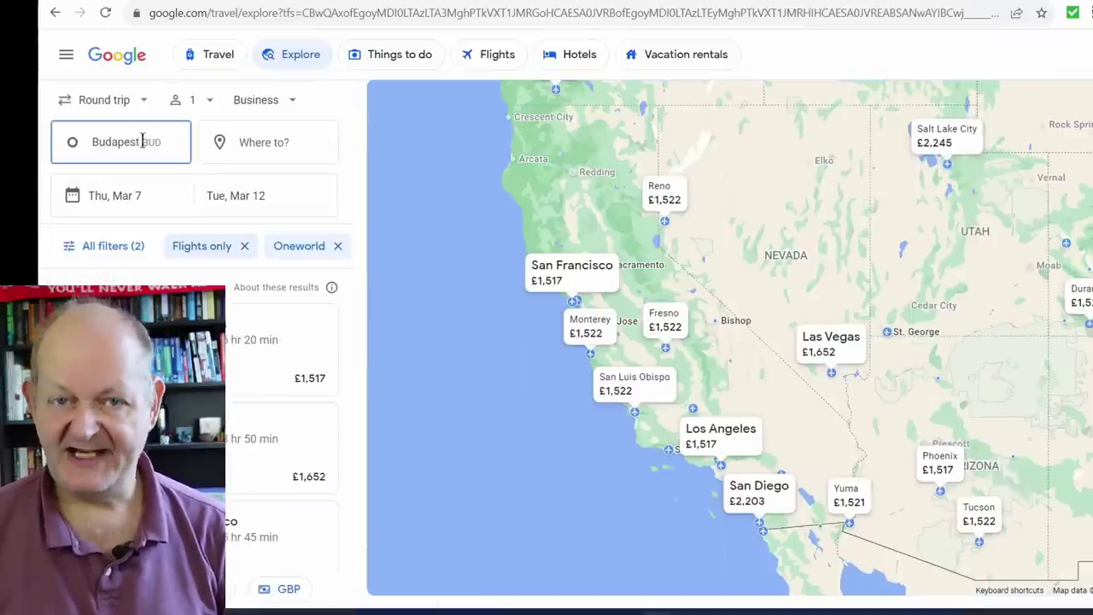
pyautogui.click(73, 140)
pyautogui.write('ams')
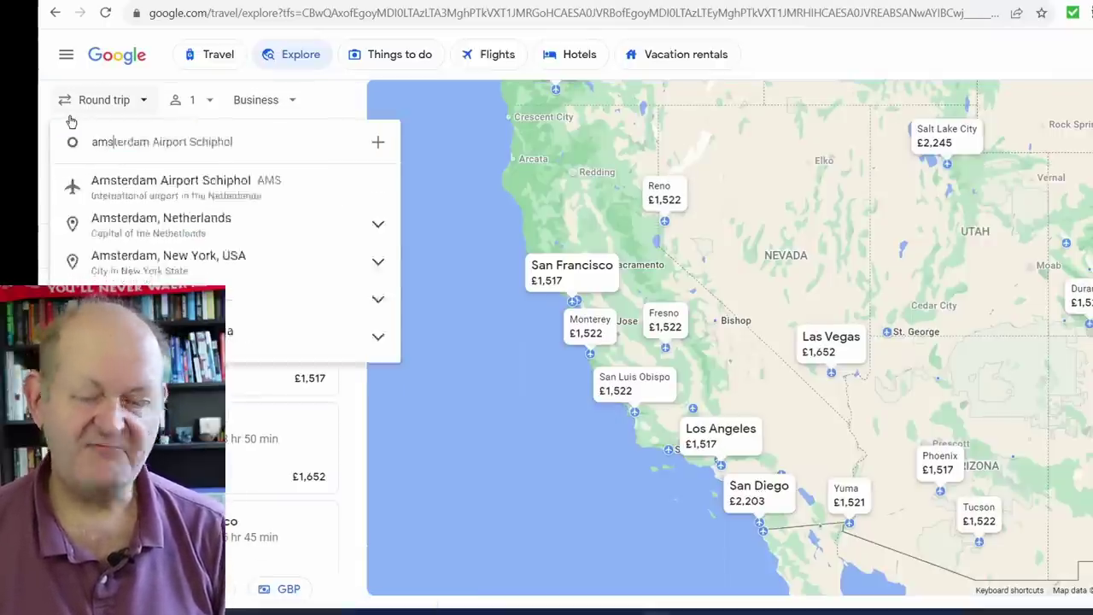
pyautogui.click(142, 186)
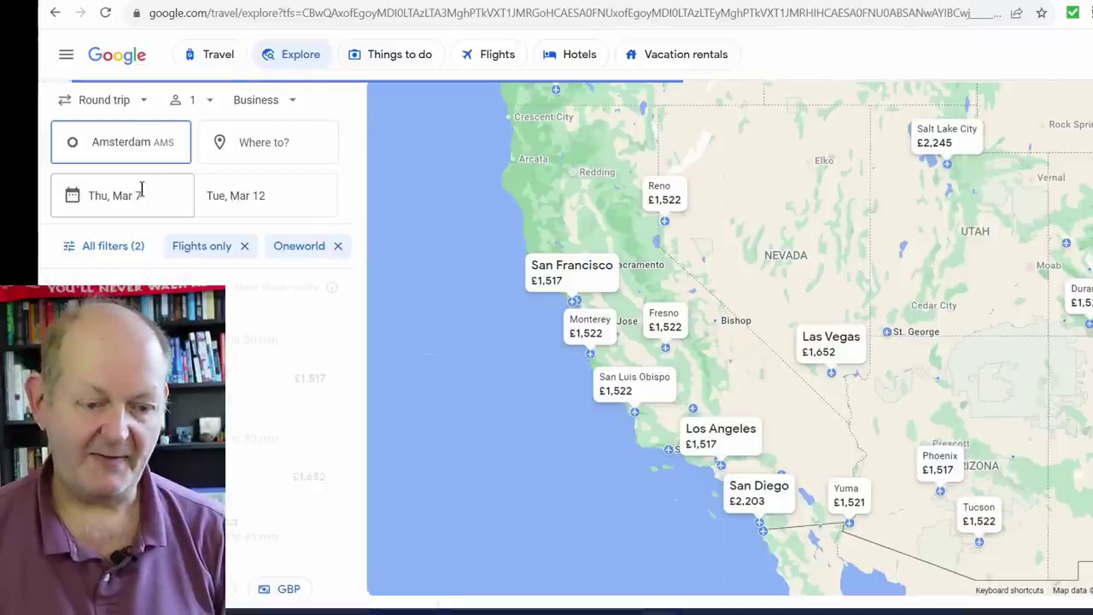
# Step: Switch the origin to Warsaw Chopin, then to Stockholm Arlanda (ARN)
pyautogui.press('BackSpace')
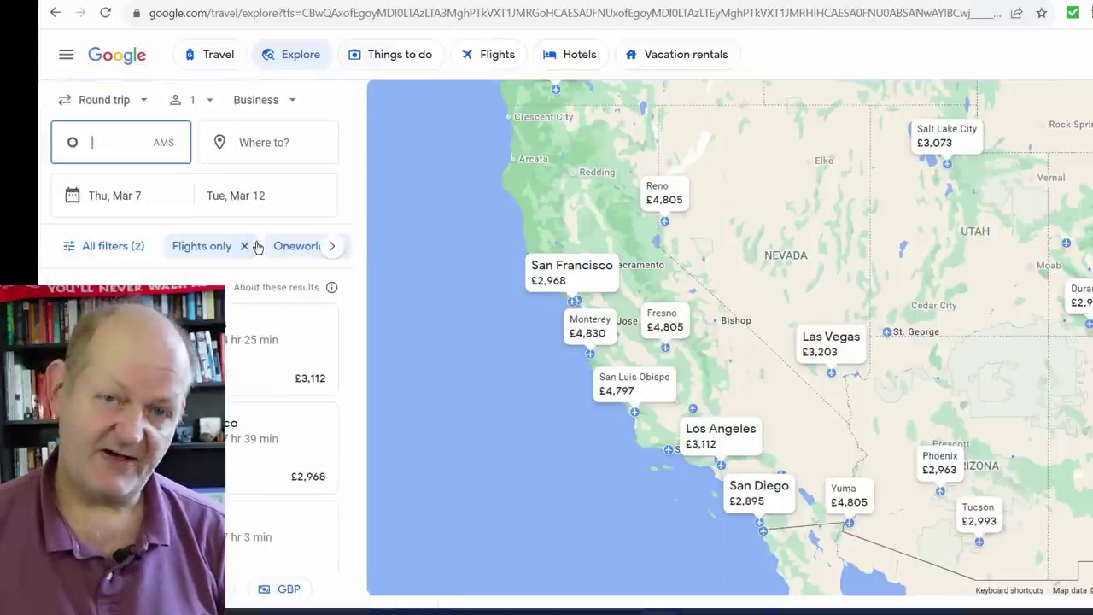
pyautogui.write('waw')
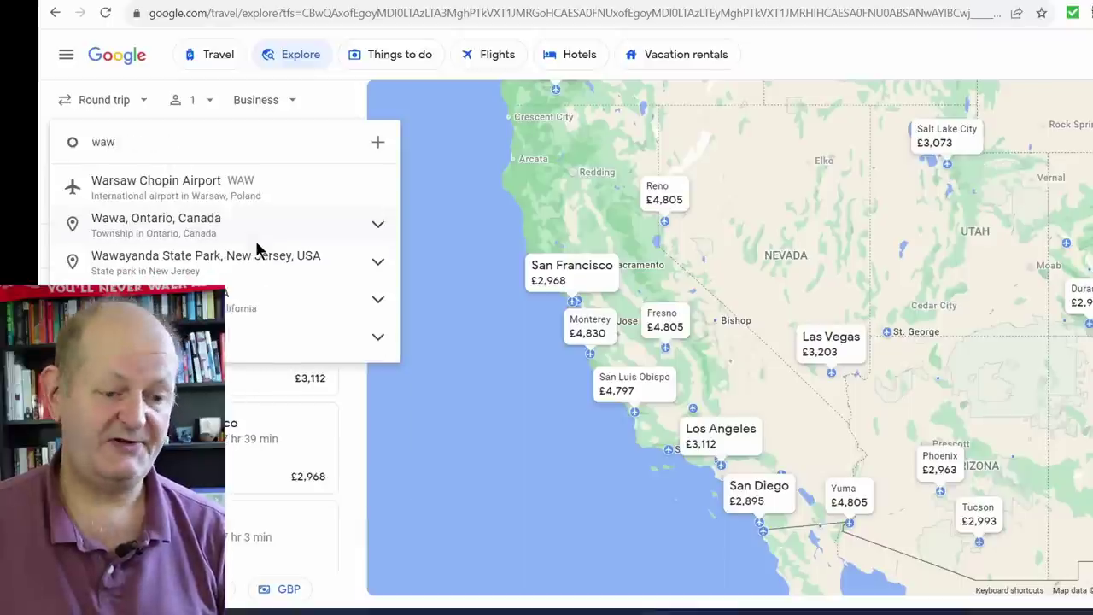
pyautogui.click(242, 185)
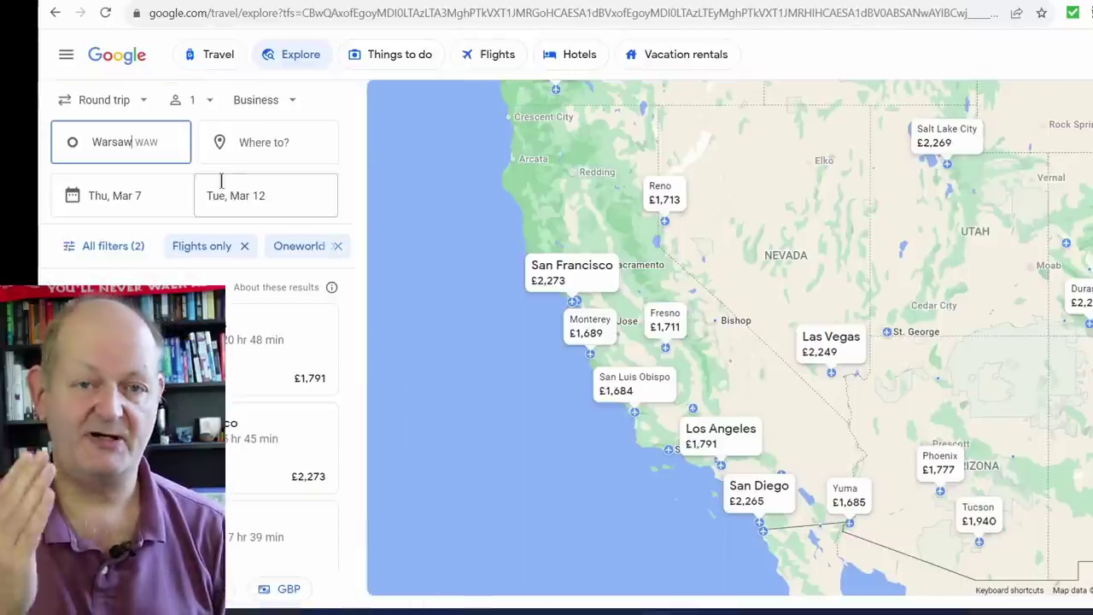
pyautogui.moveTo(134, 143); pyautogui.dragTo(83, 153)
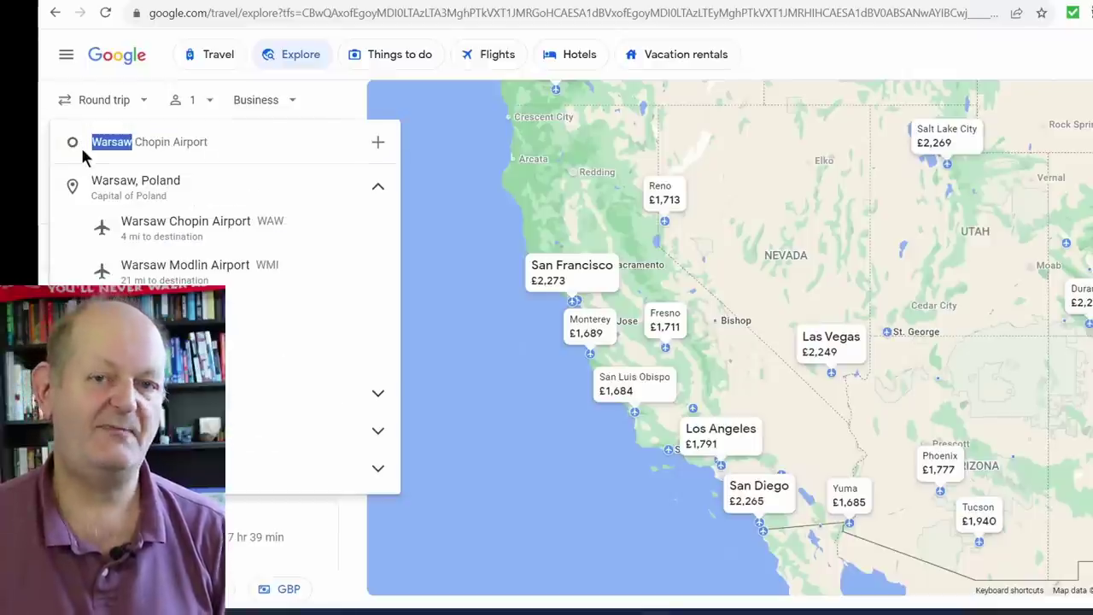
pyautogui.write('arn')
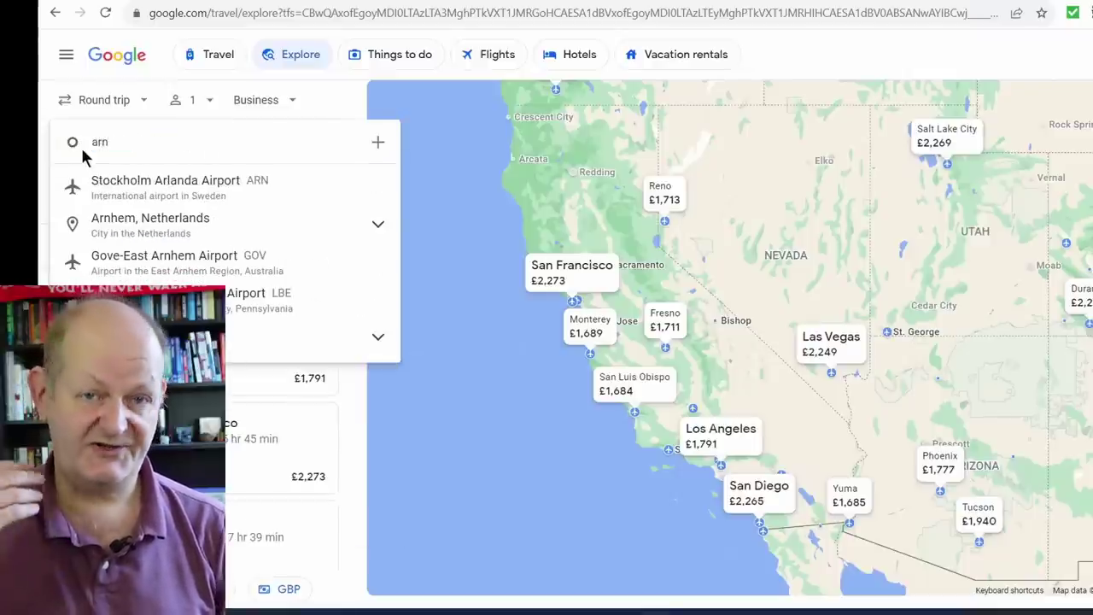
pyautogui.click(105, 182)
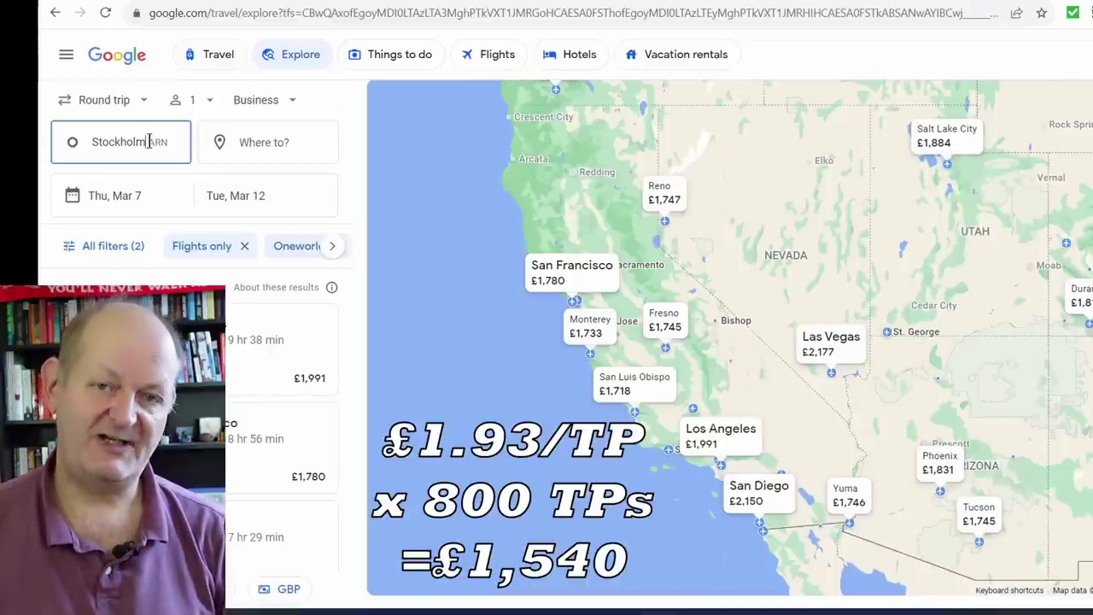
# Step: Try Sofia International as the origin, then switch to Bucharest Henri Coandă (OTP)
pyautogui.click(149, 142)
pyautogui.write('sofia International Airport')
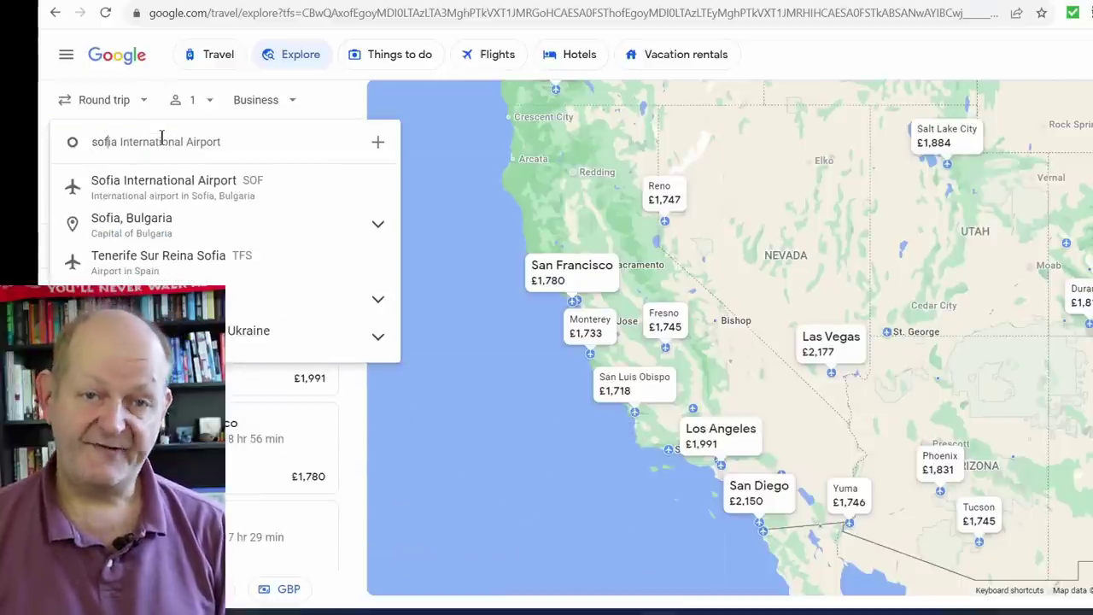
pyautogui.click(159, 188)
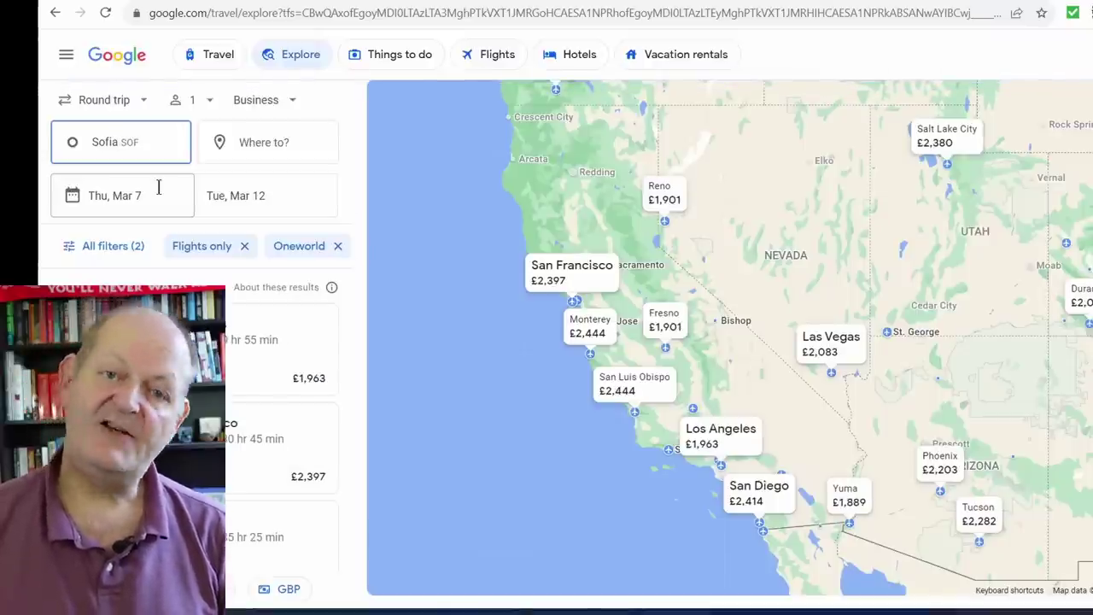
pyautogui.click(120, 142)
pyautogui.write('otp')
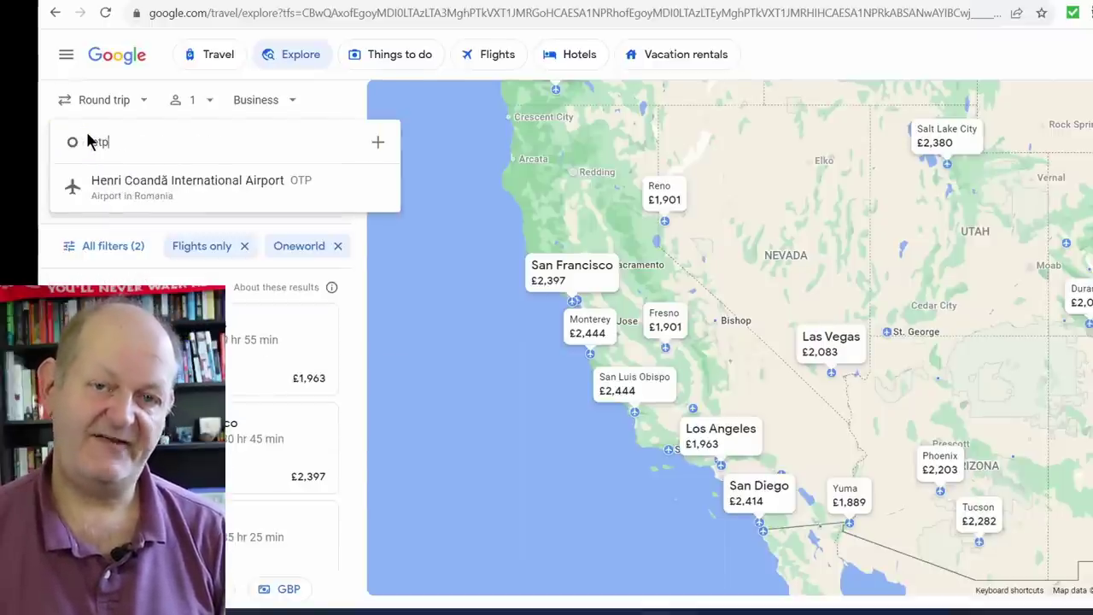
pyautogui.click(137, 195)
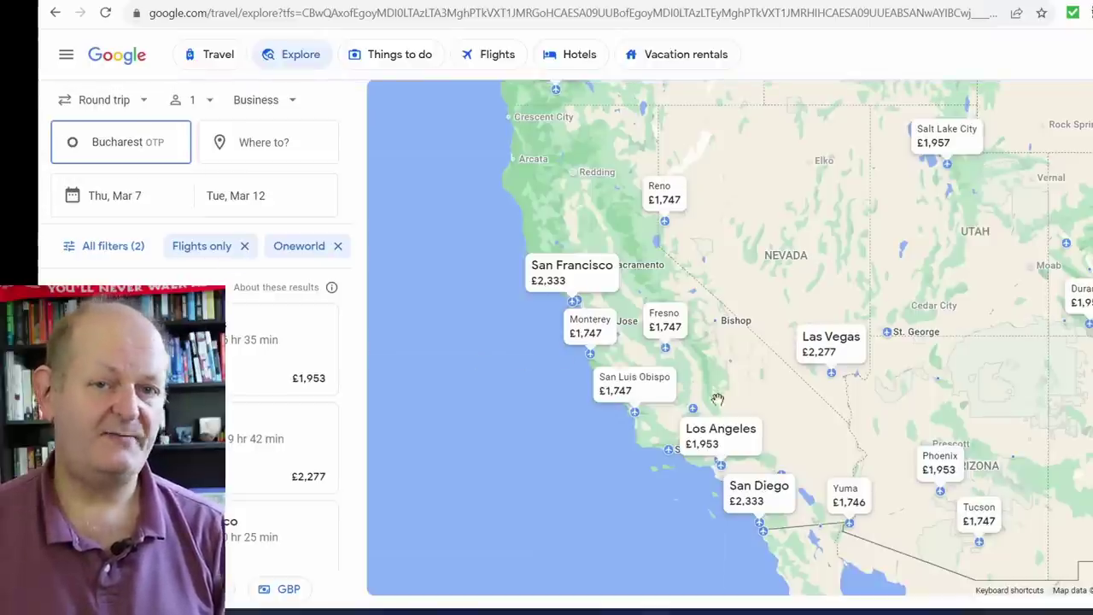
pyautogui.moveTo(698, 414)
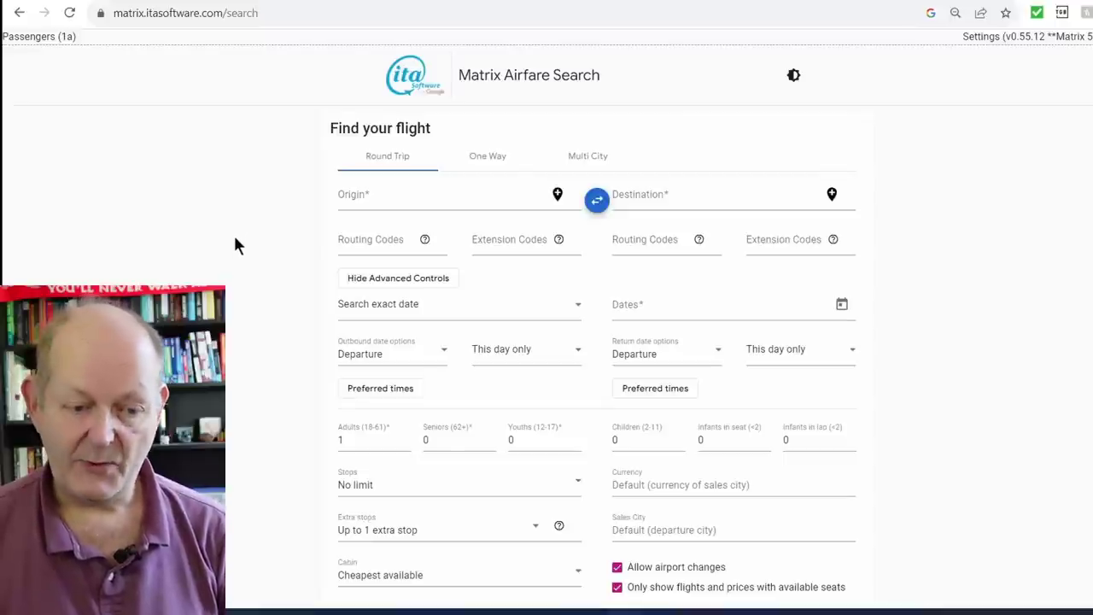
pyautogui.click(481, 164)
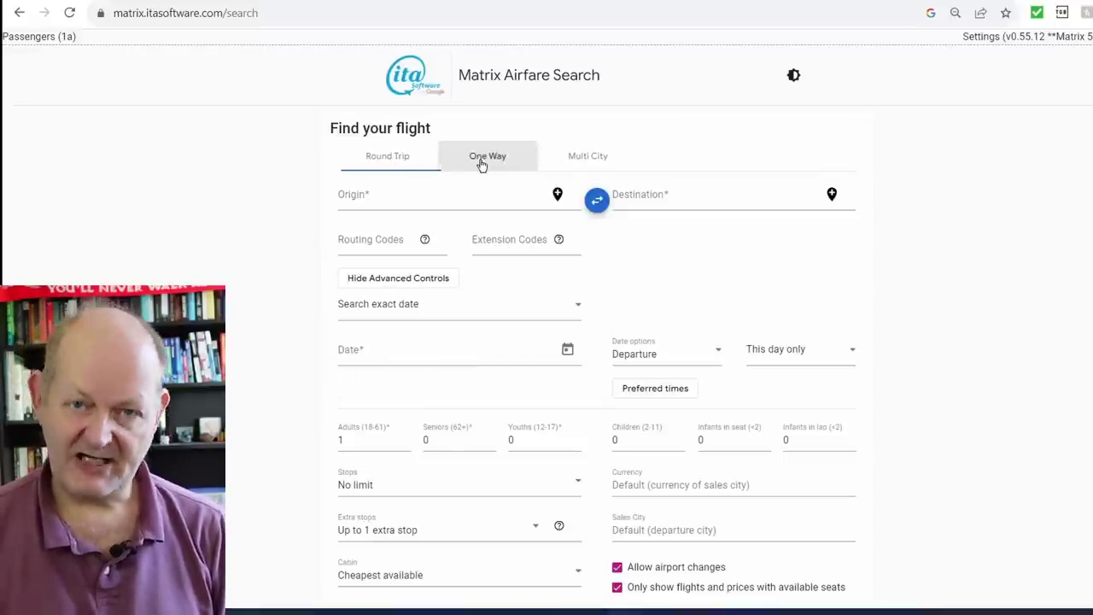
pyautogui.click(580, 161)
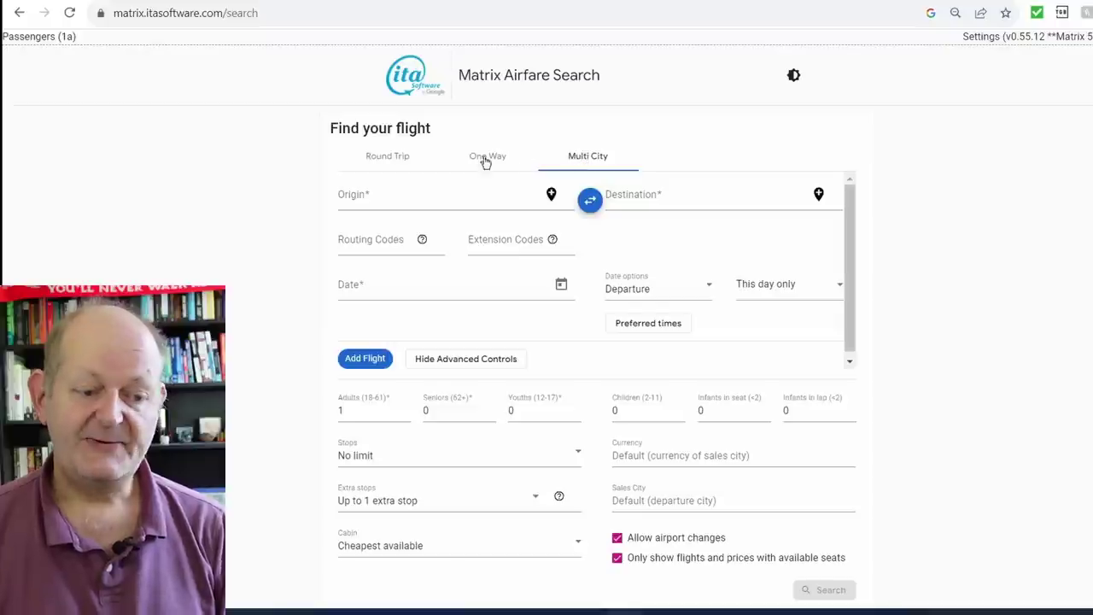
pyautogui.click(397, 162)
pyautogui.click(408, 195)
# Step: Set the route from Dublin (DUB) to San Jose (SJC)
pyautogui.write('dub')
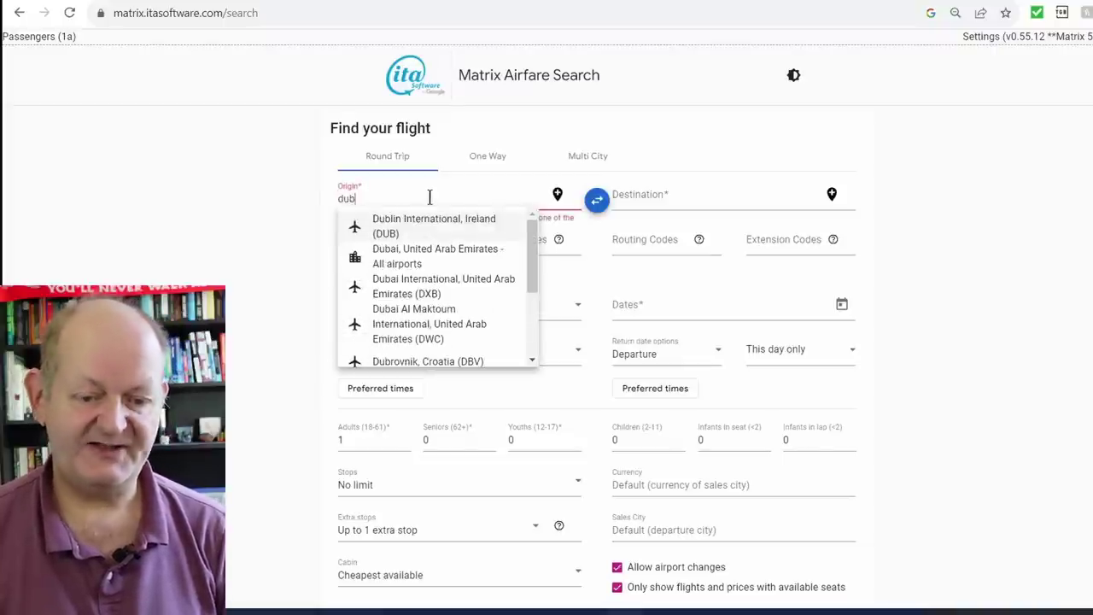
pyautogui.click(426, 221)
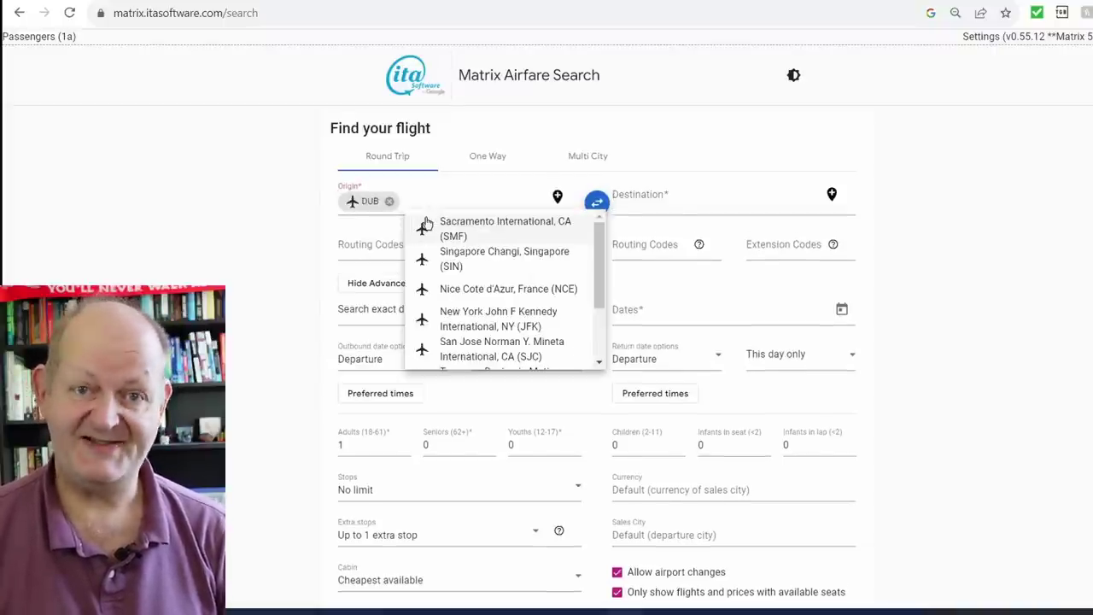
pyautogui.click(673, 199)
pyautogui.write('san jose')
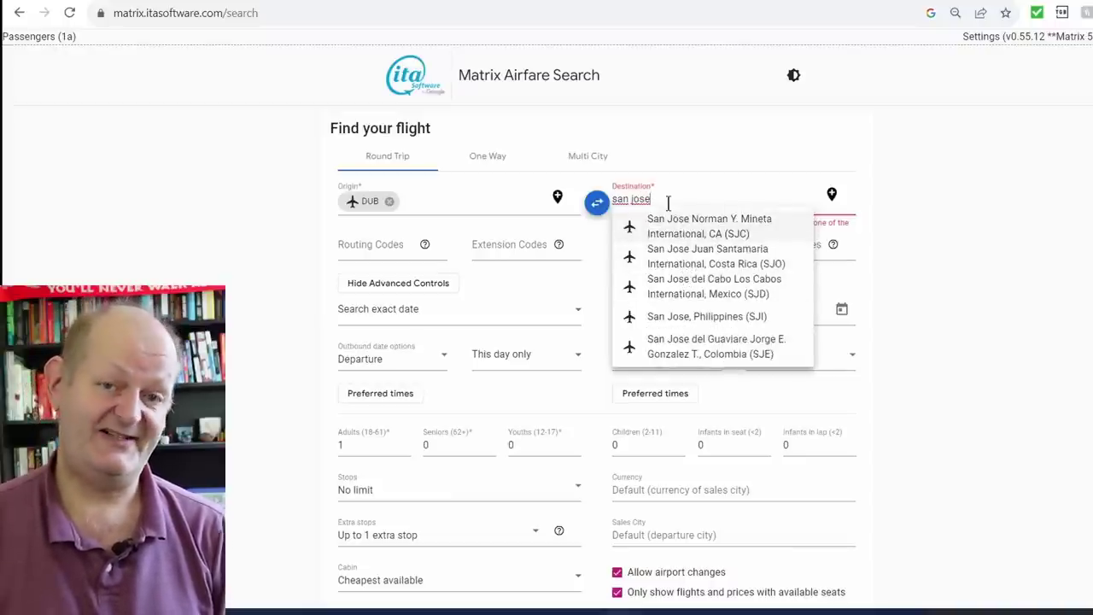
pyautogui.click(675, 229)
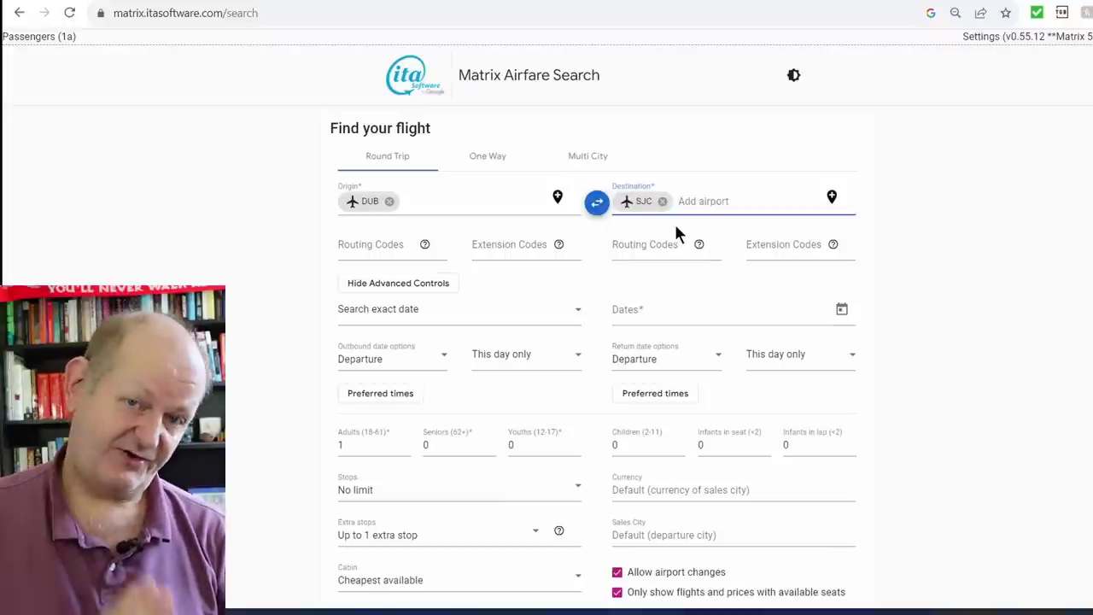
# Step: Use a calendar of lowest fares starting 1 March 2024 with a 3-6 night duration
pyautogui.click(395, 312)
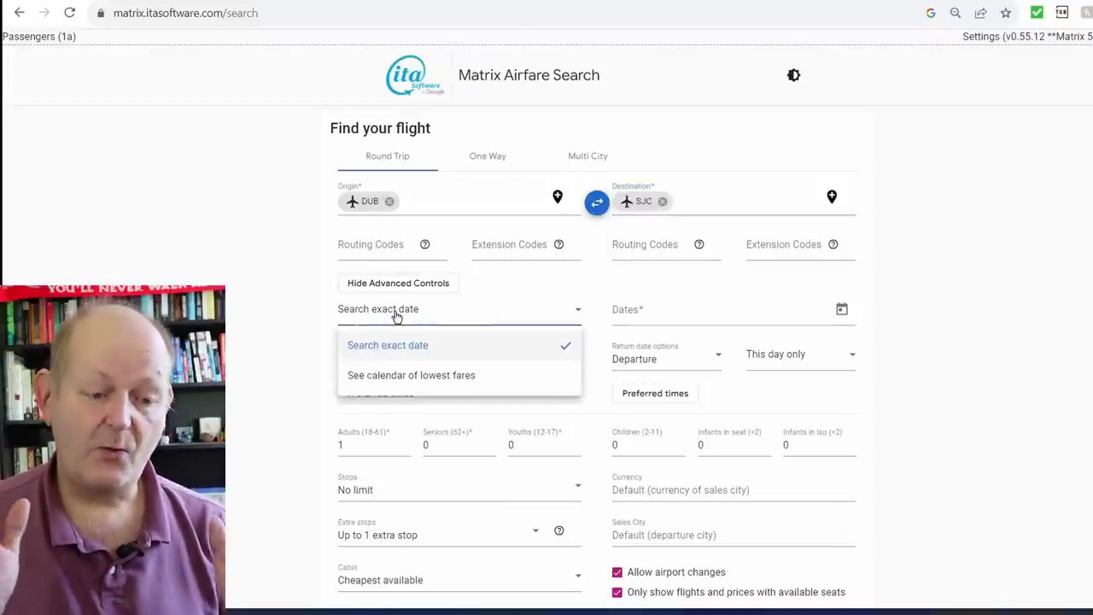
pyautogui.click(397, 377)
pyautogui.click(383, 363)
pyautogui.click(507, 399)
pyautogui.click(507, 399)
pyautogui.click(507, 400)
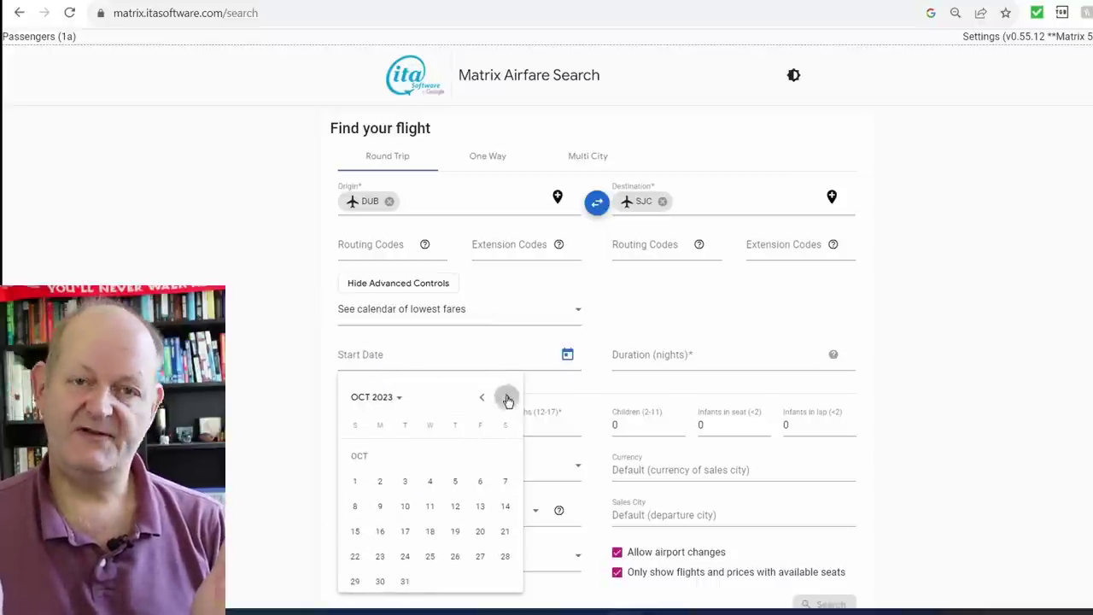
pyautogui.click(507, 400)
pyautogui.click(507, 400)
pyautogui.click(507, 399)
pyautogui.click(508, 400)
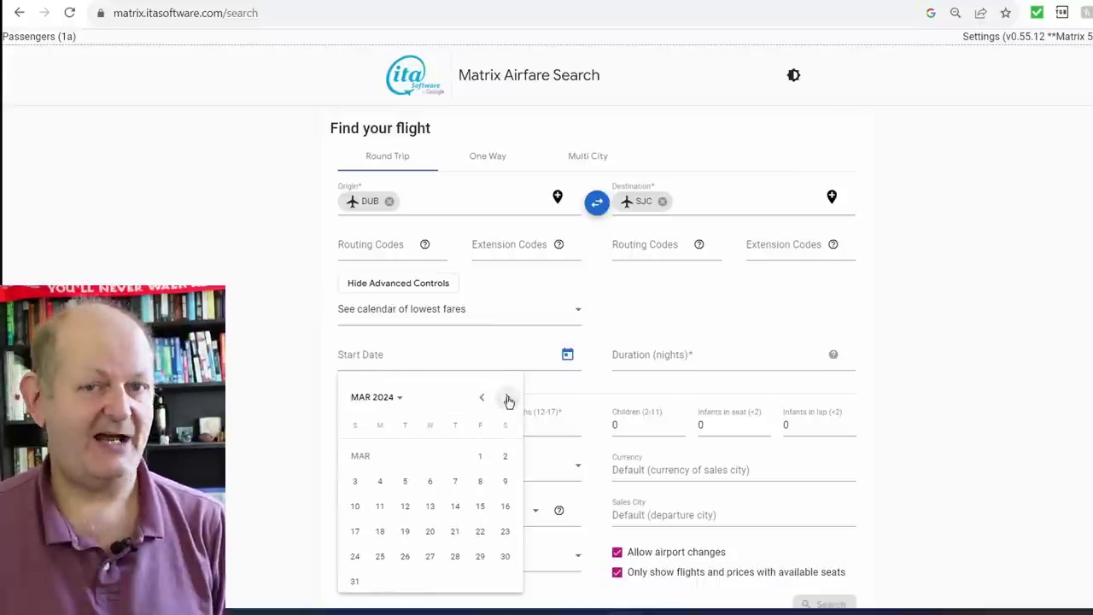
pyautogui.click(480, 456)
pyautogui.click(663, 353)
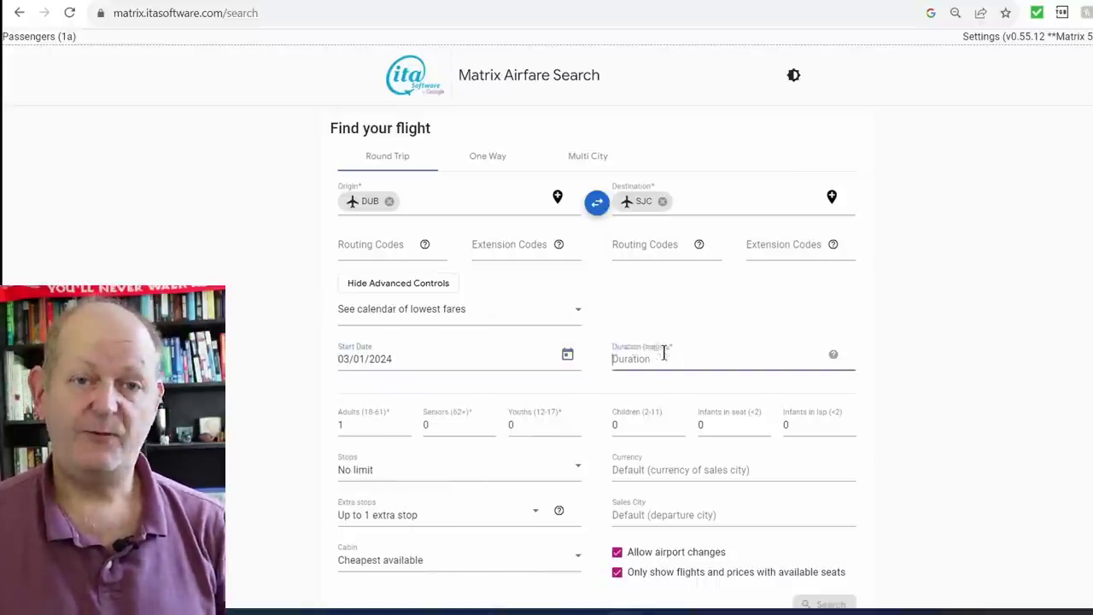
pyautogui.write('3')
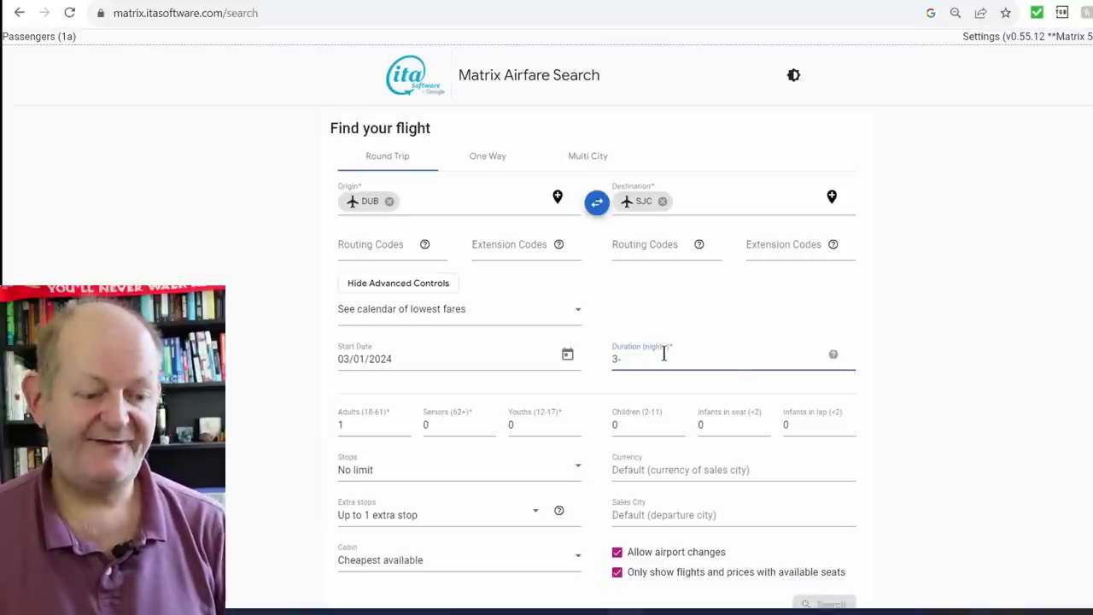
pyautogui.write('-6')
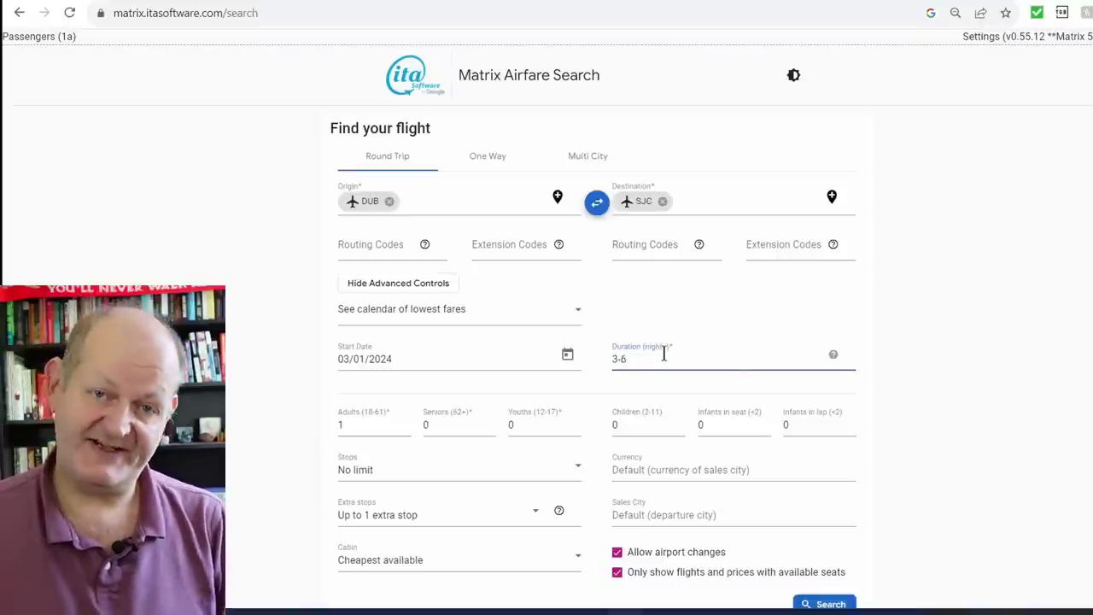
# Step: Run the search with Business class or higher, no extra-stop limit, and GBP currency
pyautogui.scroll(-1, 265, 411)
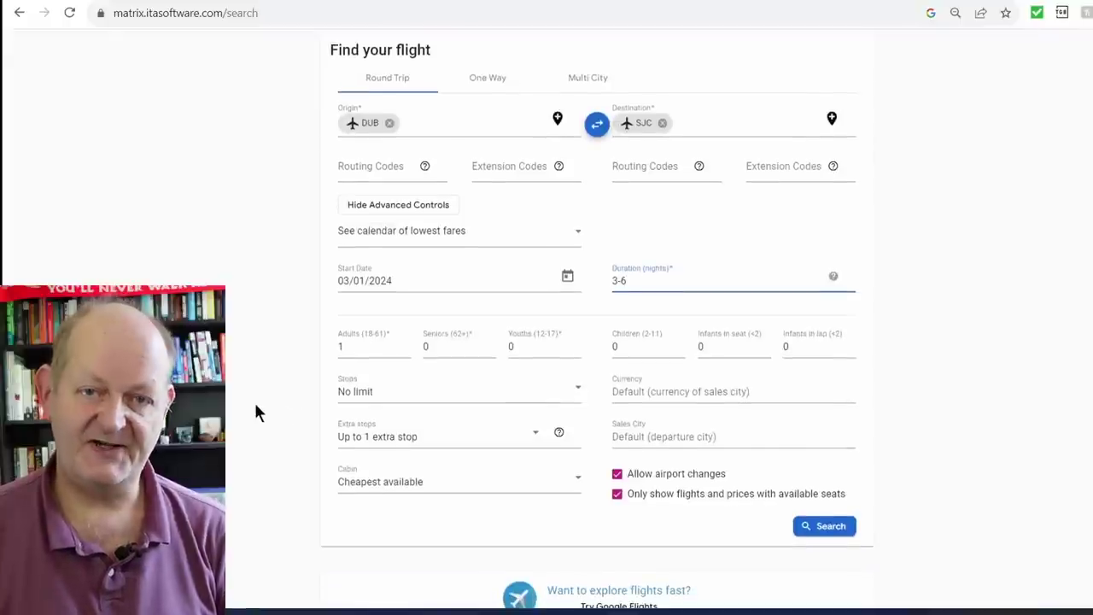
pyautogui.click(357, 484)
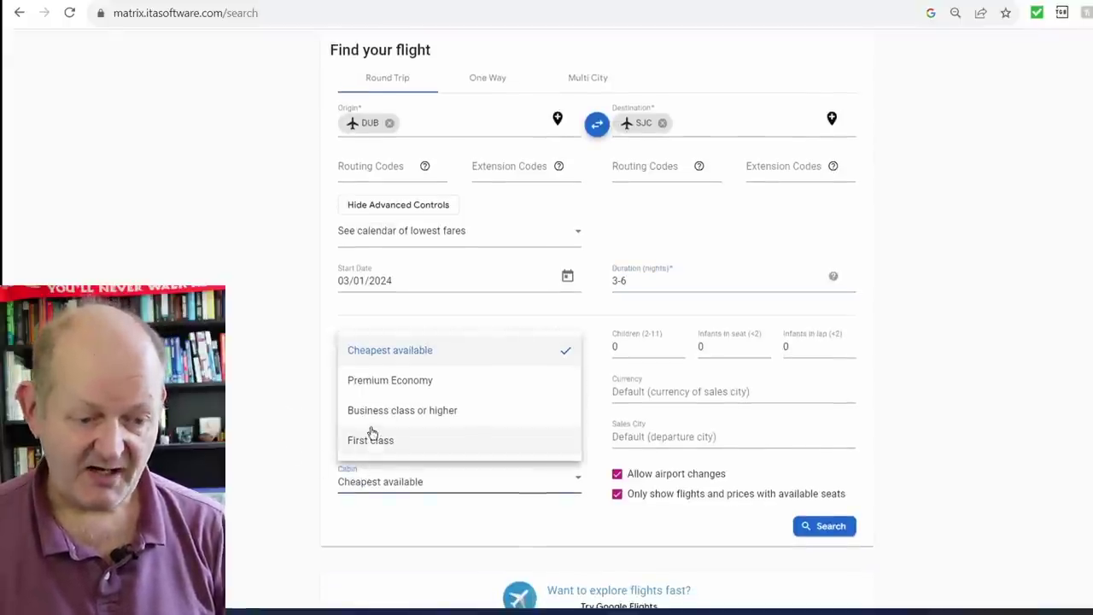
pyautogui.click(371, 413)
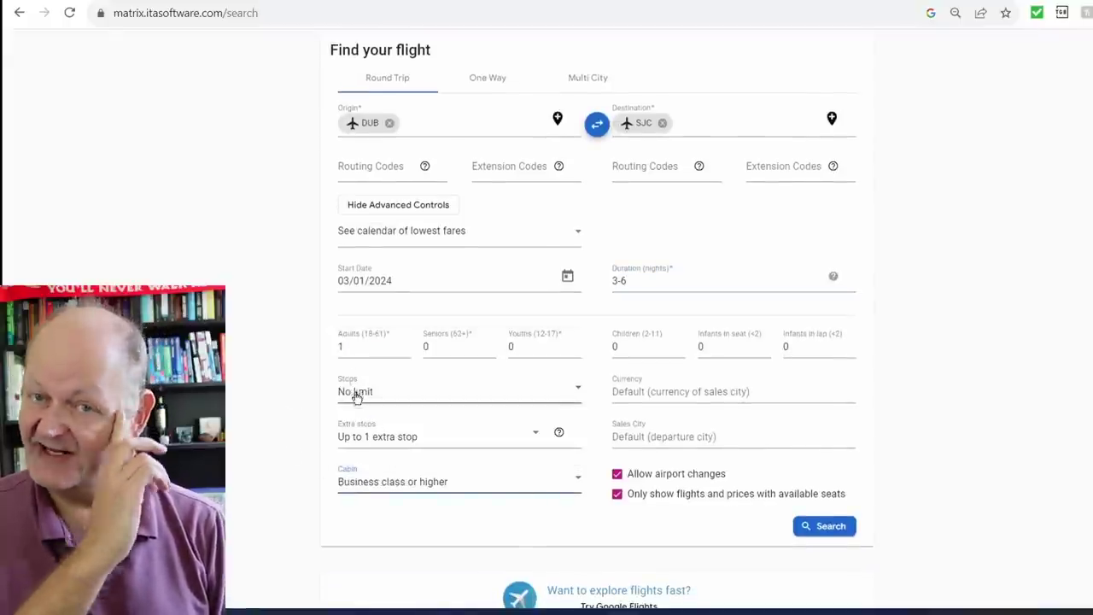
pyautogui.click(368, 438)
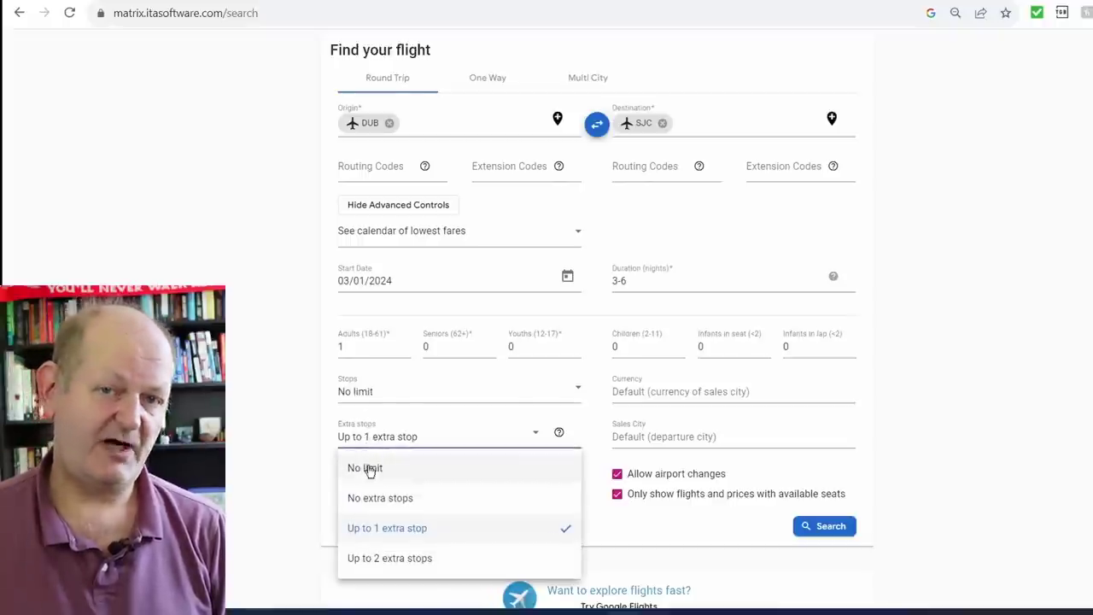
pyautogui.click(364, 467)
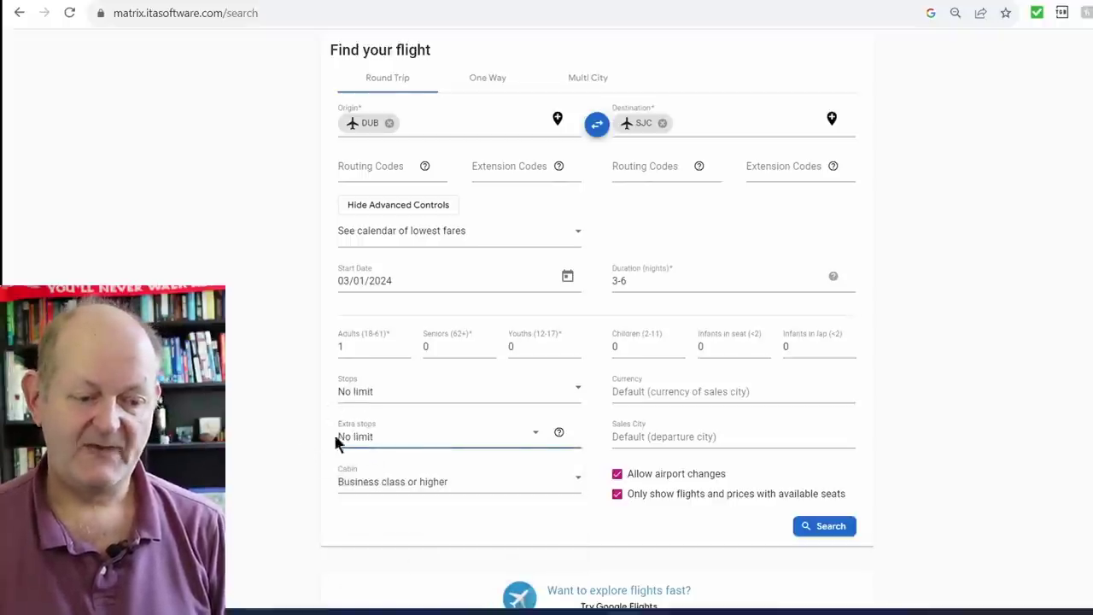
pyautogui.click(665, 391)
pyautogui.write('gbp')
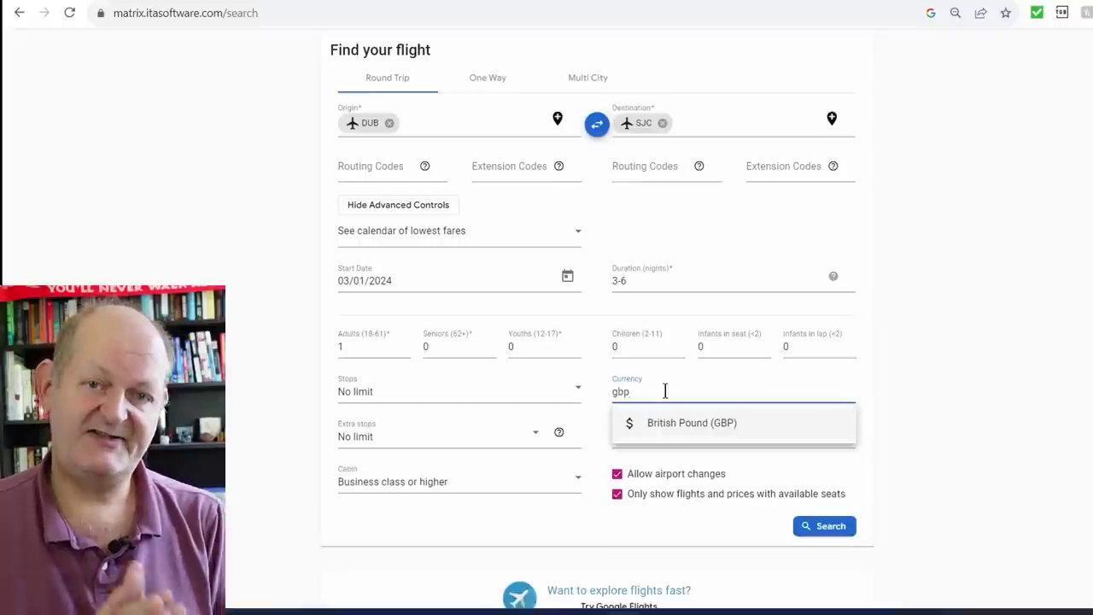
pyautogui.click(677, 432)
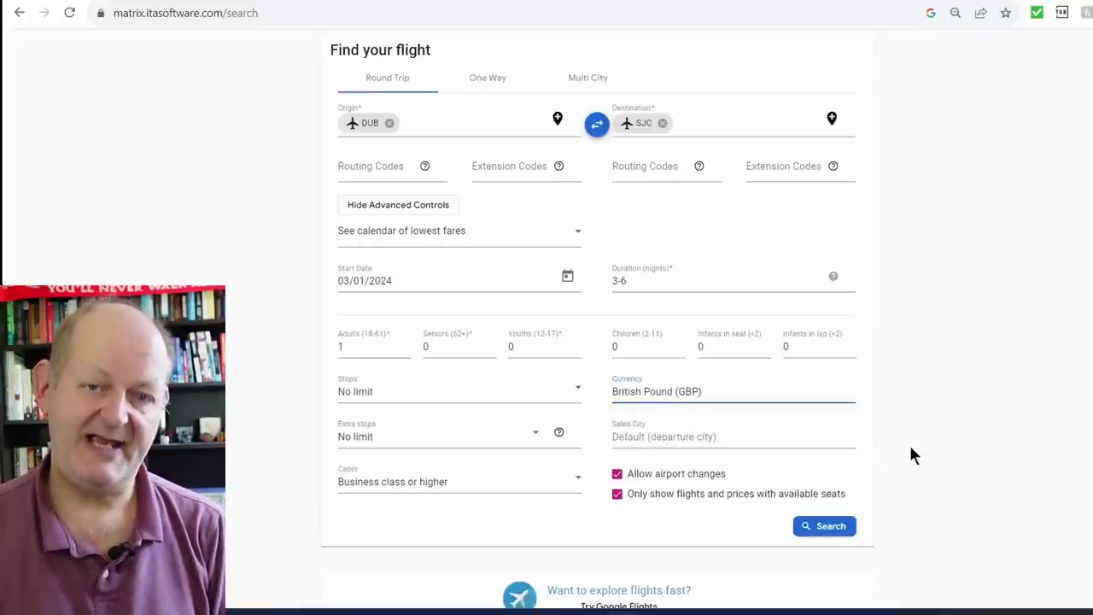
pyautogui.click(836, 527)
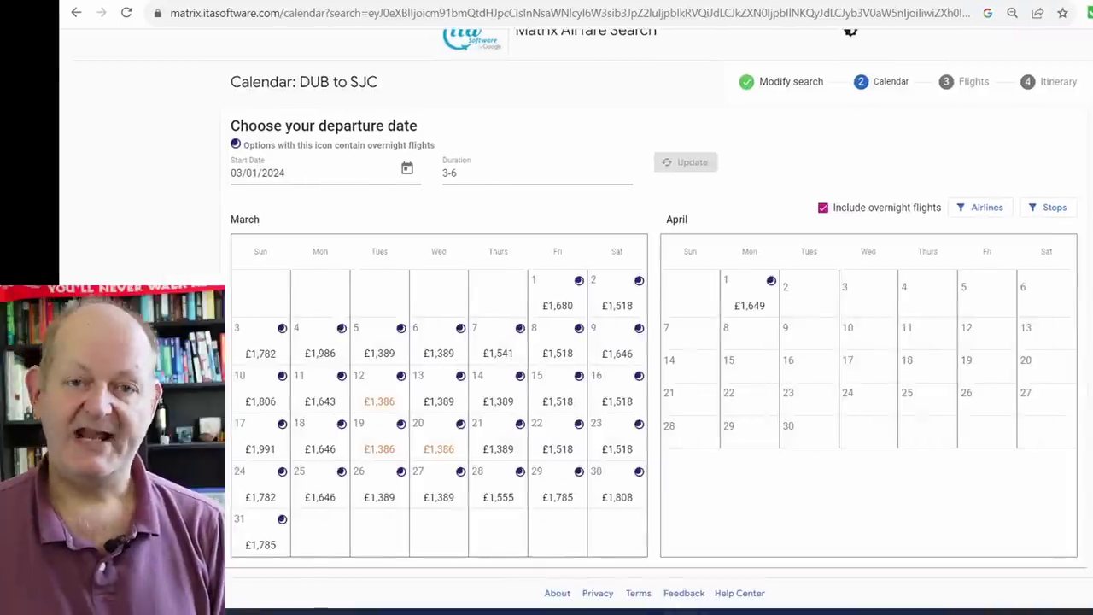
# Step: Choose the 5-night trip length for the 7 March departure in the fare calendar
pyautogui.click(496, 349)
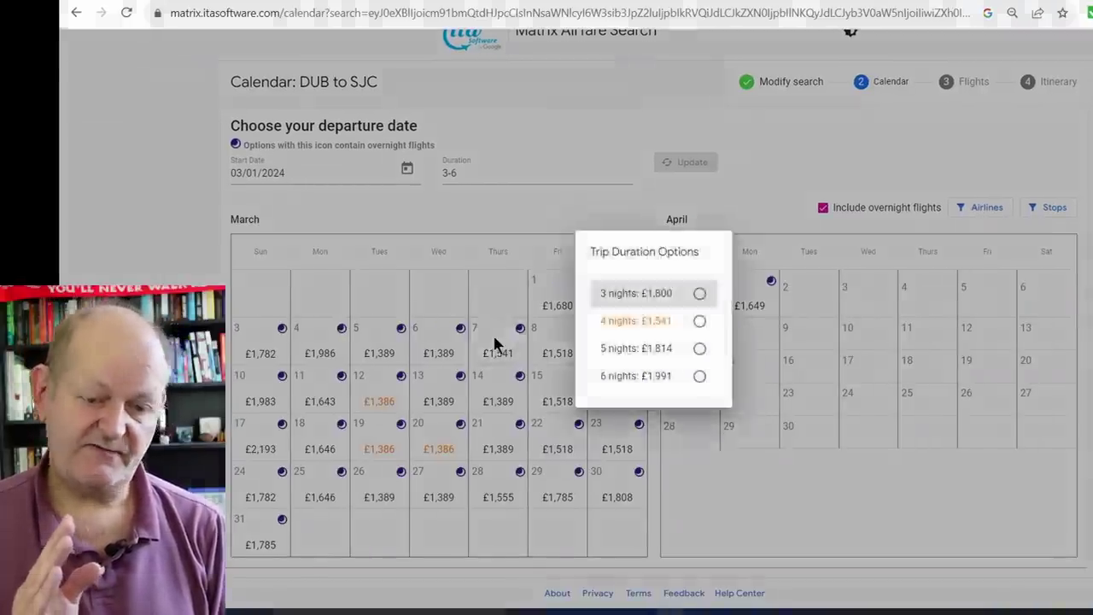
pyautogui.click(701, 351)
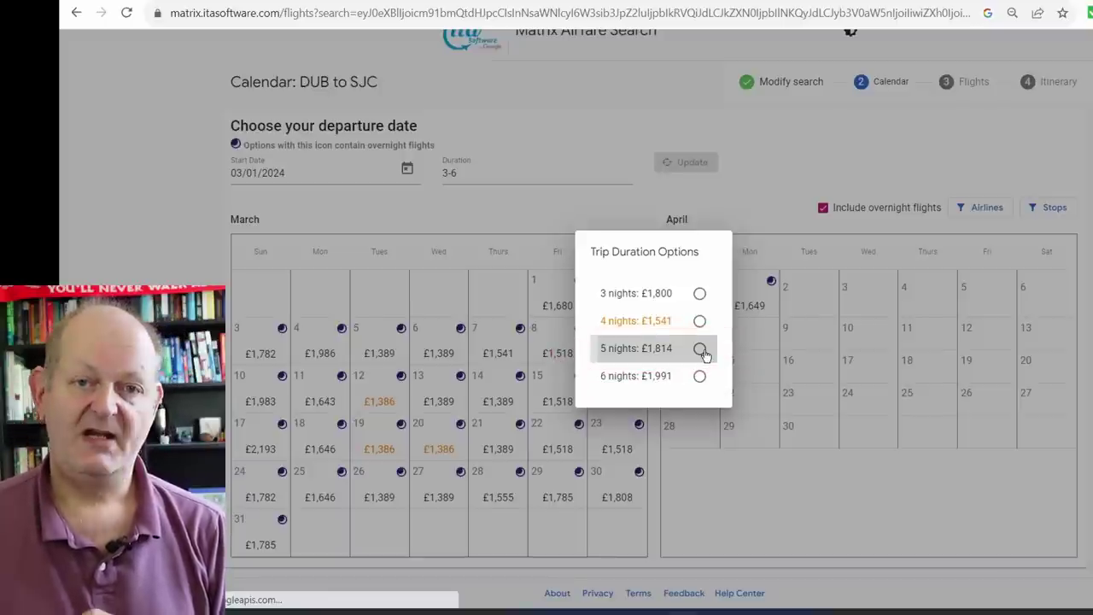
pyautogui.click(700, 350)
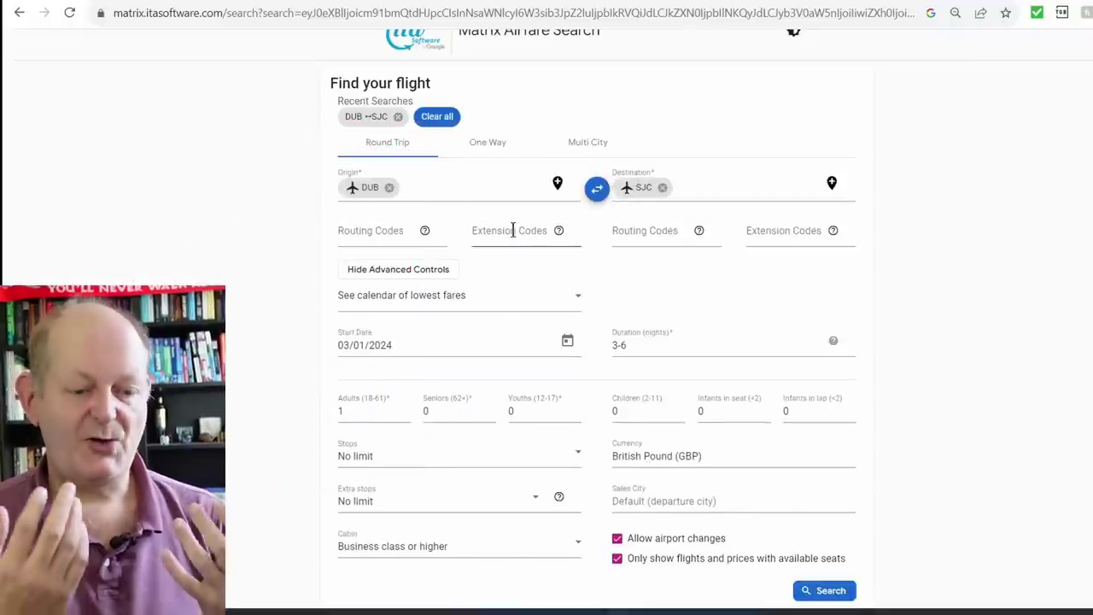
# Step: Add alliance oneworld extension codes to the outbound and return legs and rerun the search
pyautogui.click(513, 230)
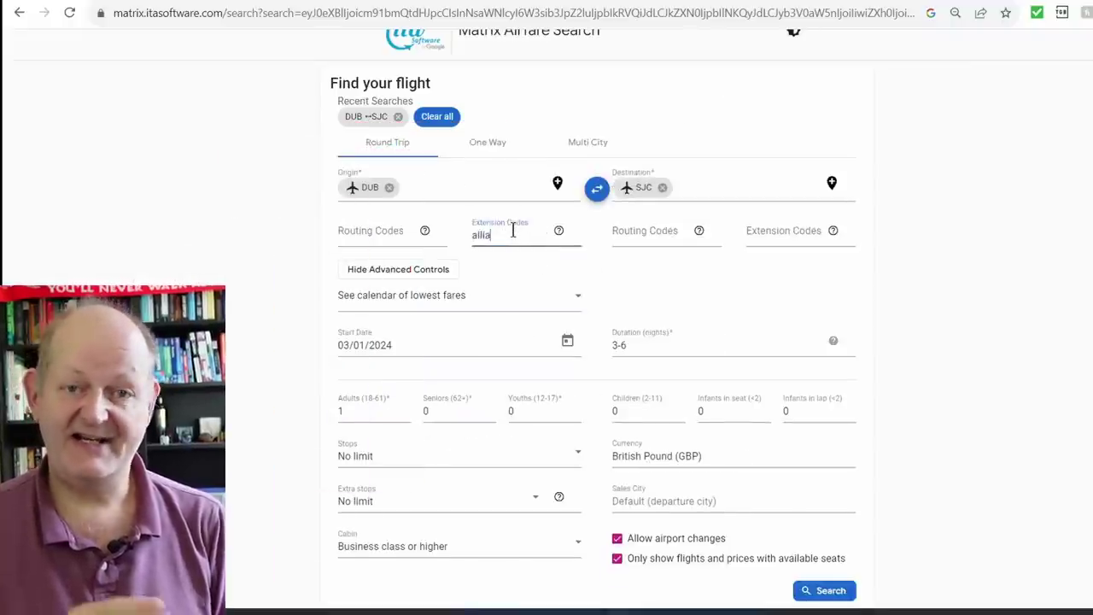
pyautogui.write('alliance onw')
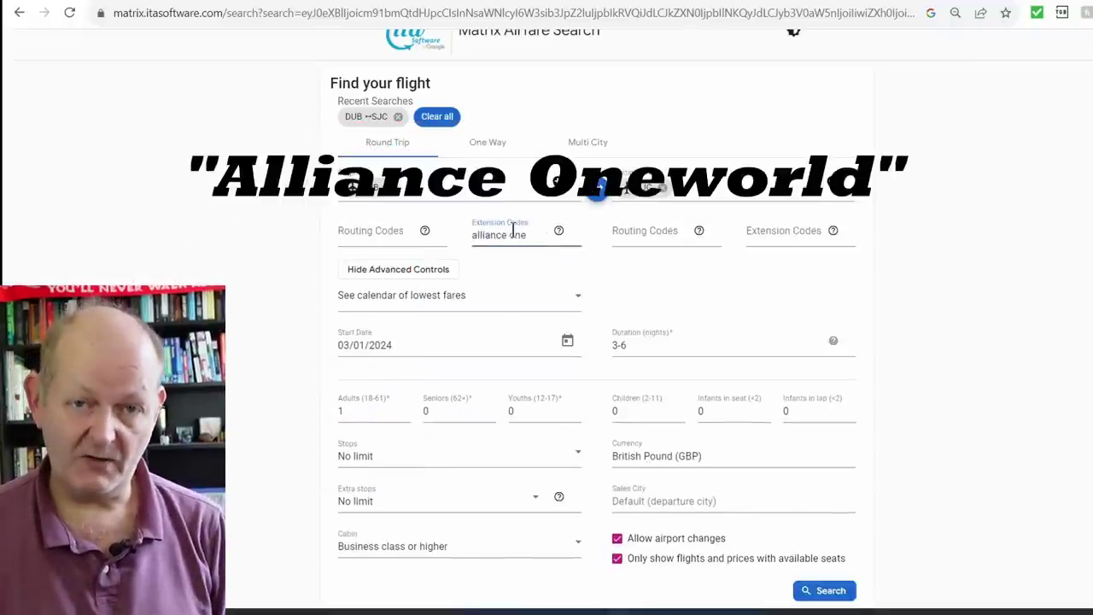
pyautogui.write('world')
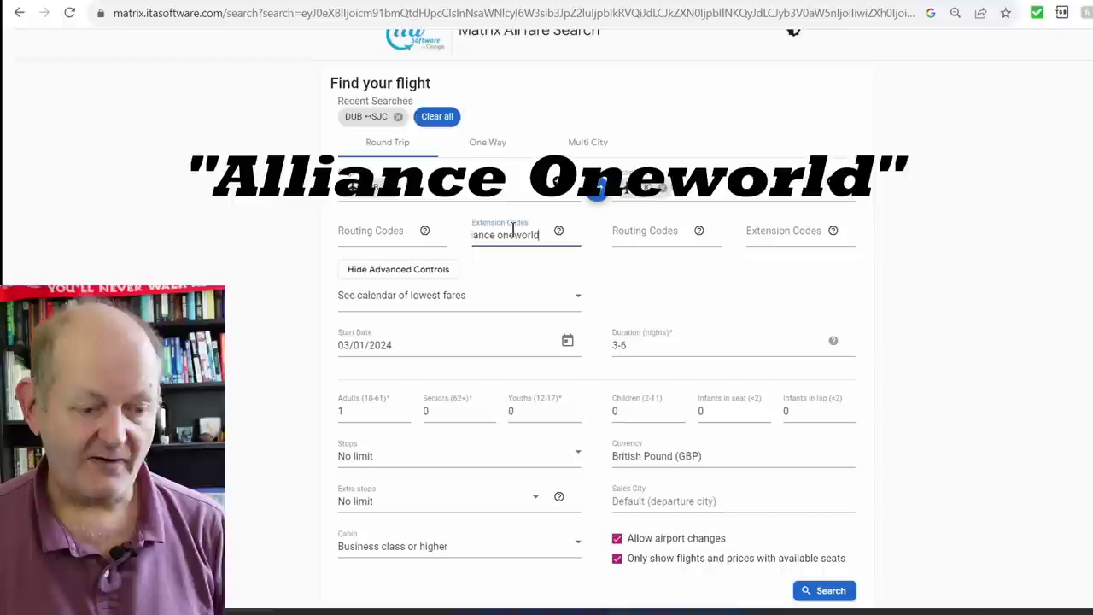
pyautogui.click(777, 230)
pyautogui.write('alliance')
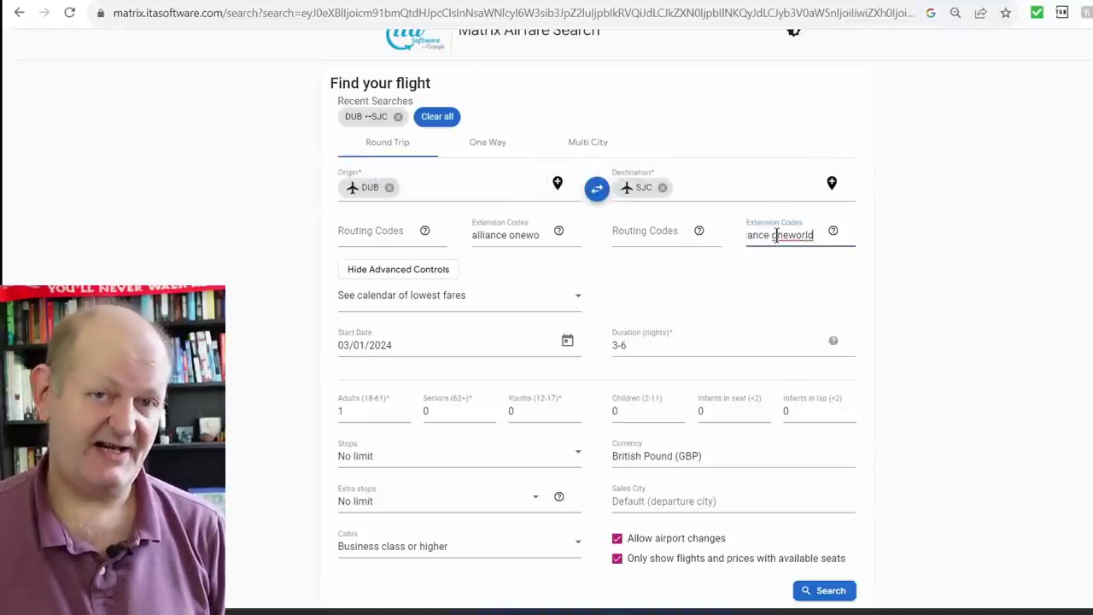
pyautogui.click(810, 591)
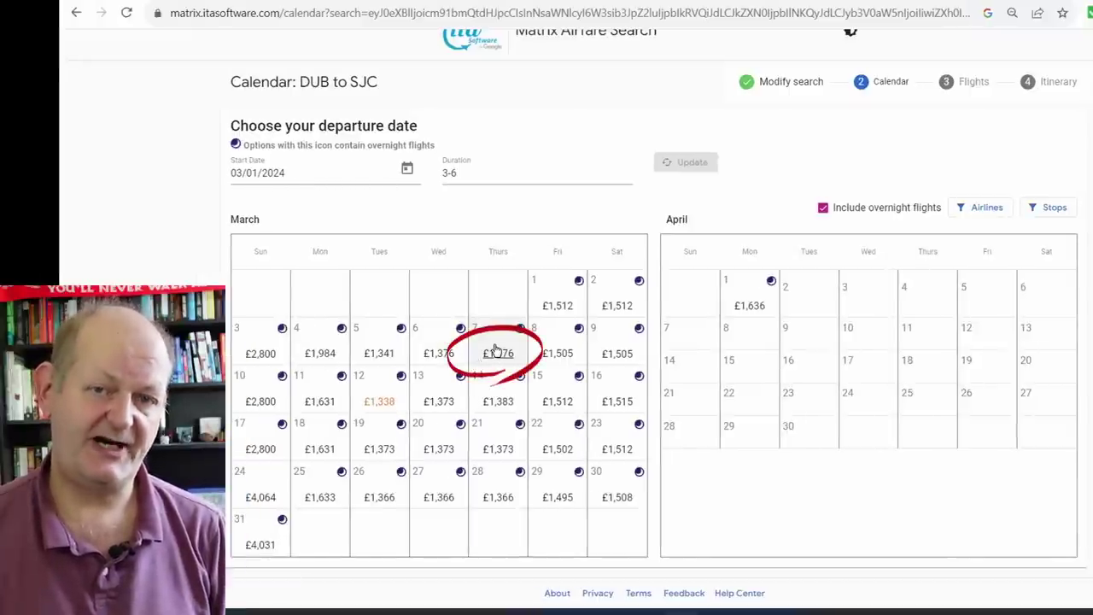
# Step: Choose the £1,376 fare departing Thursday 7 March, with a 5-night stay returning 12 March
pyautogui.click(496, 350)
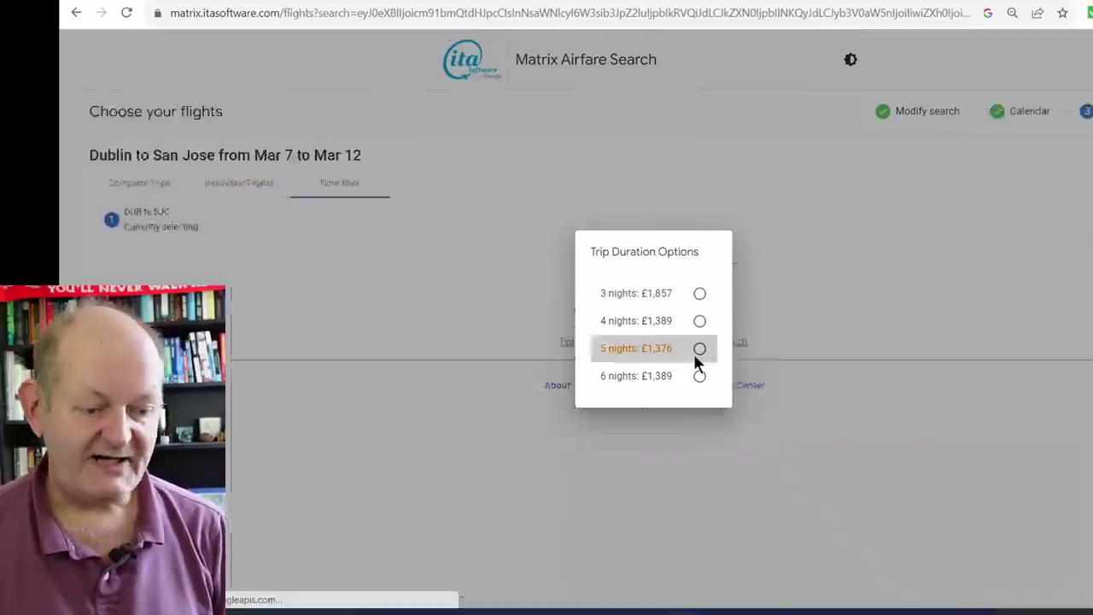
pyautogui.click(697, 350)
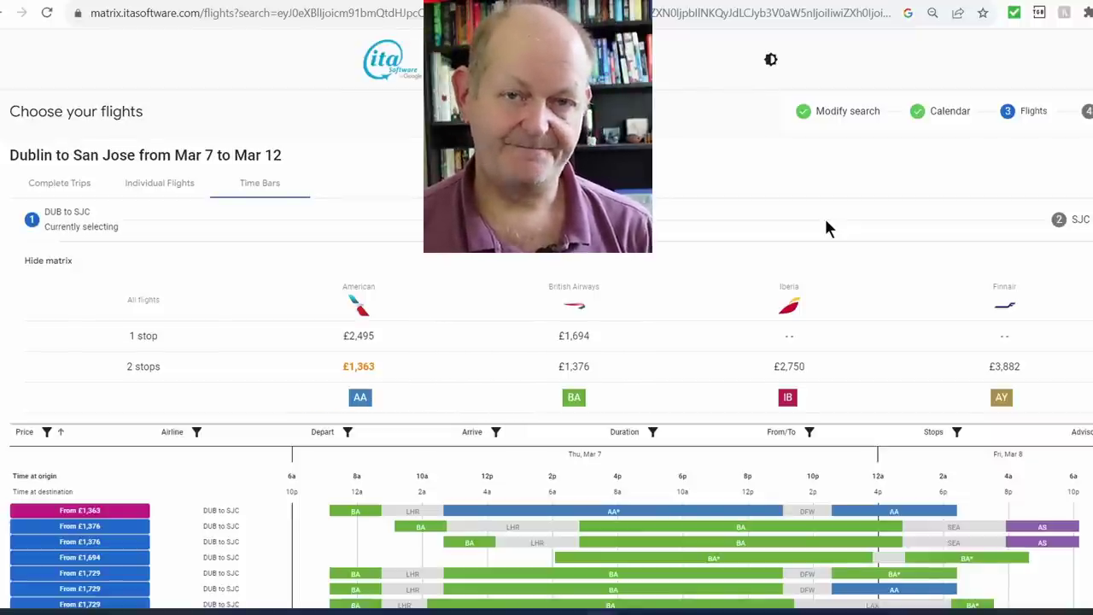
# Step: List outbound and return flights separately and choose the £1,363 outbound via LHR and DFW
pyautogui.click(59, 183)
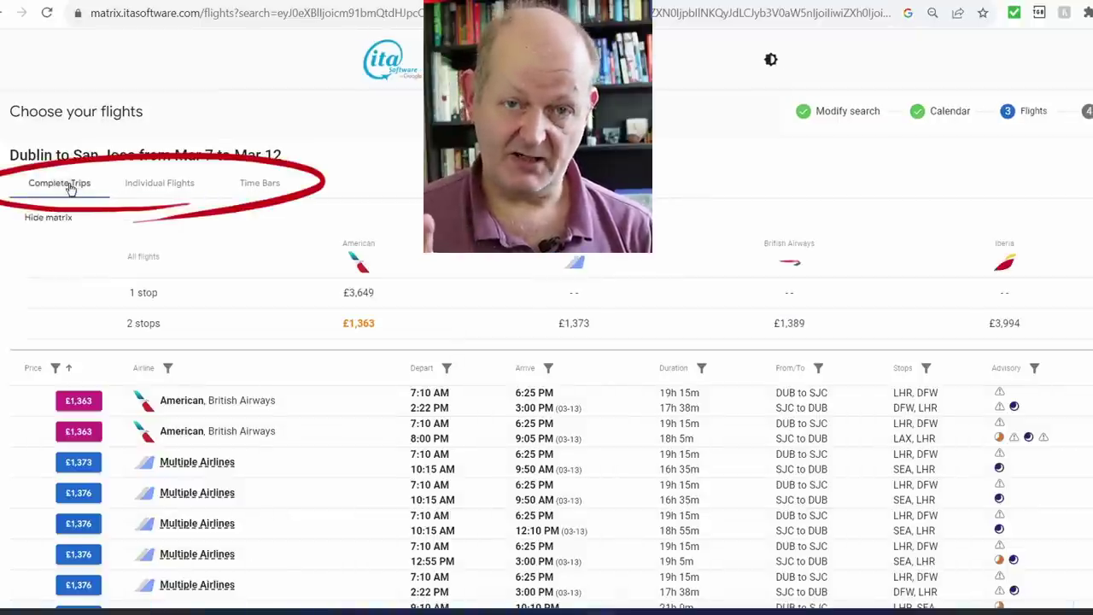
pyautogui.scroll(-3, 282, 400)
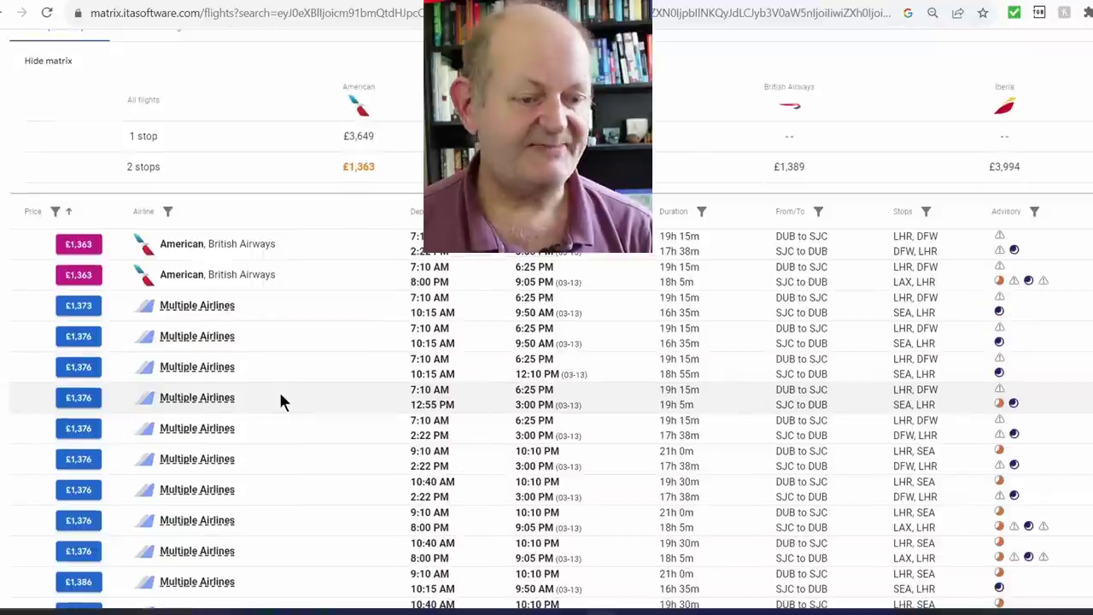
pyautogui.scroll(-1, 282, 402)
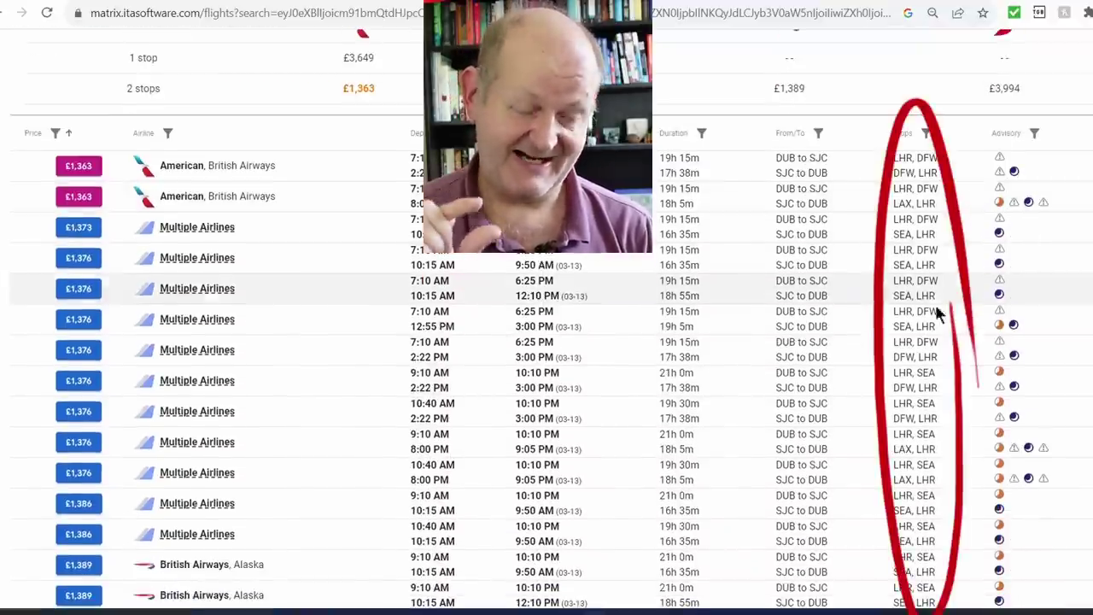
pyautogui.scroll(3, 930, 377)
pyautogui.scroll(1, 930, 377)
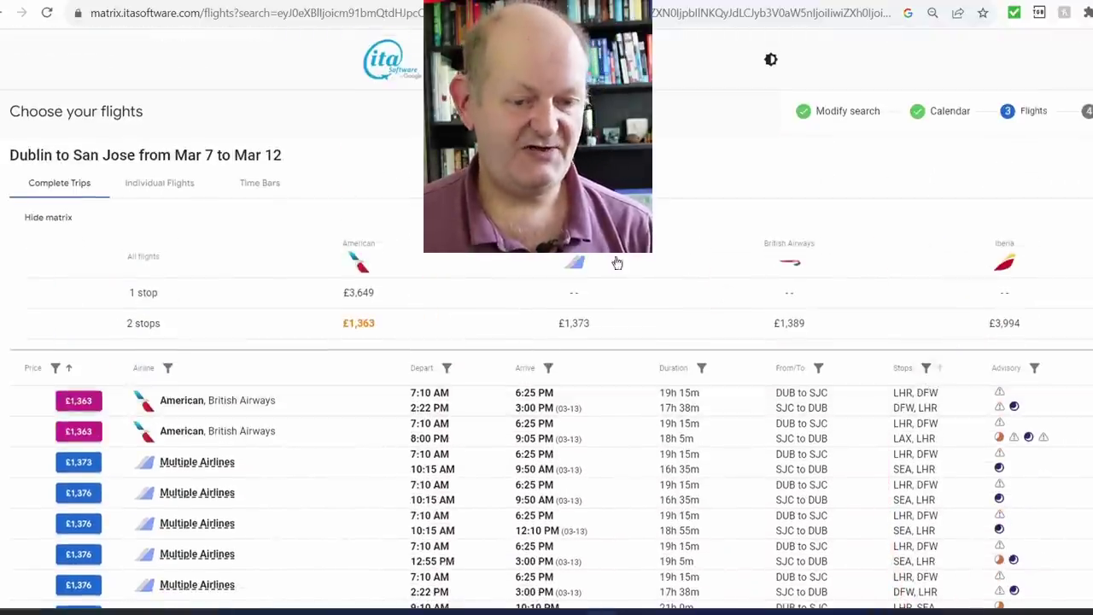
pyautogui.click(176, 181)
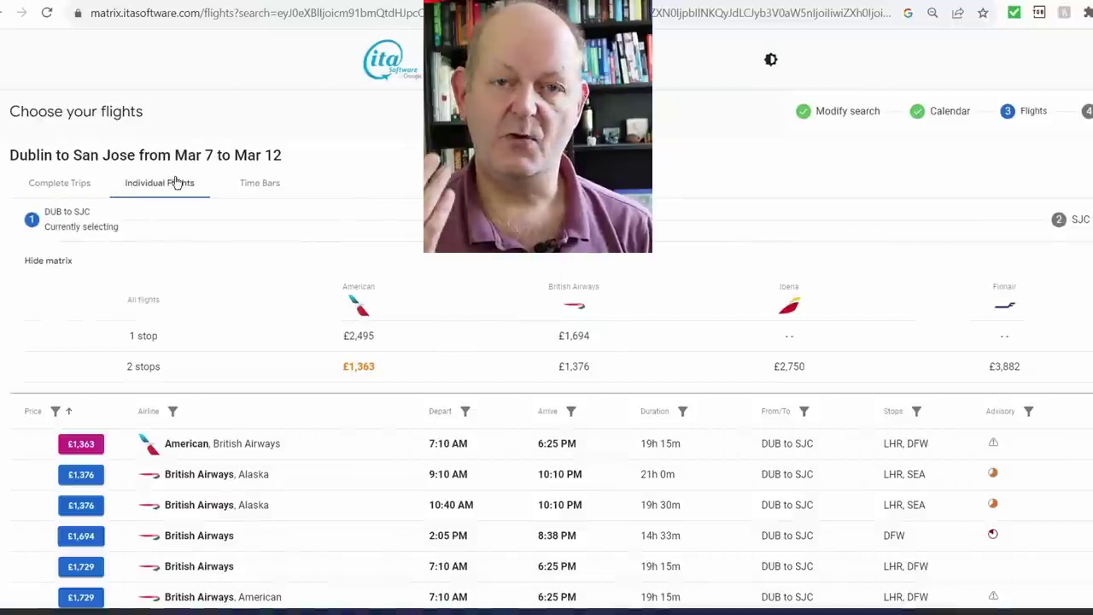
pyautogui.click(269, 448)
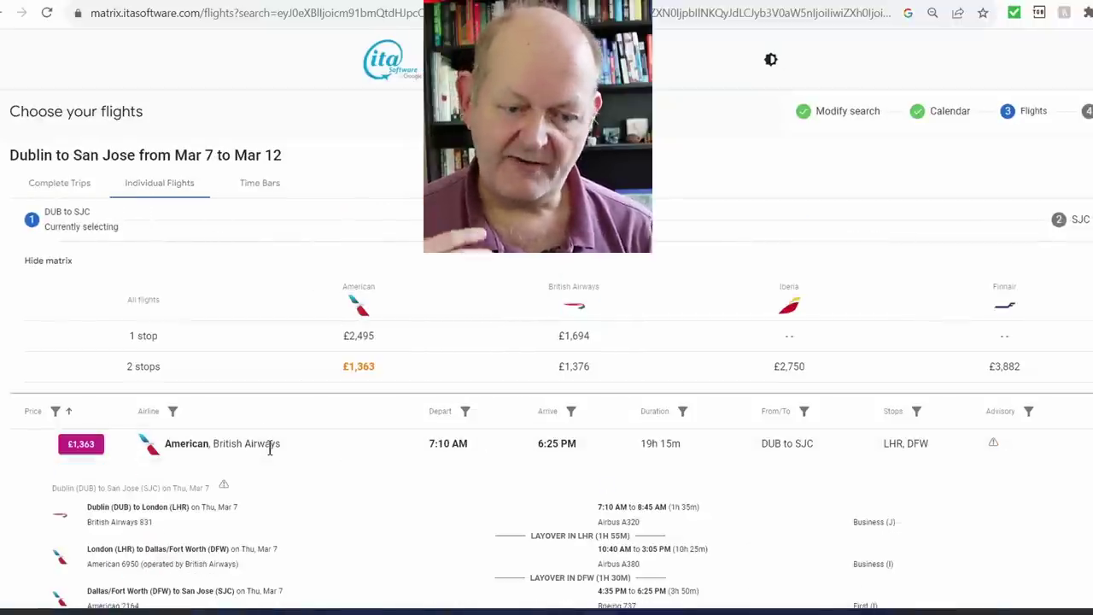
pyautogui.click(83, 444)
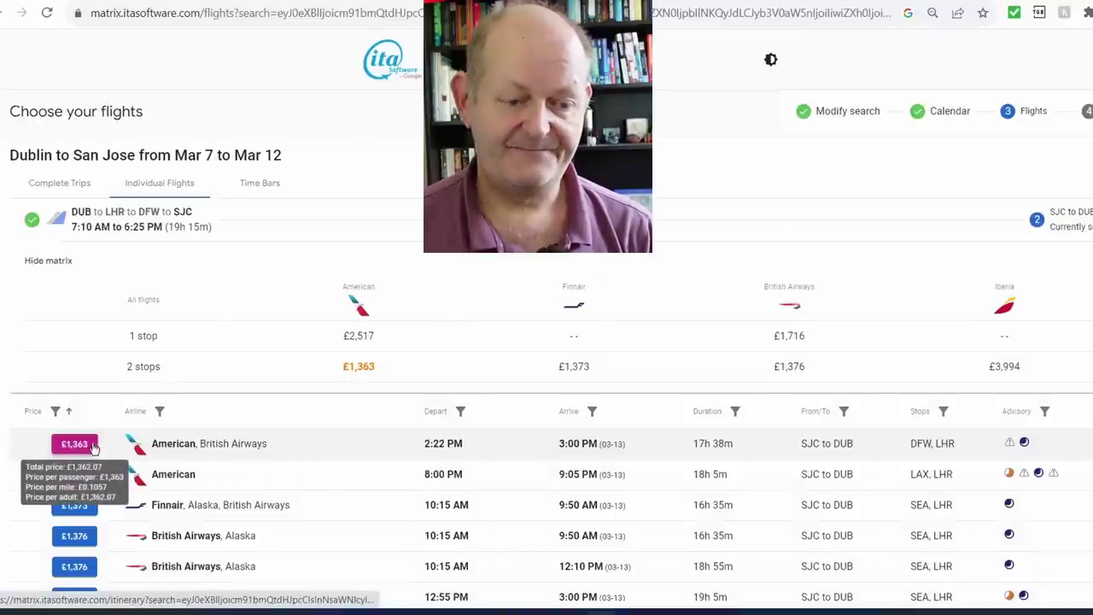
# Step: Pick the £1,363 return flight and open Fare 1's rules and restrictions
pyautogui.click(68, 450)
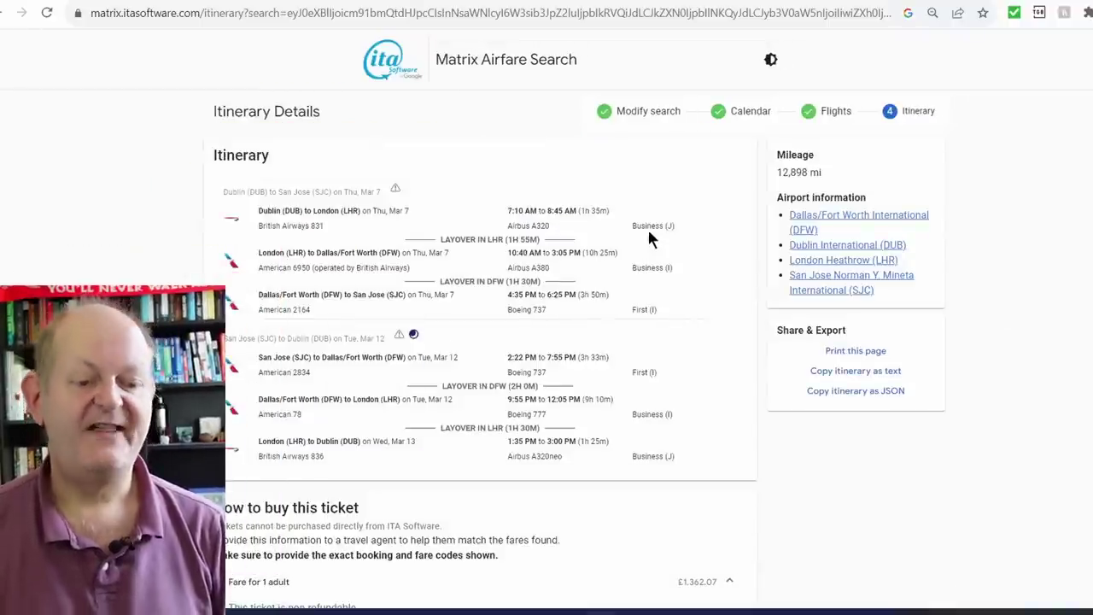
pyautogui.scroll(-5, 655, 414)
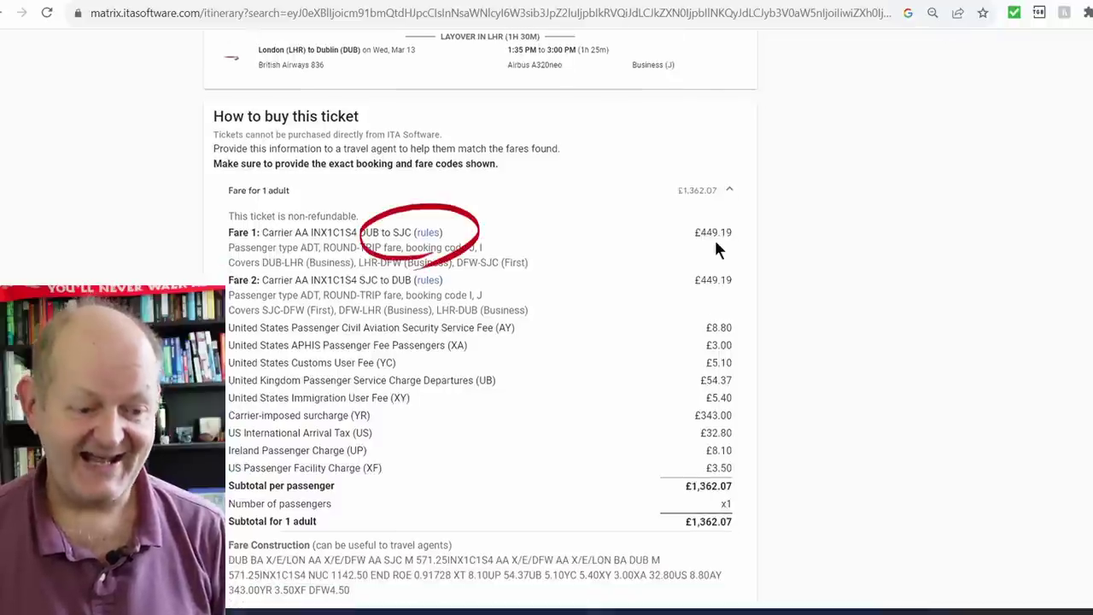
pyautogui.click(430, 231)
# Step: Read Fare 1 rules down to Category 8 stopovers: EUR 150 in Europe, EUR 600 in US/Canada/Mexico
pyautogui.scroll(-1, 667, 296)
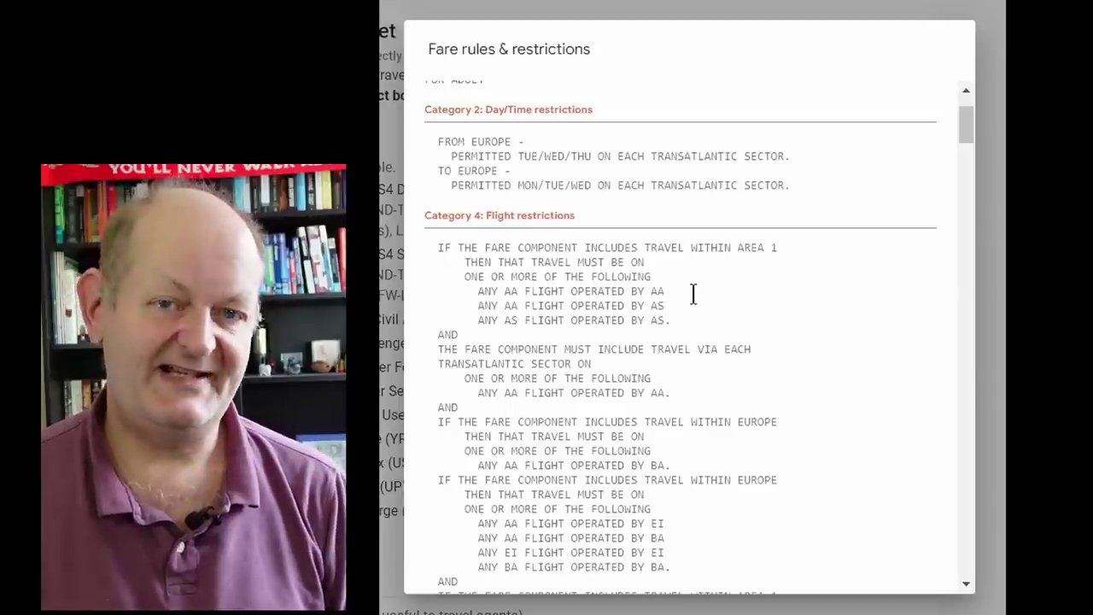
pyautogui.scroll(-4, 694, 299)
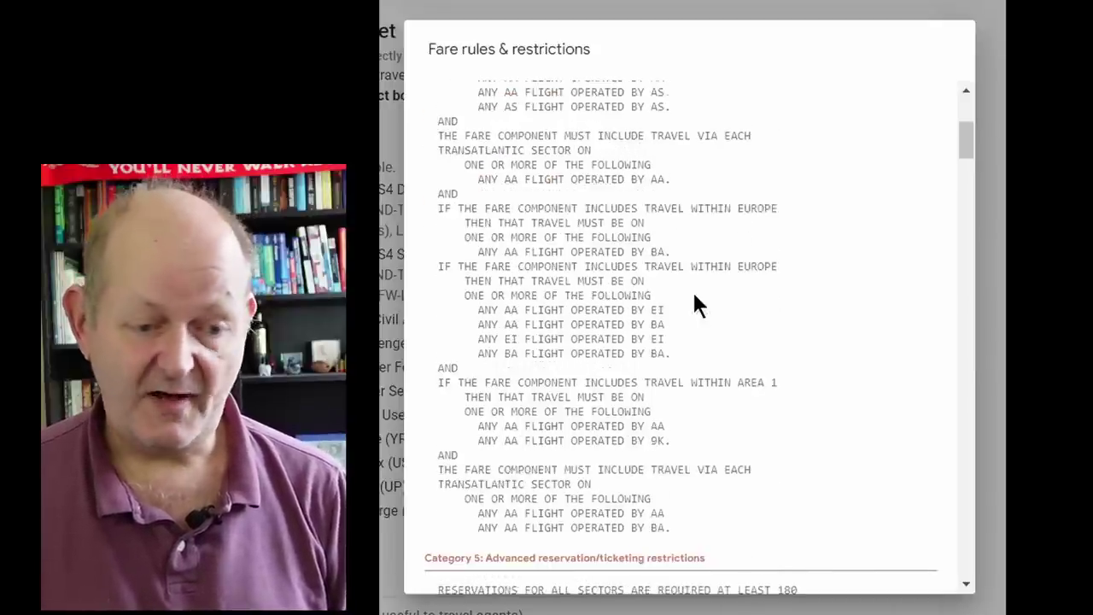
pyautogui.scroll(-4, 694, 299)
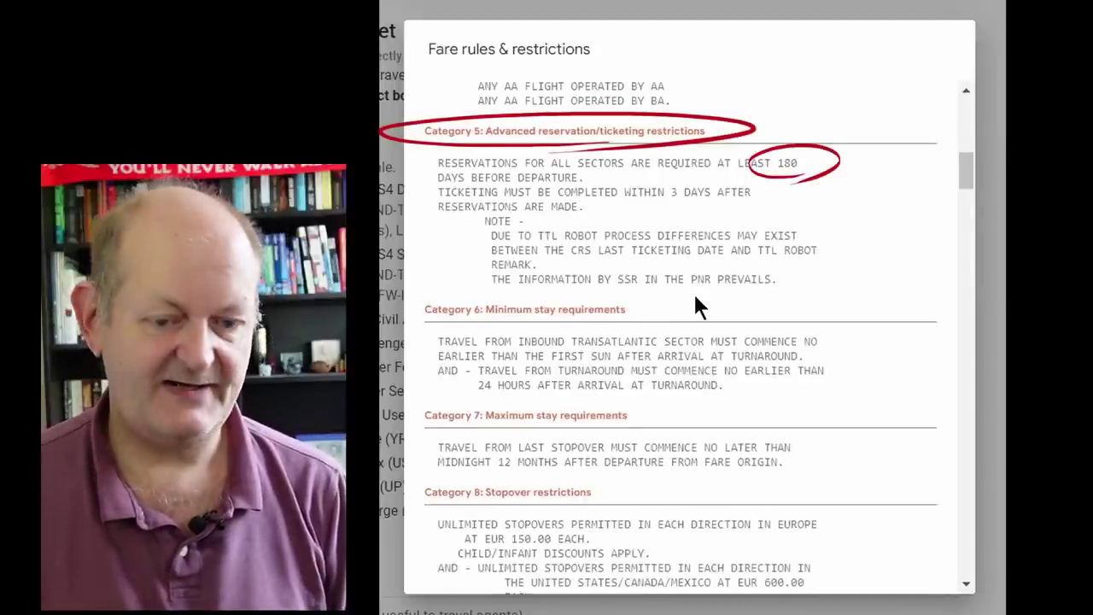
pyautogui.scroll(-3, 695, 301)
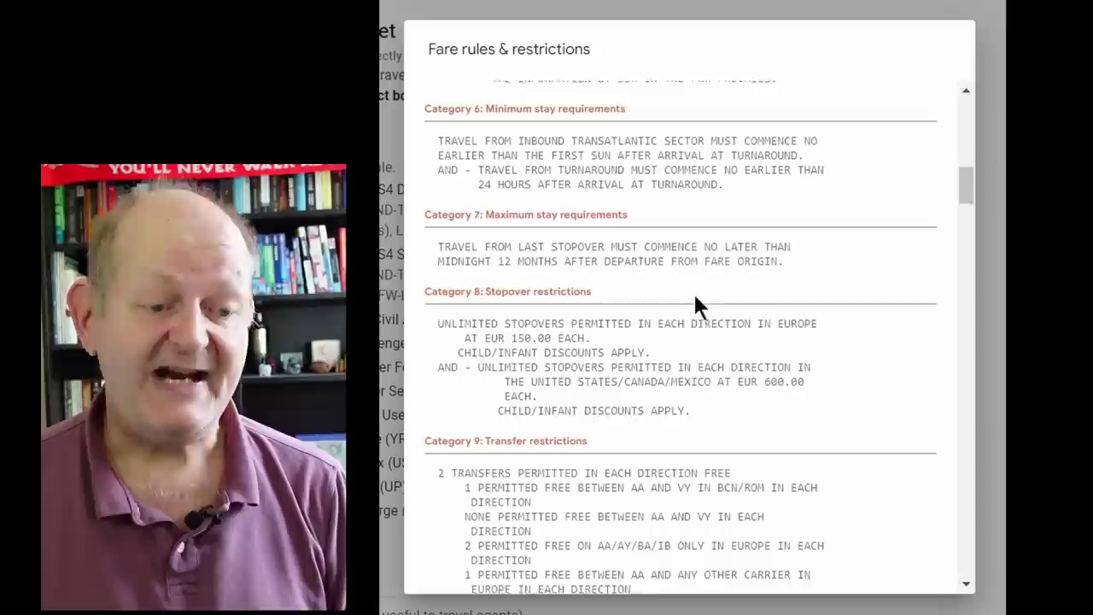
pyautogui.scroll(-1, 695, 299)
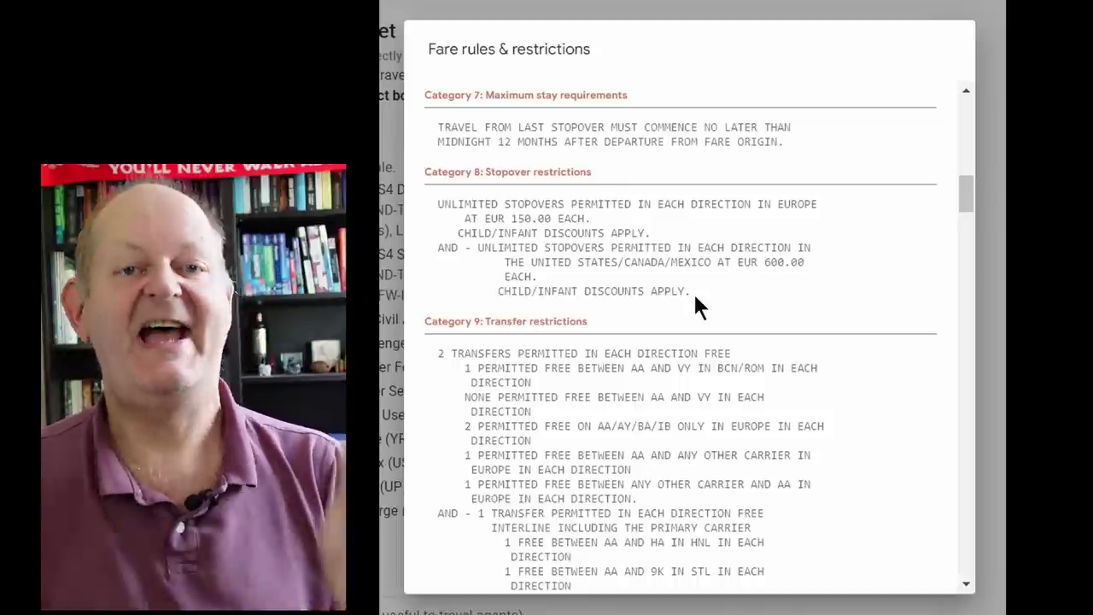
# Step: Read Fare 1 rules through Category 33 voluntary cancellations and Category 50 application
pyautogui.scroll(-5, 692, 291)
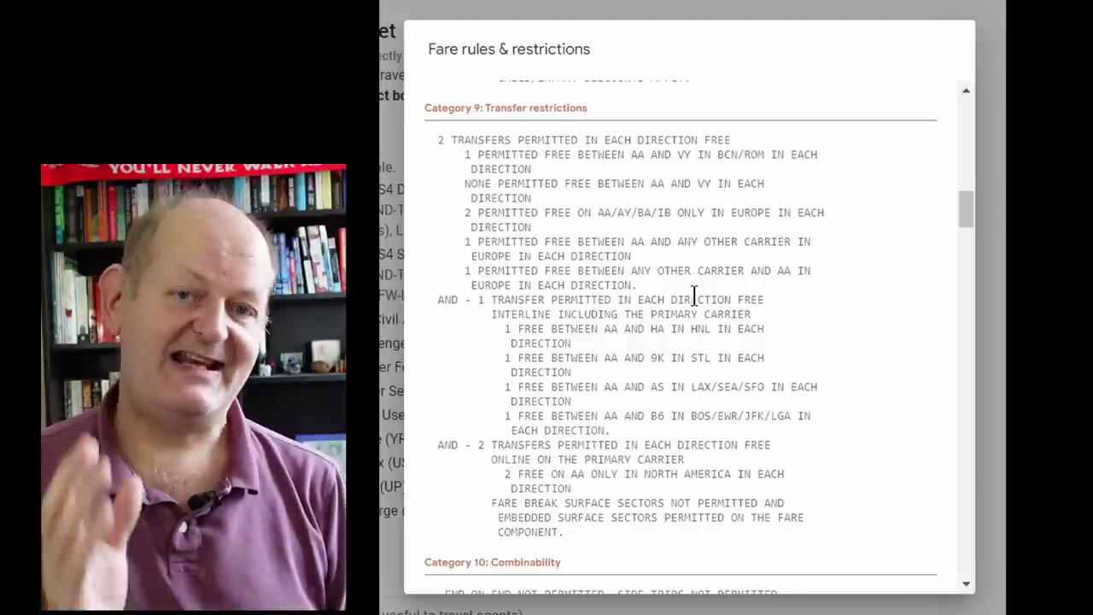
pyautogui.scroll(-4, 694, 294)
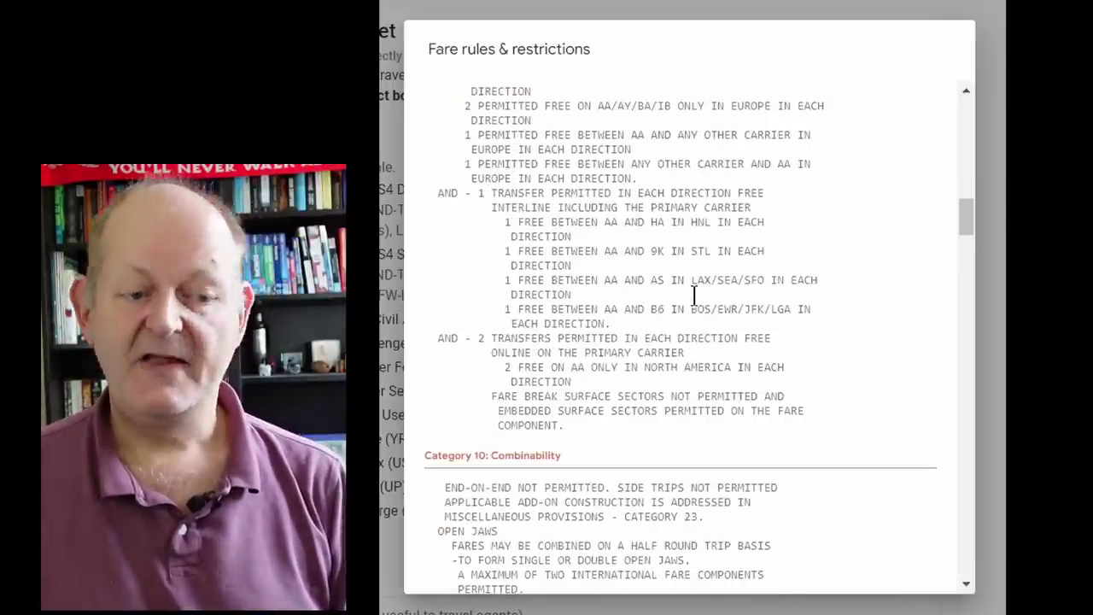
pyautogui.scroll(-5, 693, 294)
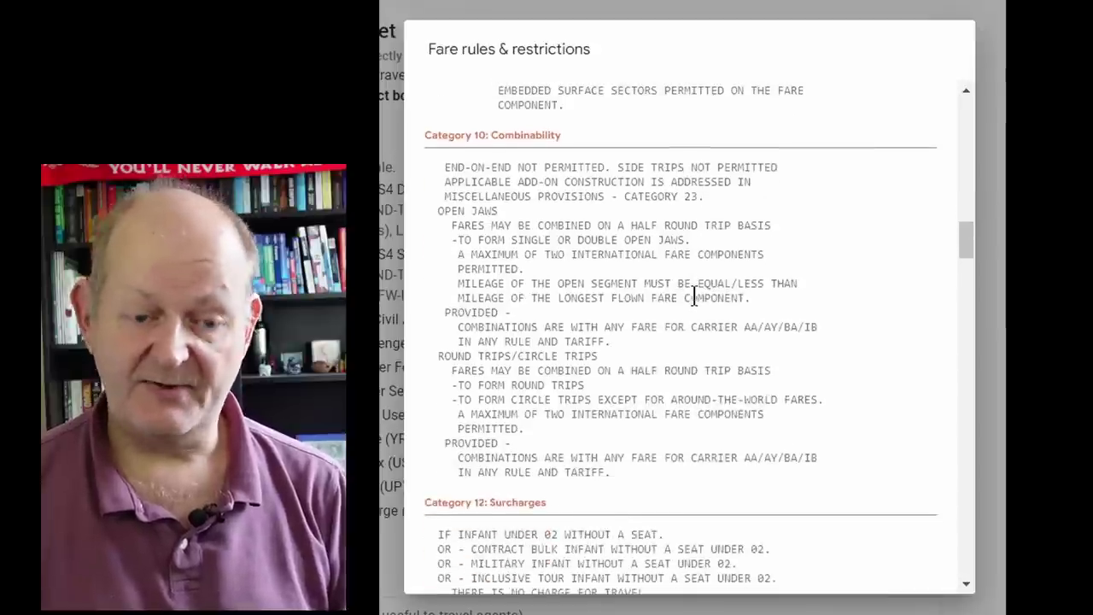
pyautogui.scroll(-5, 694, 295)
pyautogui.scroll(-5, 693, 295)
pyautogui.scroll(-5, 693, 295)
pyautogui.scroll(-5, 694, 296)
pyautogui.scroll(-5, 693, 294)
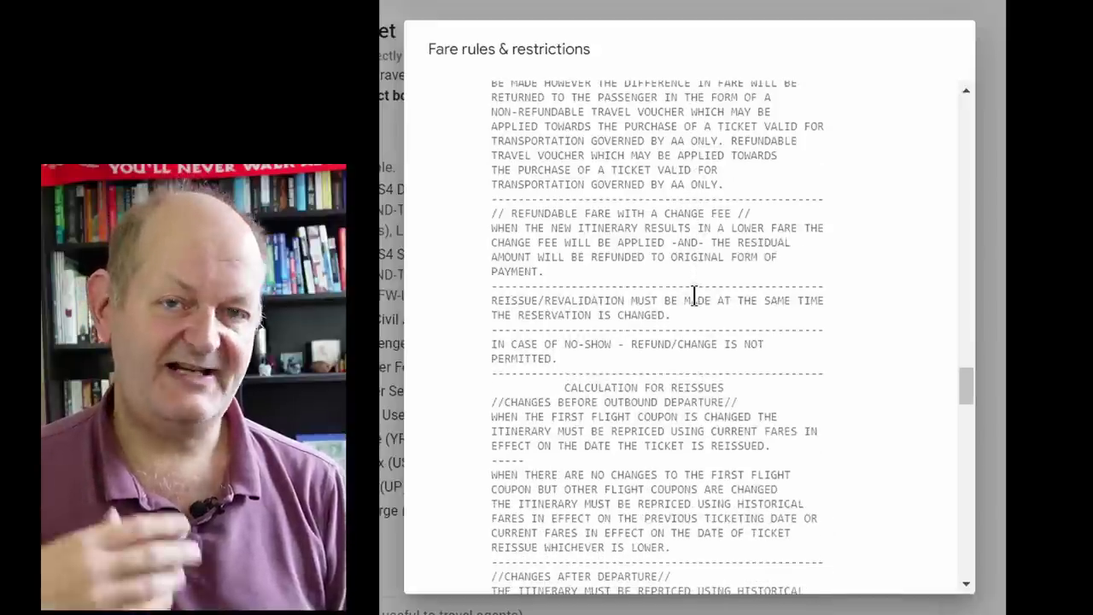
pyautogui.scroll(-1, 693, 295)
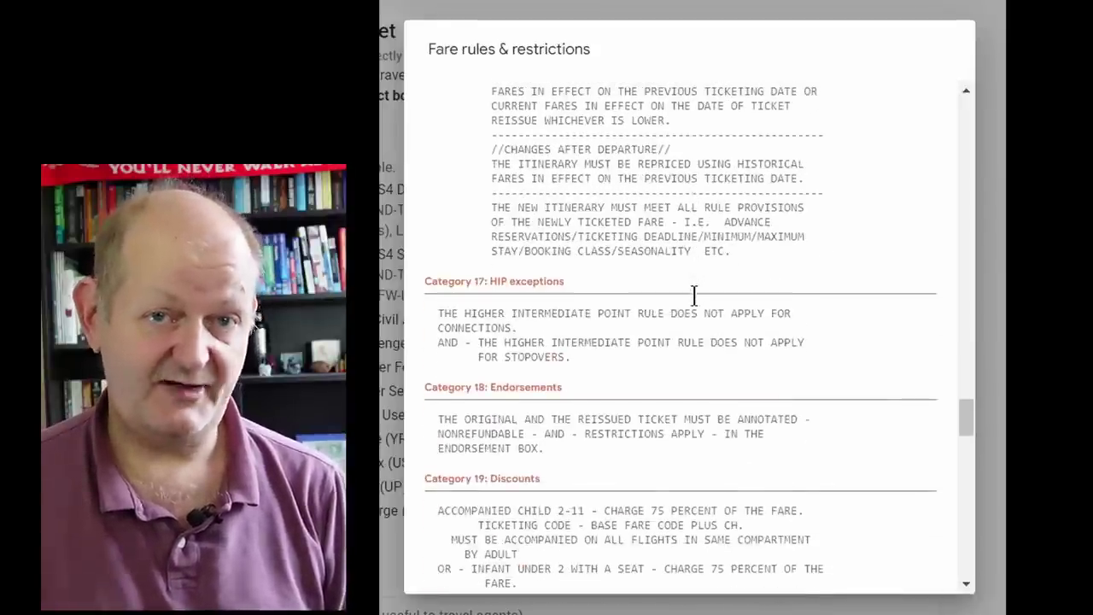
pyautogui.scroll(-4, 693, 291)
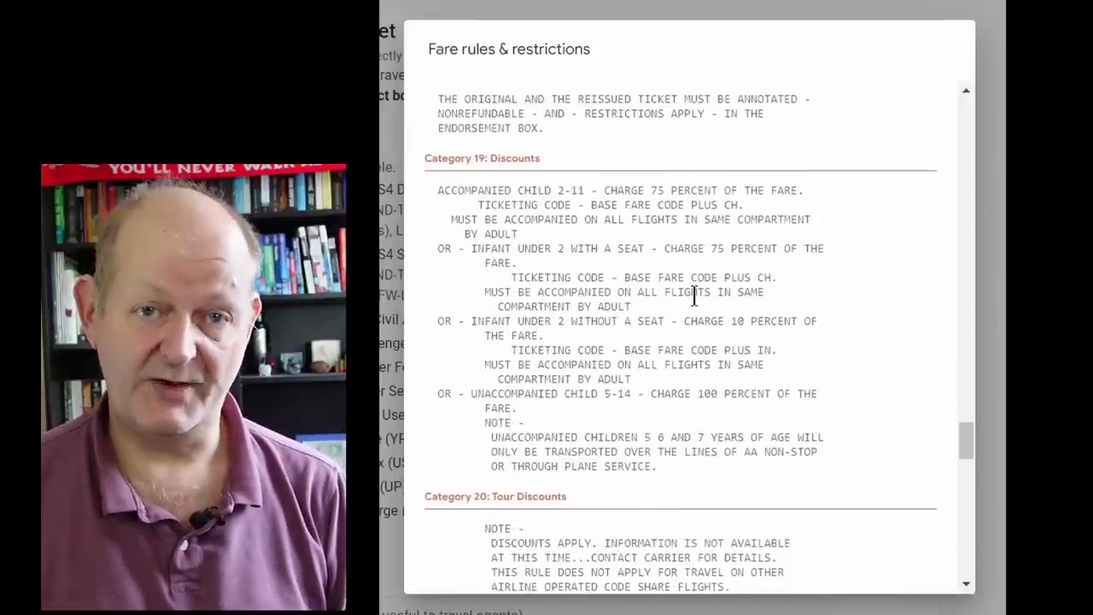
pyautogui.scroll(-4, 695, 295)
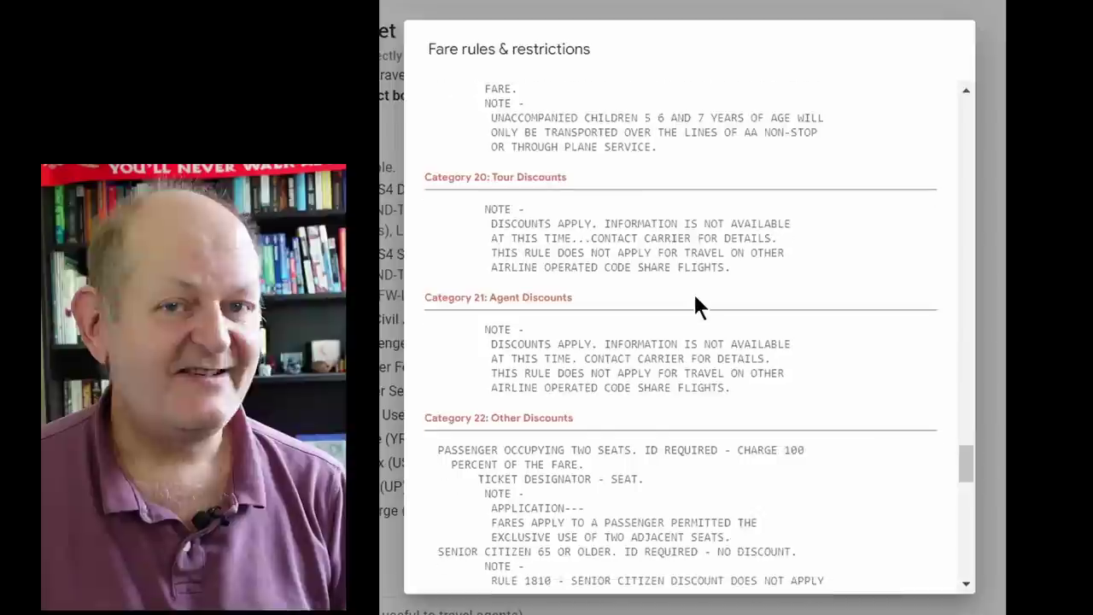
pyautogui.scroll(-4, 694, 297)
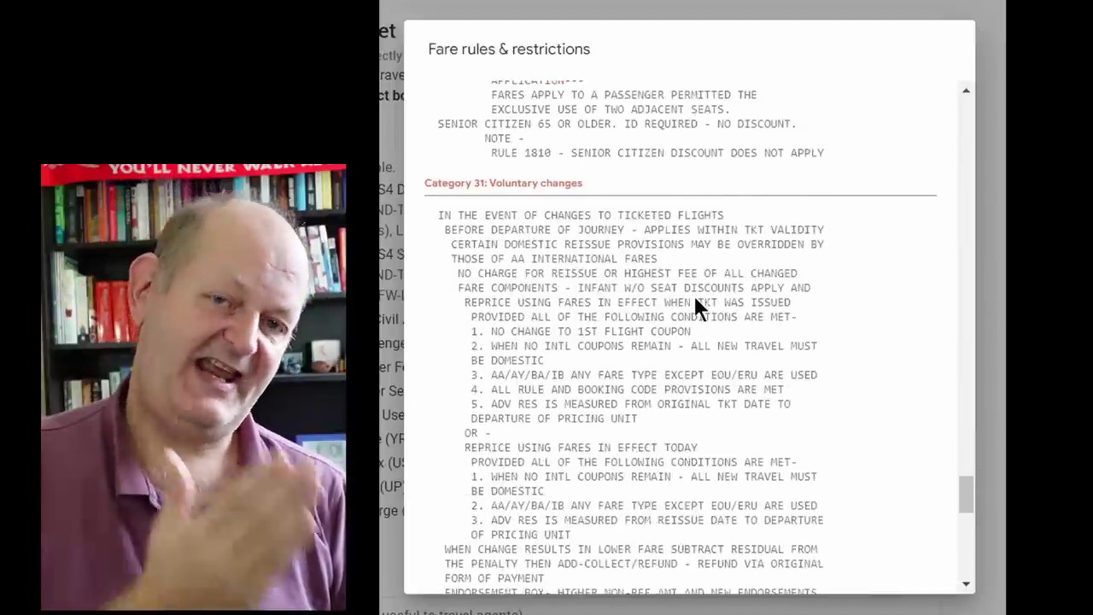
pyautogui.scroll(-3, 693, 294)
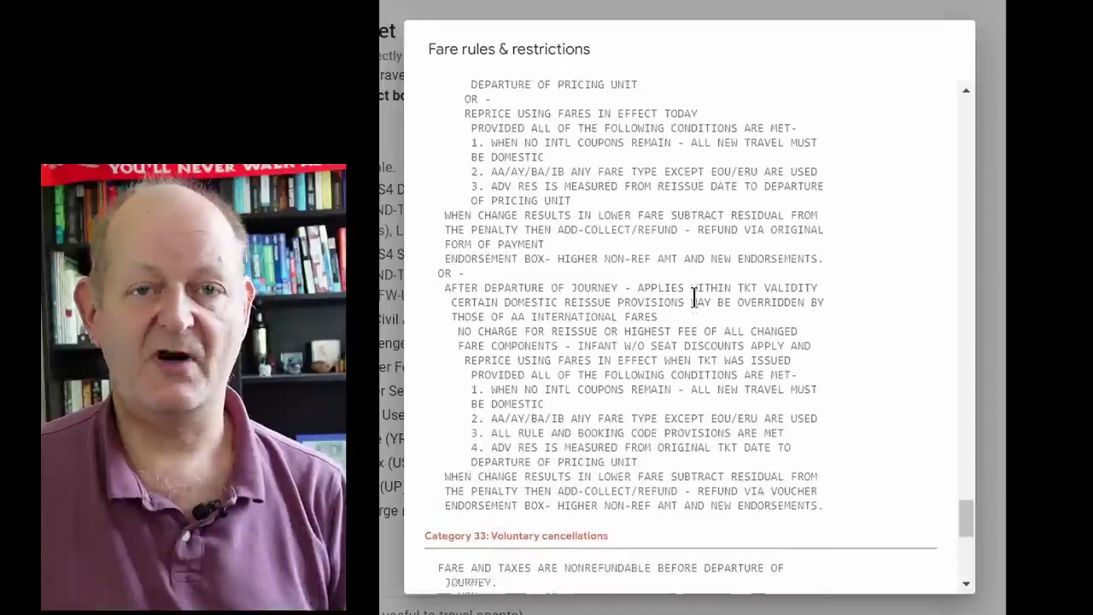
pyautogui.scroll(-3, 694, 297)
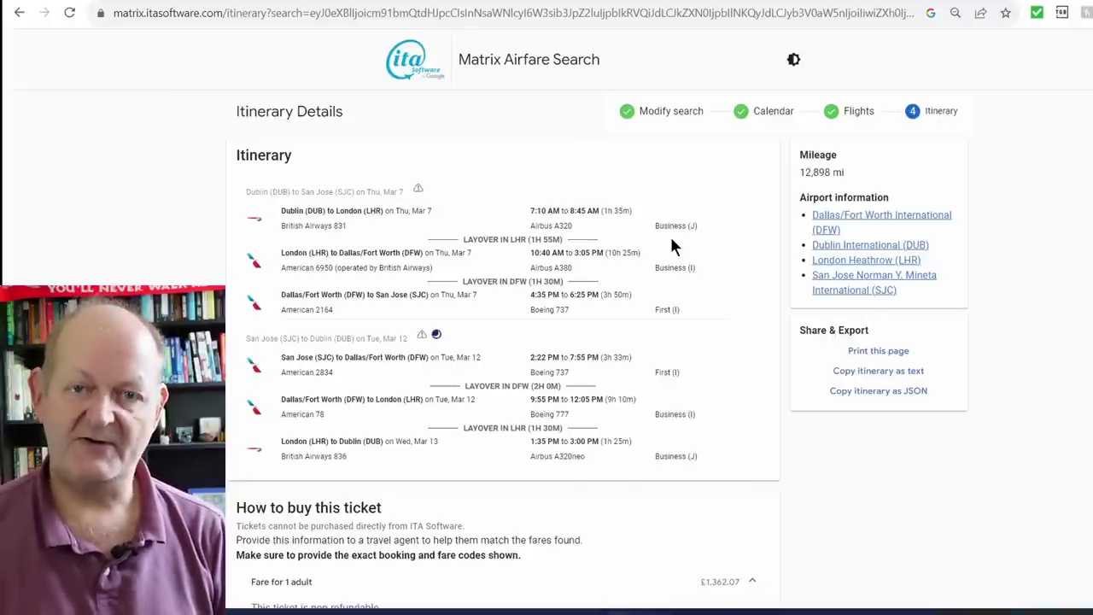
# Step: Switch the search to exact dates, 7 March out and 12 March back
pyautogui.click(672, 111)
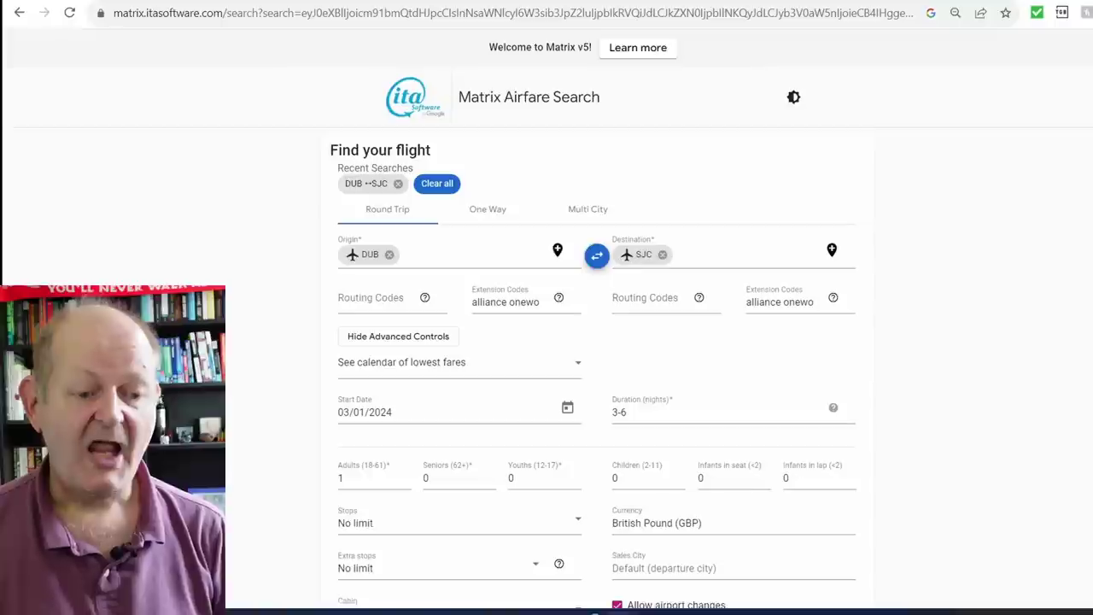
pyautogui.click(384, 369)
pyautogui.click(389, 398)
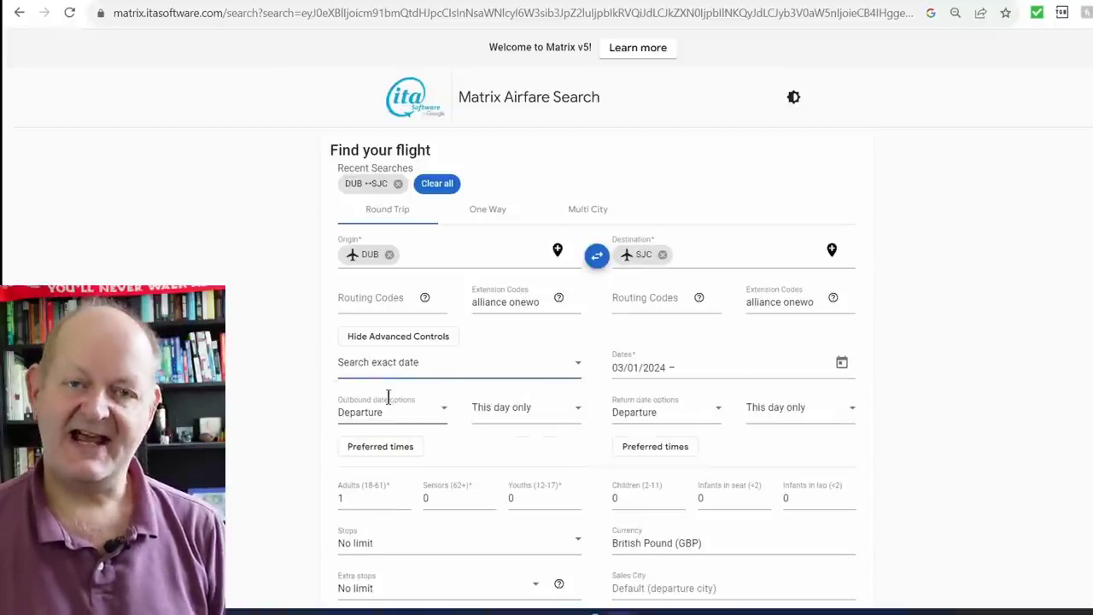
pyautogui.click(637, 368)
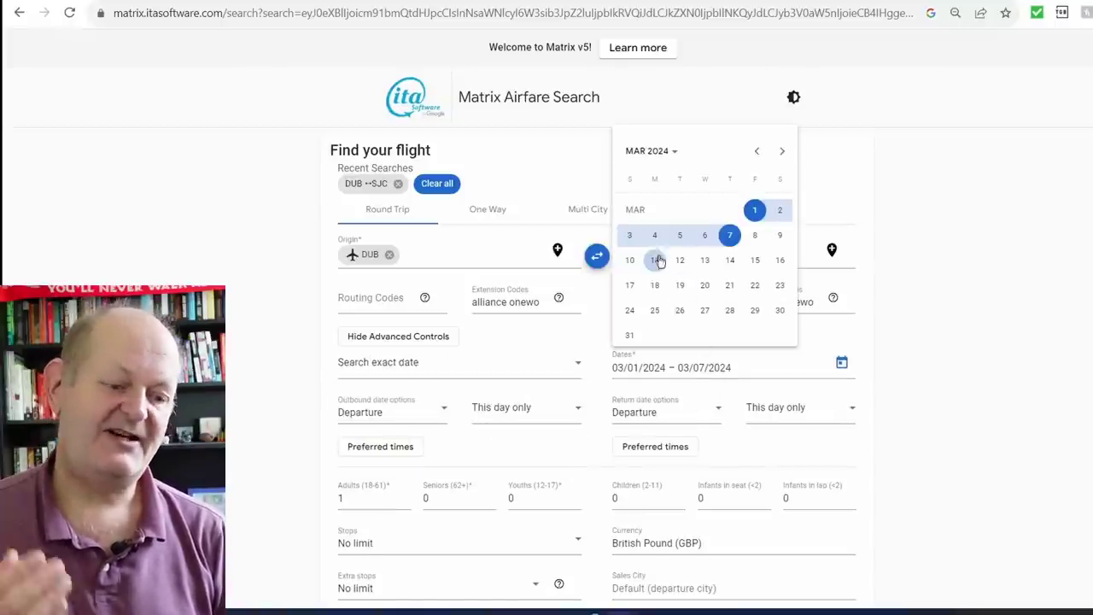
pyautogui.click(729, 237)
pyautogui.click(729, 237)
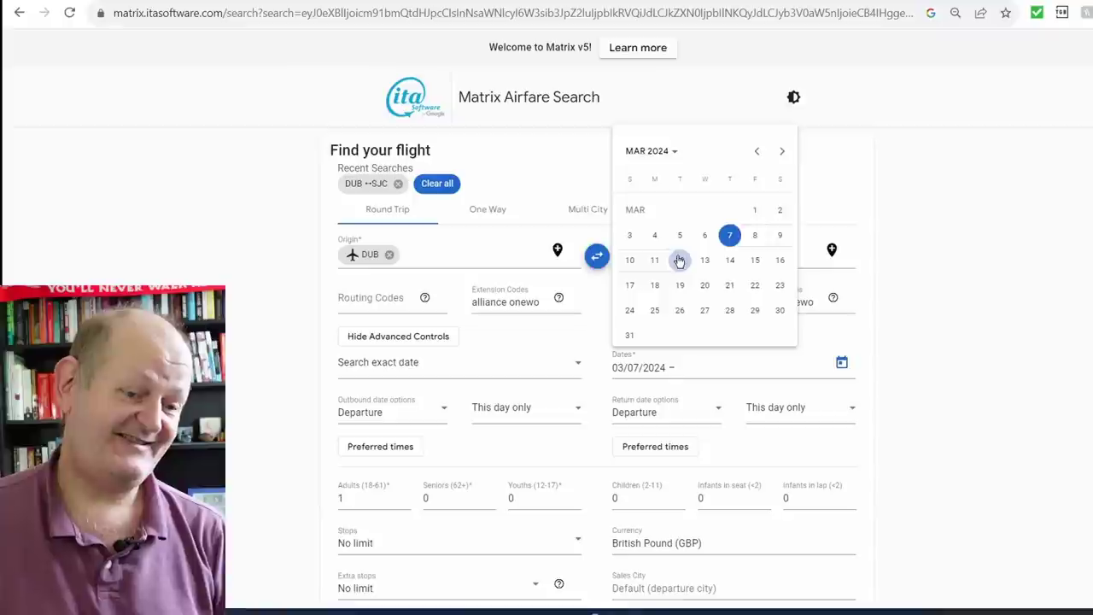
pyautogui.click(680, 259)
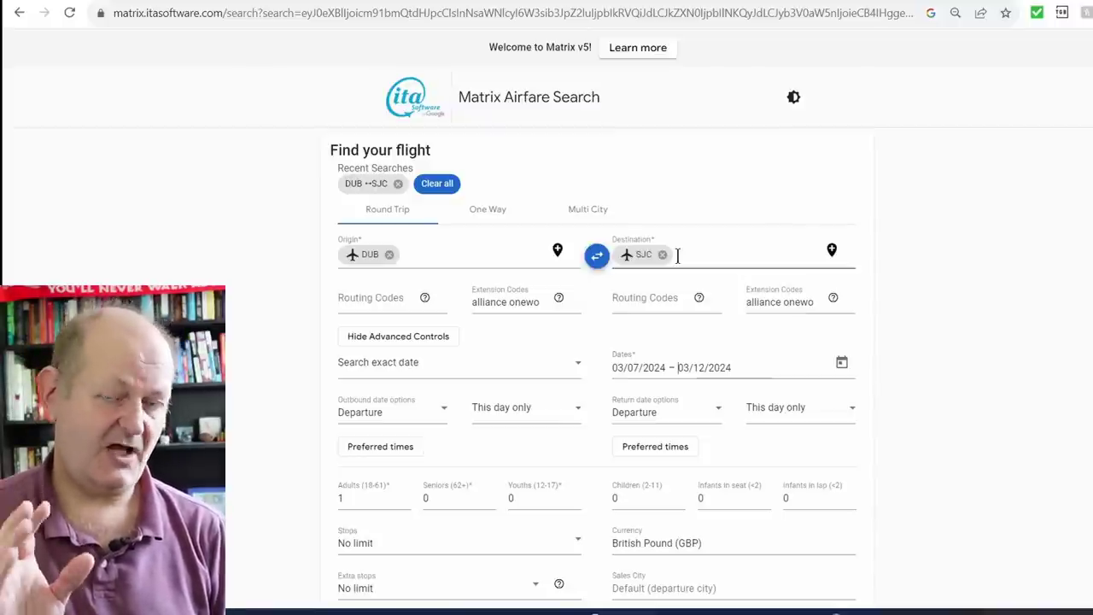
# Step: Run the exact-date search and view the results as time bars
pyautogui.scroll(-3, 261, 402)
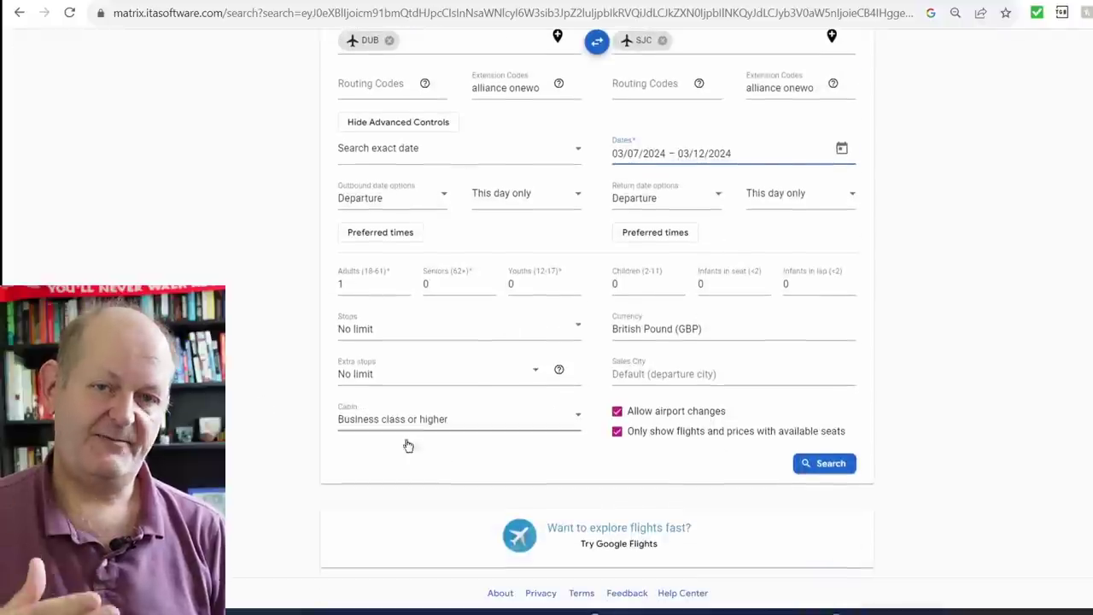
pyautogui.click(820, 464)
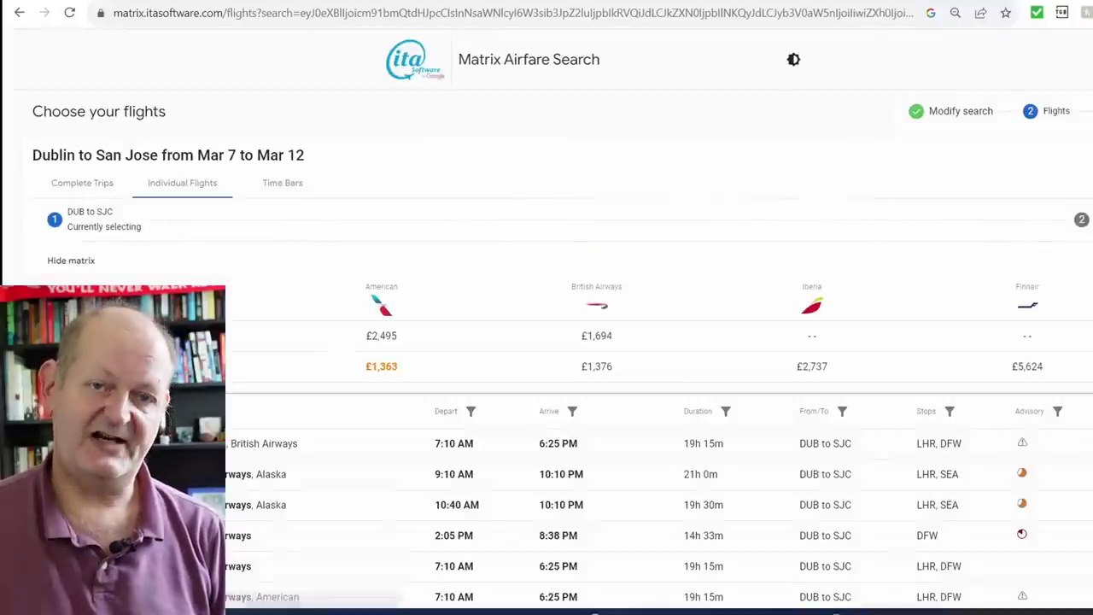
pyautogui.click(283, 184)
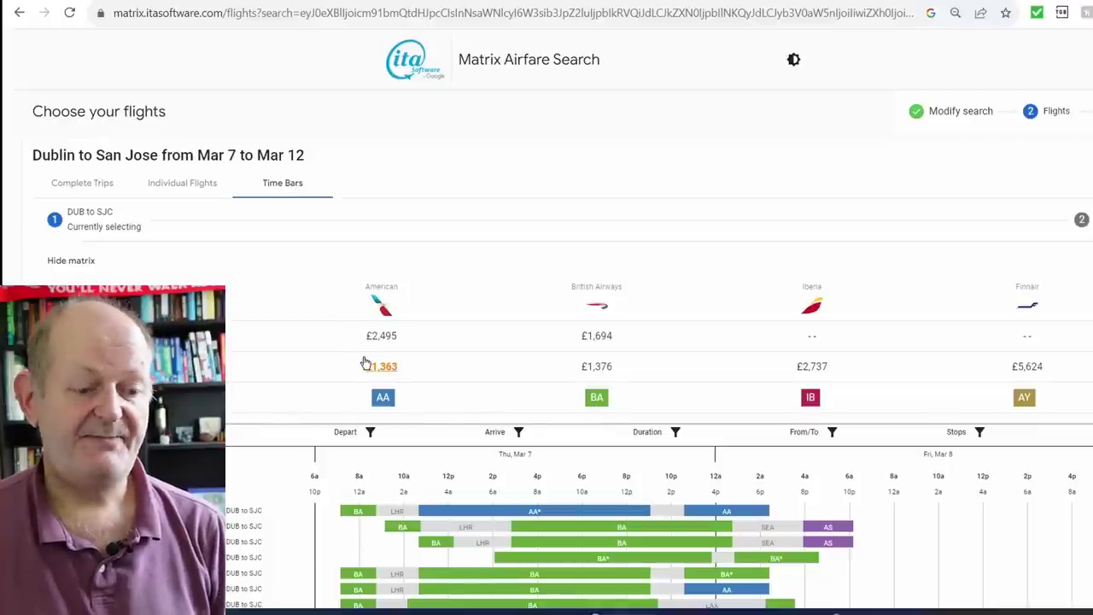
# Step: Rerun the search with outbound routing code 'x x x x' for 4-stop options
pyautogui.click(949, 111)
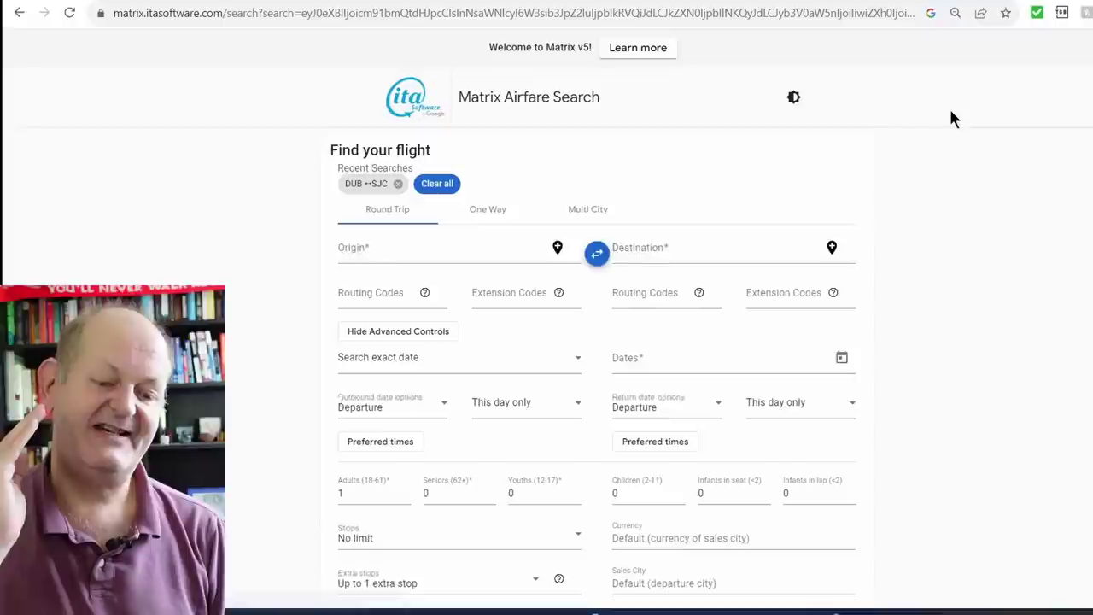
pyautogui.click(354, 303)
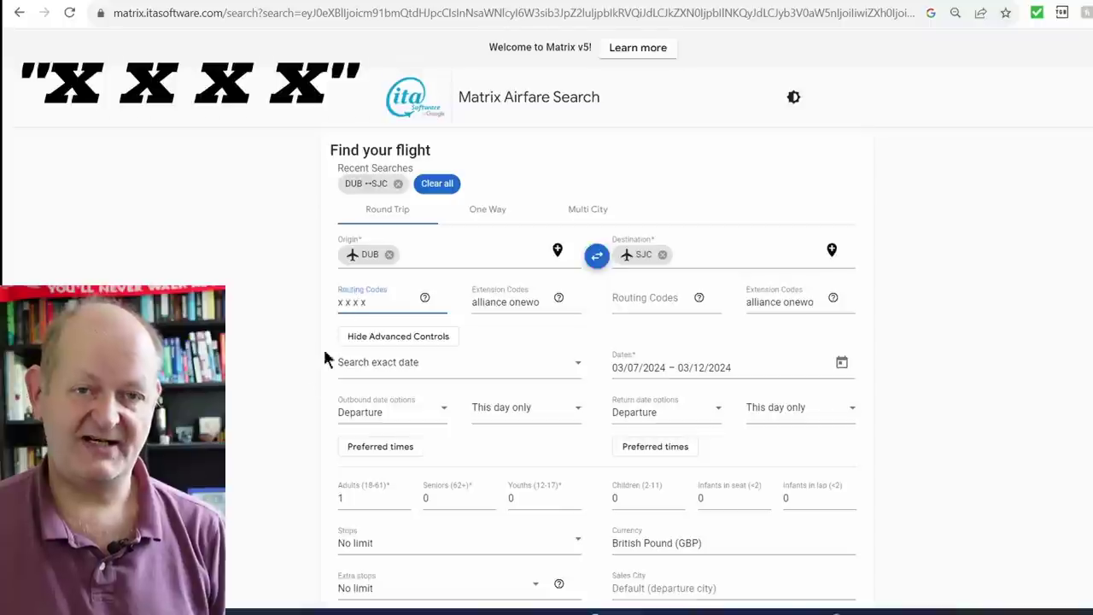
pyautogui.scroll(-3, 464, 442)
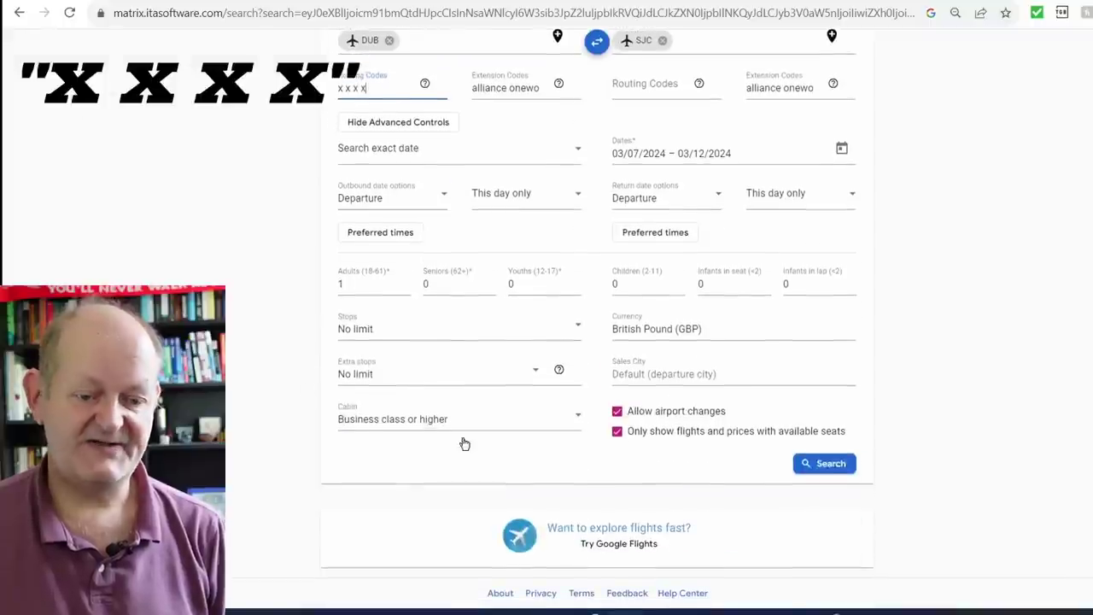
pyautogui.click(831, 464)
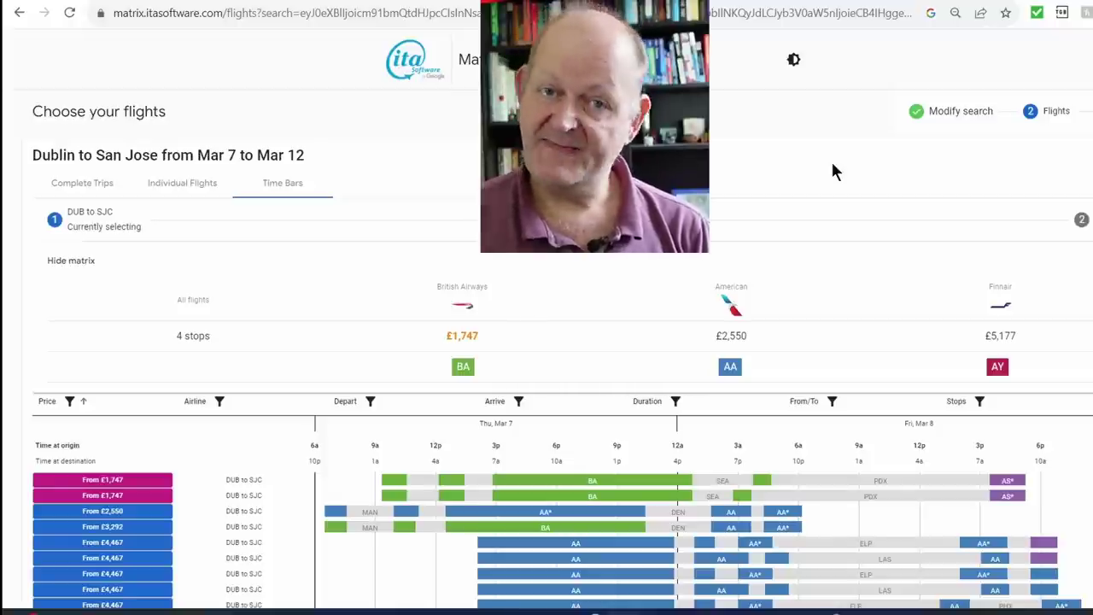
# Step: Trim the outbound routing code to 'x x x' and rerun the search
pyautogui.click(949, 116)
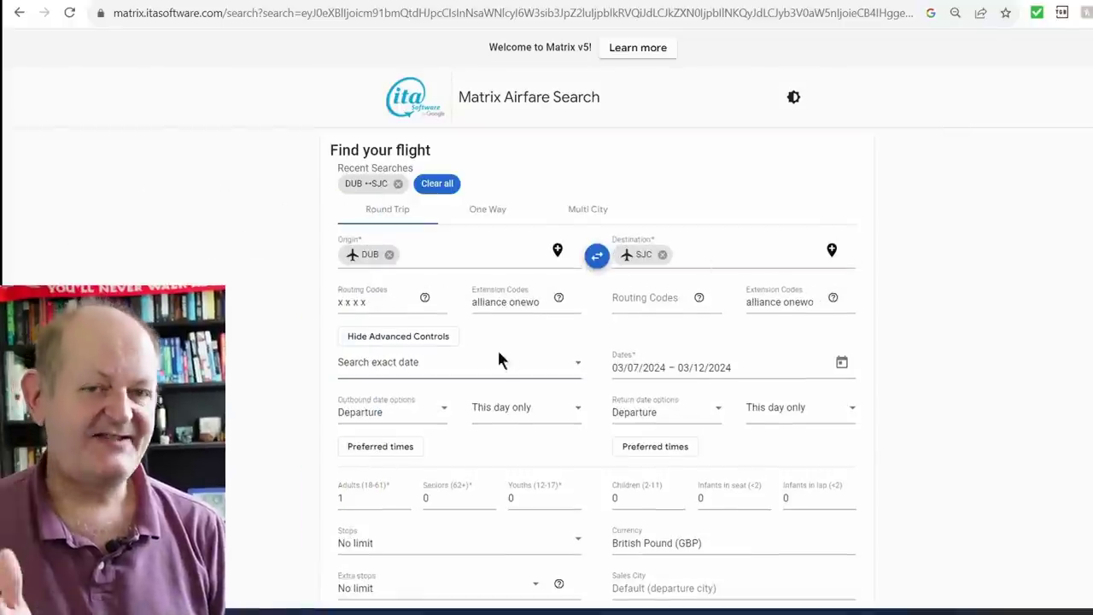
pyautogui.click(384, 303)
pyautogui.press('BackSpace')
pyautogui.press('BackSpace')
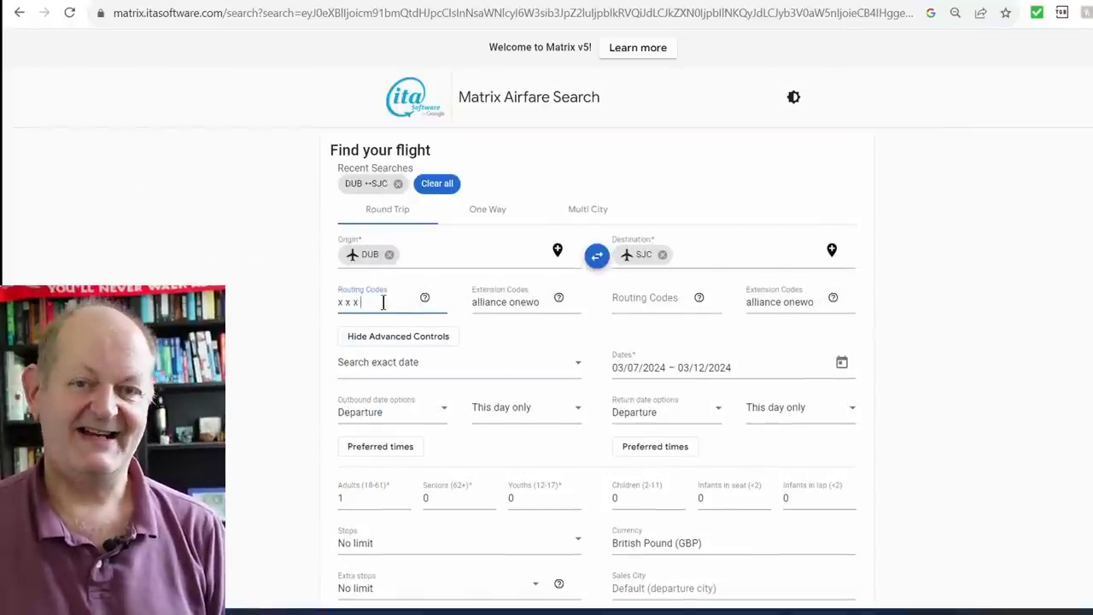
pyautogui.scroll(-2, 955, 378)
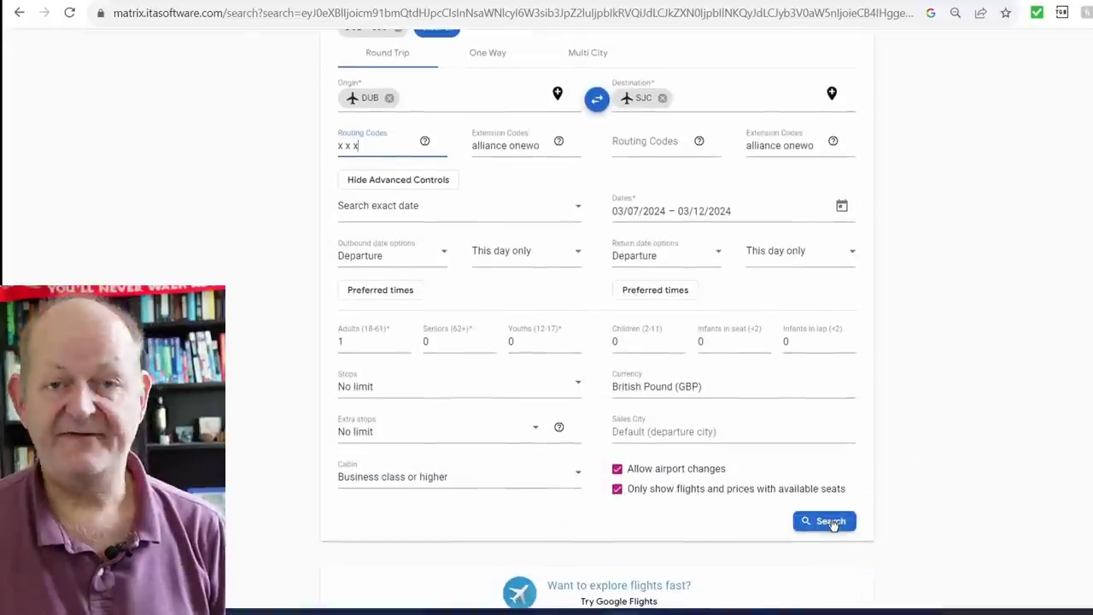
pyautogui.click(831, 522)
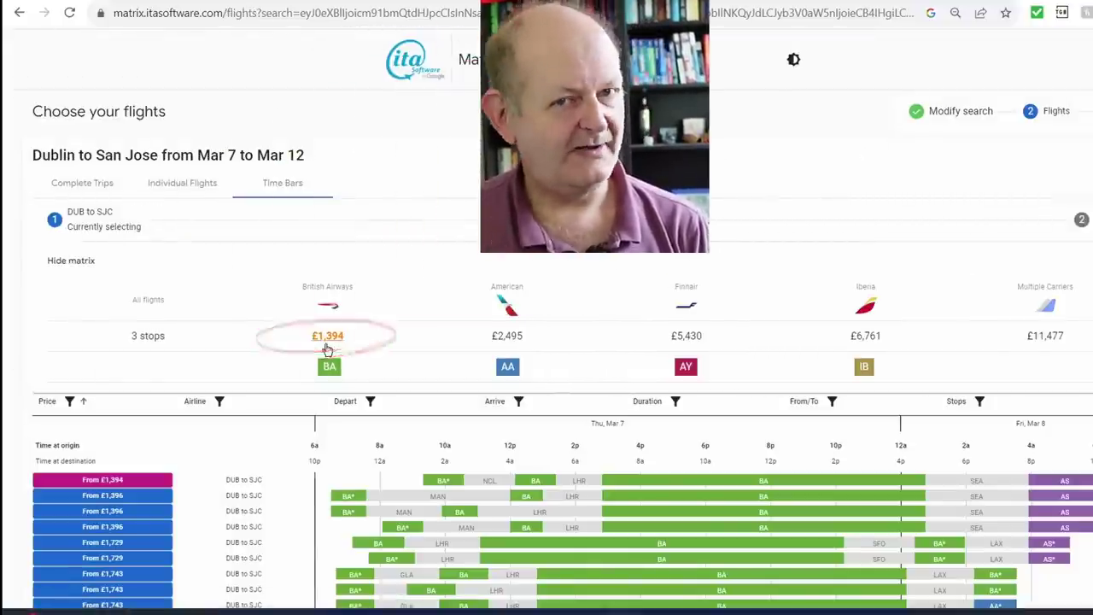
# Step: Inspect the layovers of the 3-stop fares, British Airways from £1,394, in the time bars
pyautogui.moveTo(488, 489)
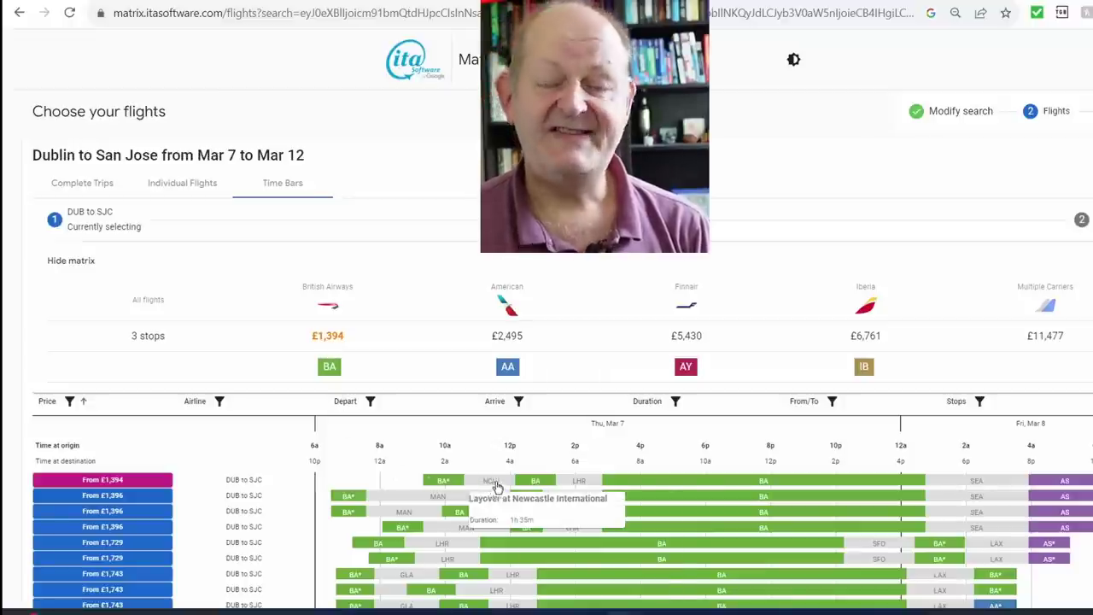
pyautogui.moveTo(579, 485)
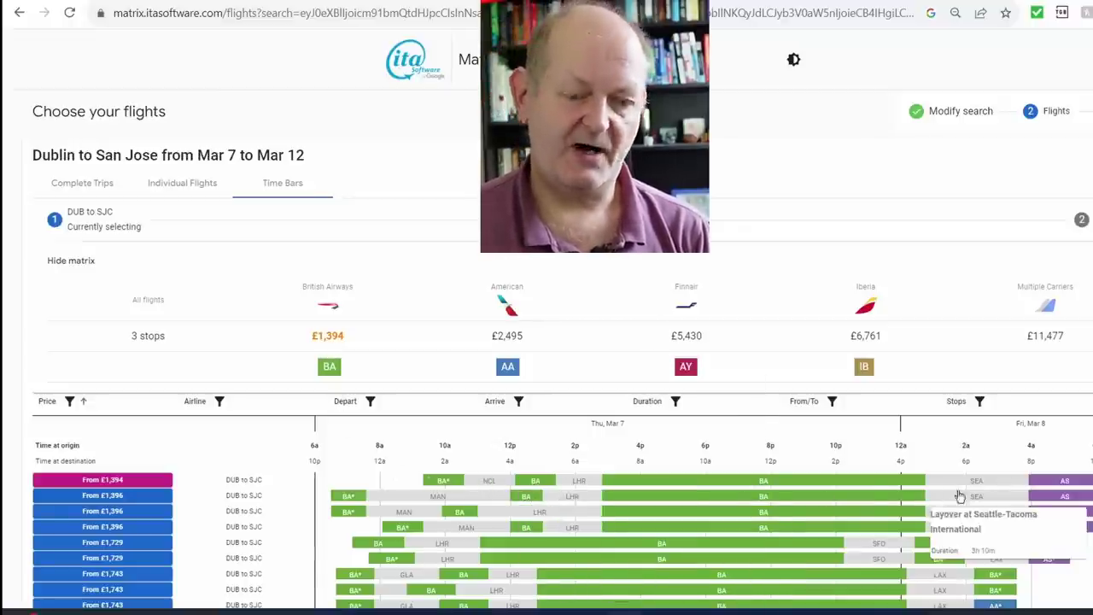
pyautogui.moveTo(466, 530)
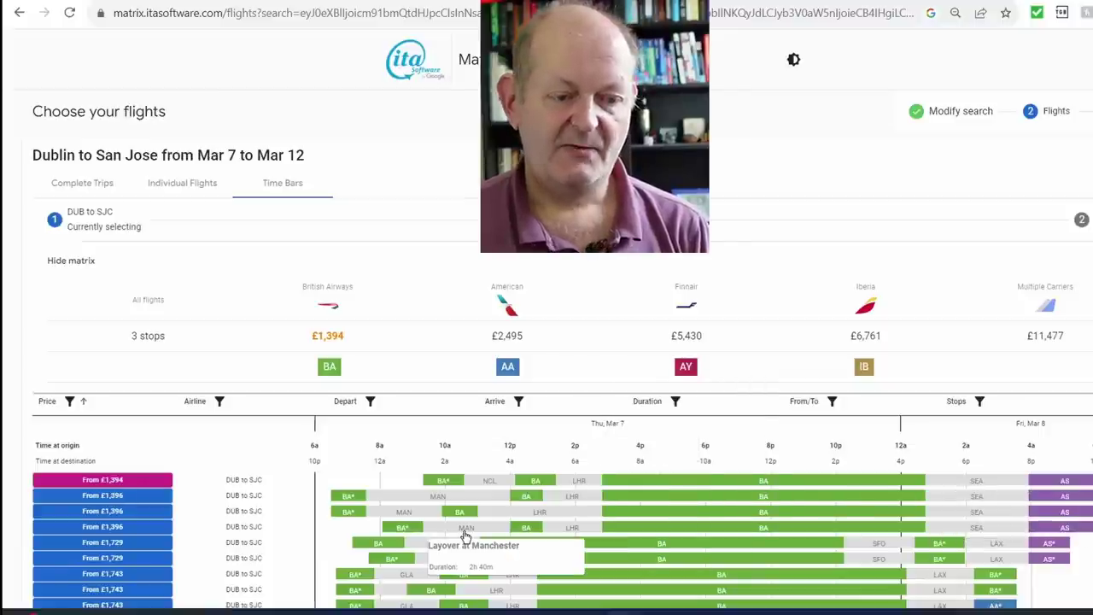
pyautogui.scroll(-1, 430, 545)
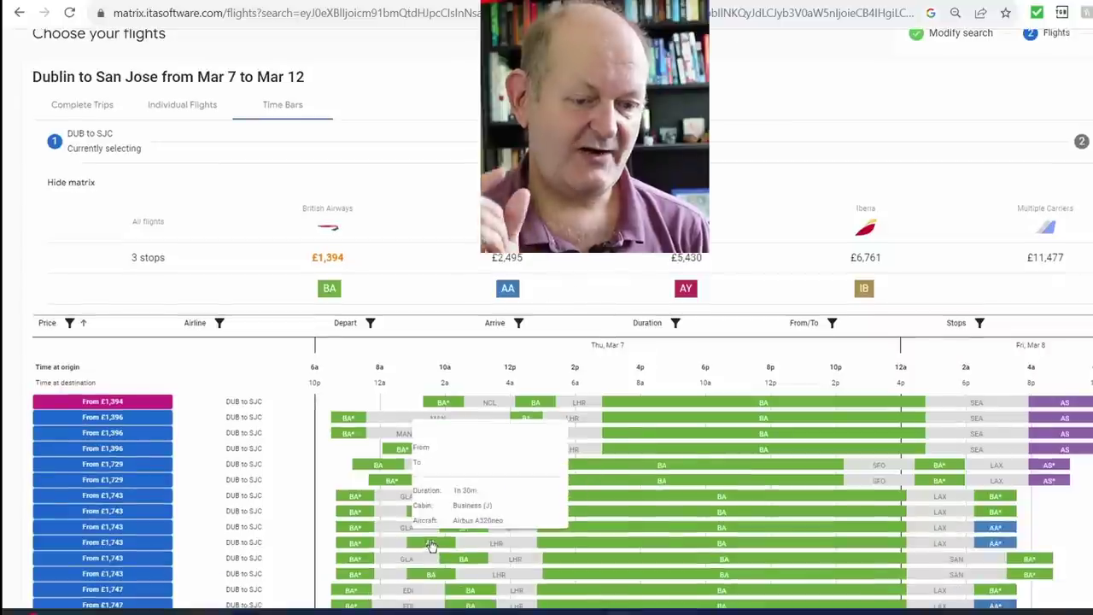
pyautogui.moveTo(398, 434)
pyautogui.moveTo(538, 434)
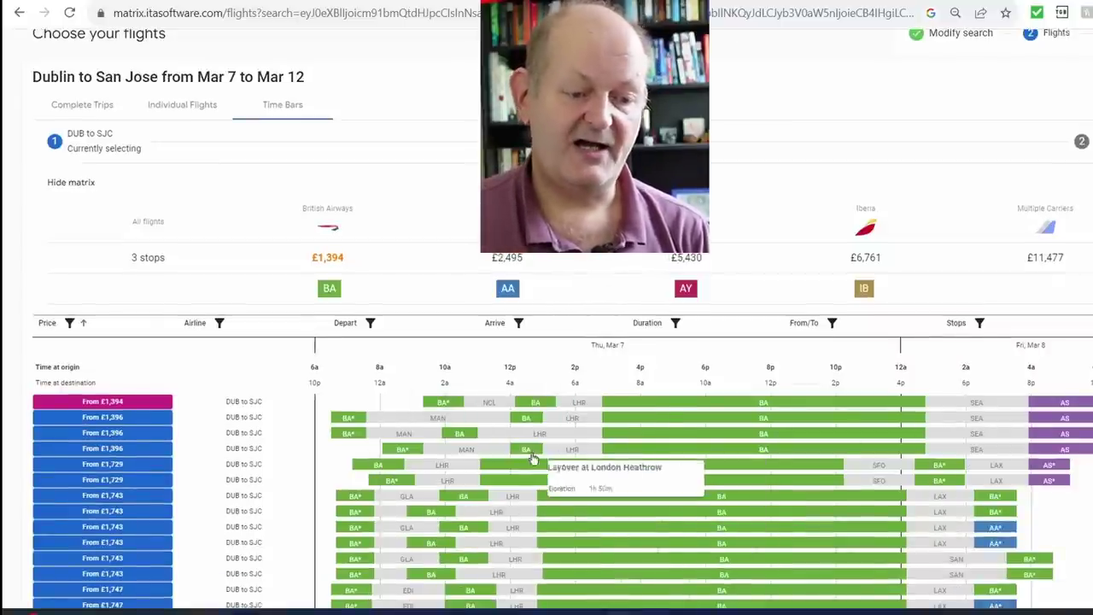
pyautogui.moveTo(451, 451)
pyautogui.moveTo(579, 451)
pyautogui.moveTo(991, 454)
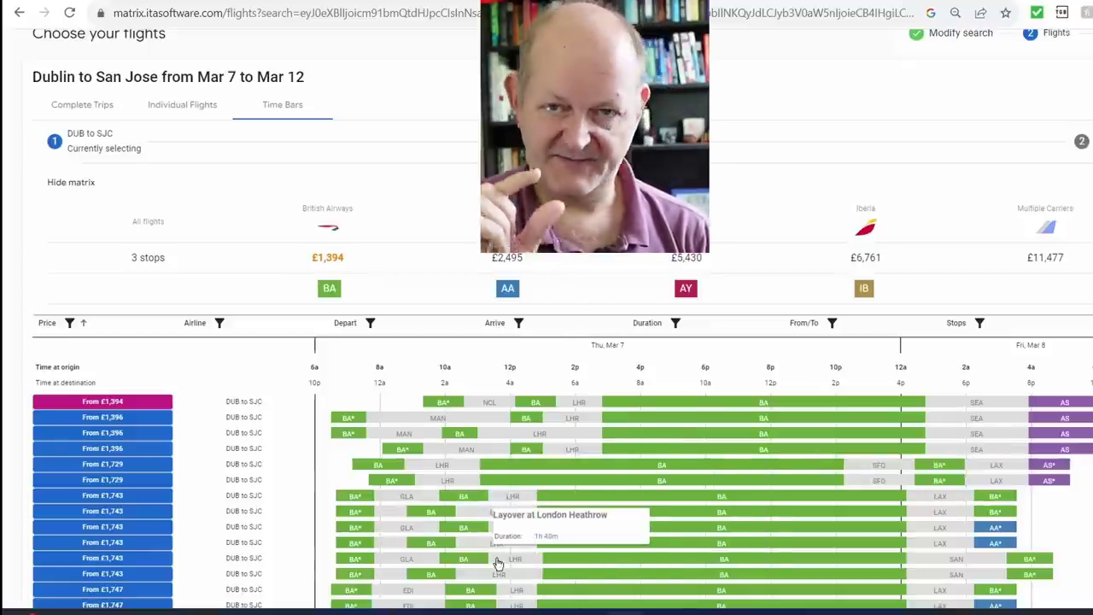
pyautogui.scroll(-1, 499, 551)
pyautogui.scroll(-1, 497, 564)
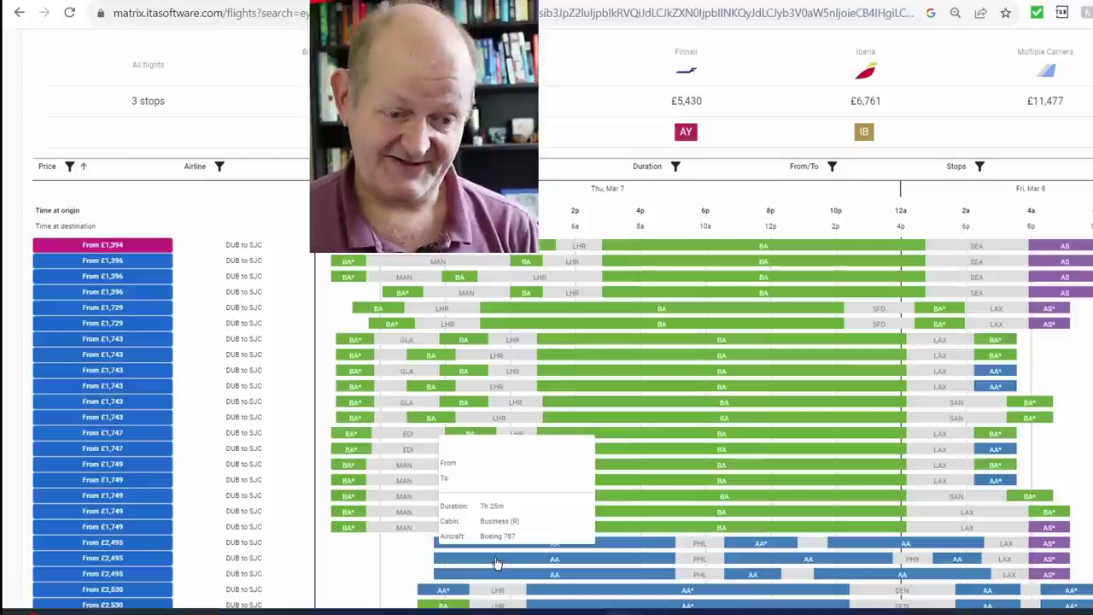
pyautogui.scroll(3, 836, 187)
# Step: Change the outbound routing to 'lhr x x' and rerun, with the cheapest fare now £1,376
pyautogui.click(959, 111)
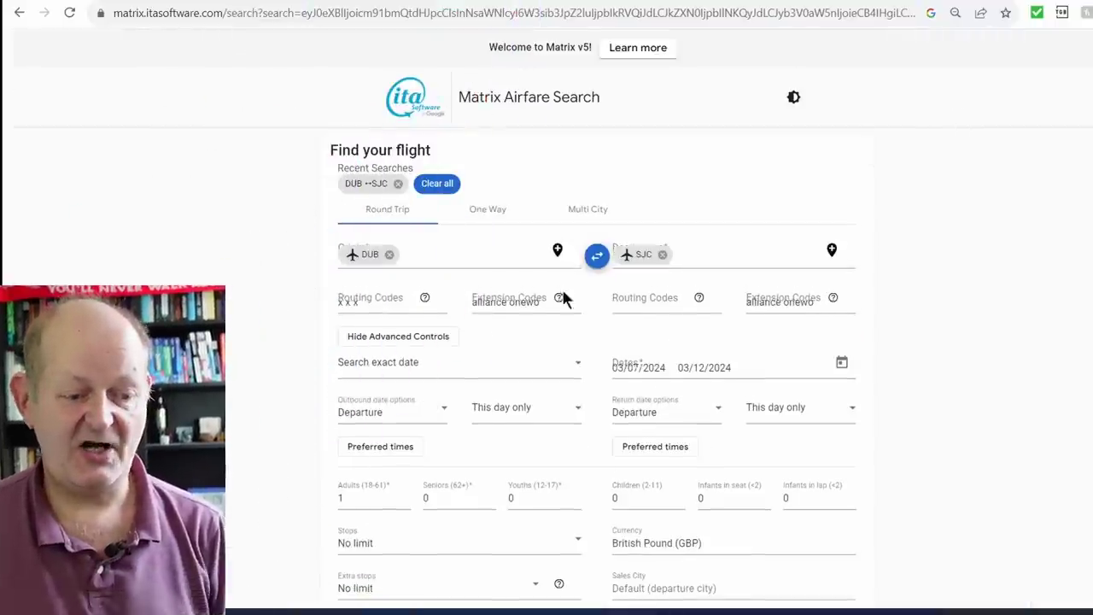
pyautogui.click(345, 302)
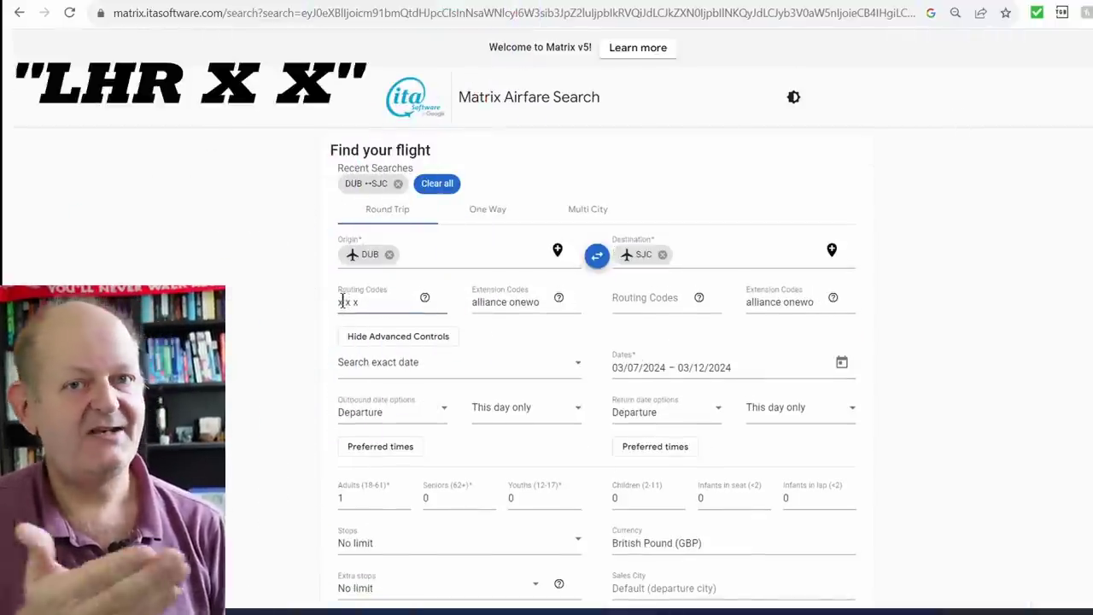
pyautogui.press('Delete')
pyautogui.write('lhr')
pyautogui.scroll(-1, 293, 350)
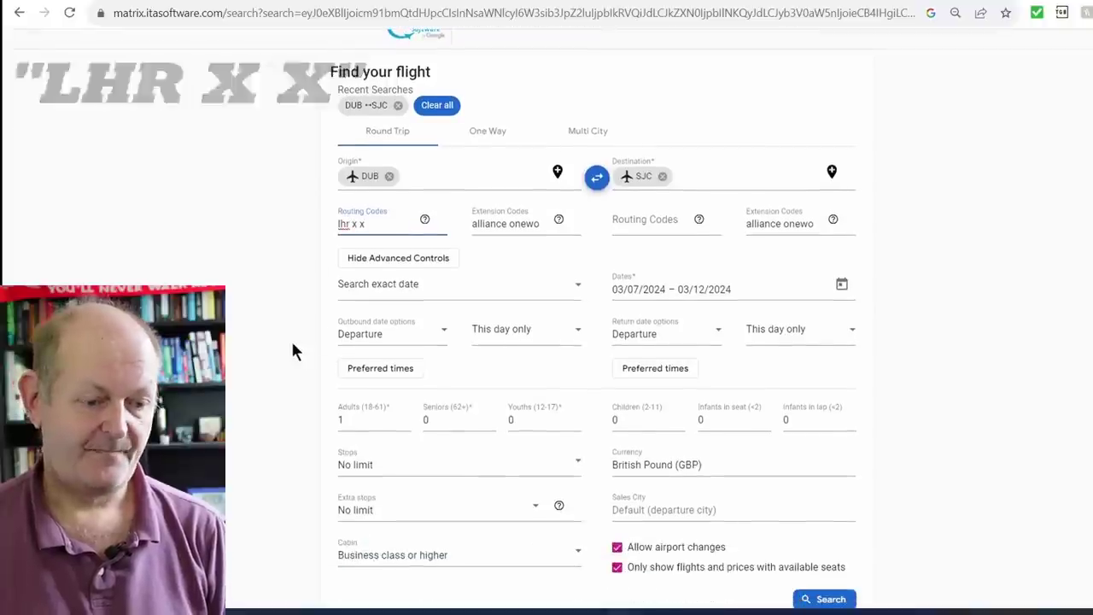
pyautogui.click(825, 599)
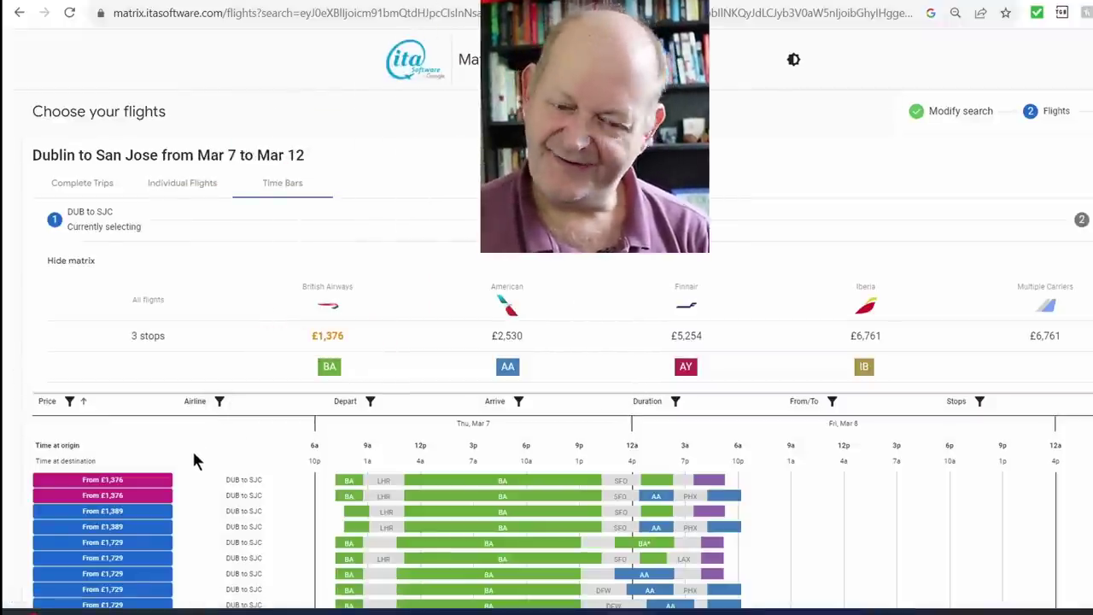
pyautogui.scroll(-3, 190, 452)
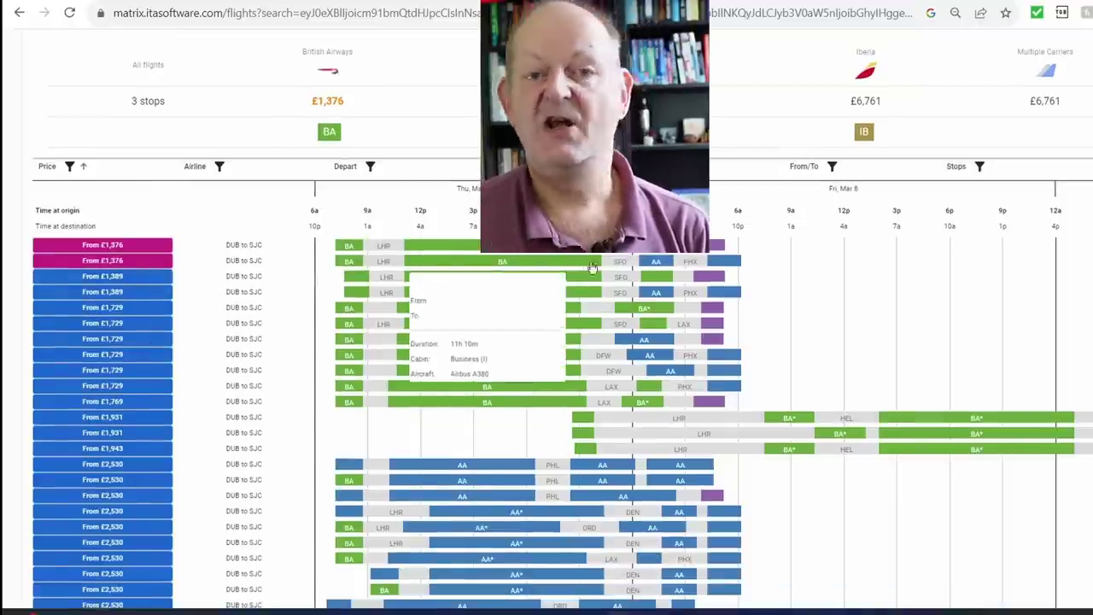
pyautogui.moveTo(640, 258)
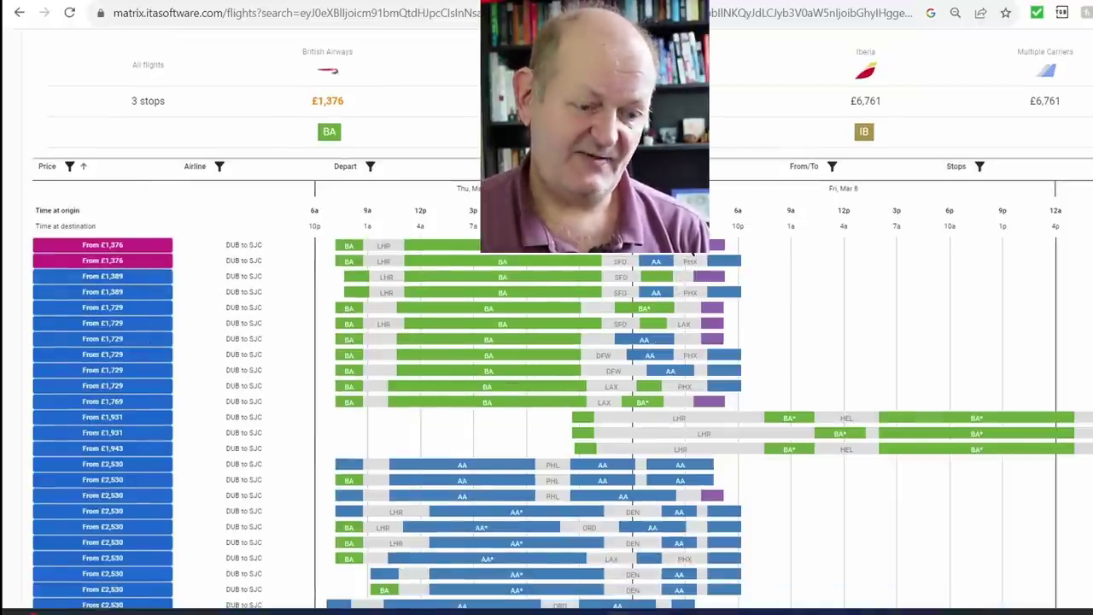
pyautogui.moveTo(683, 255)
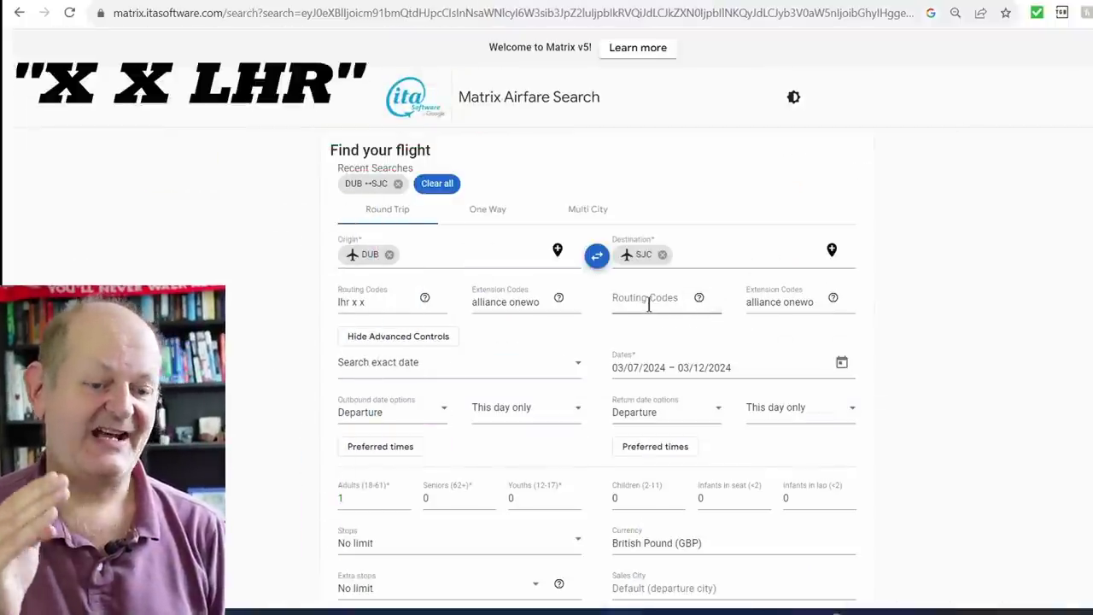
# Step: Add return routing code 'x x LHR' and rerun the search
pyautogui.click(672, 308)
pyautogui.write('x x LHR')
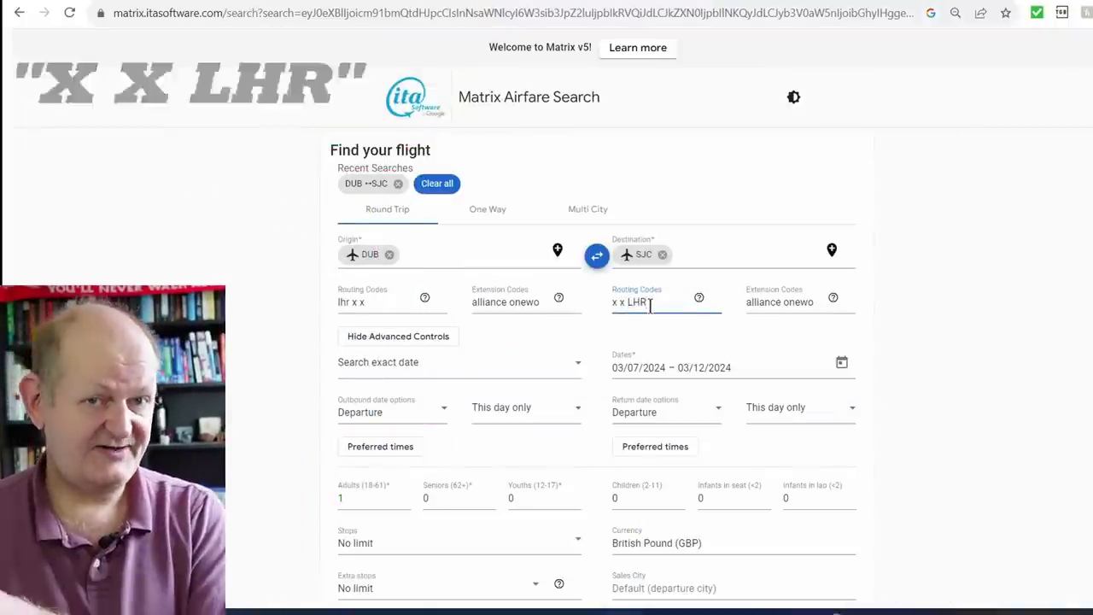
pyautogui.scroll(-3, 994, 313)
pyautogui.click(810, 468)
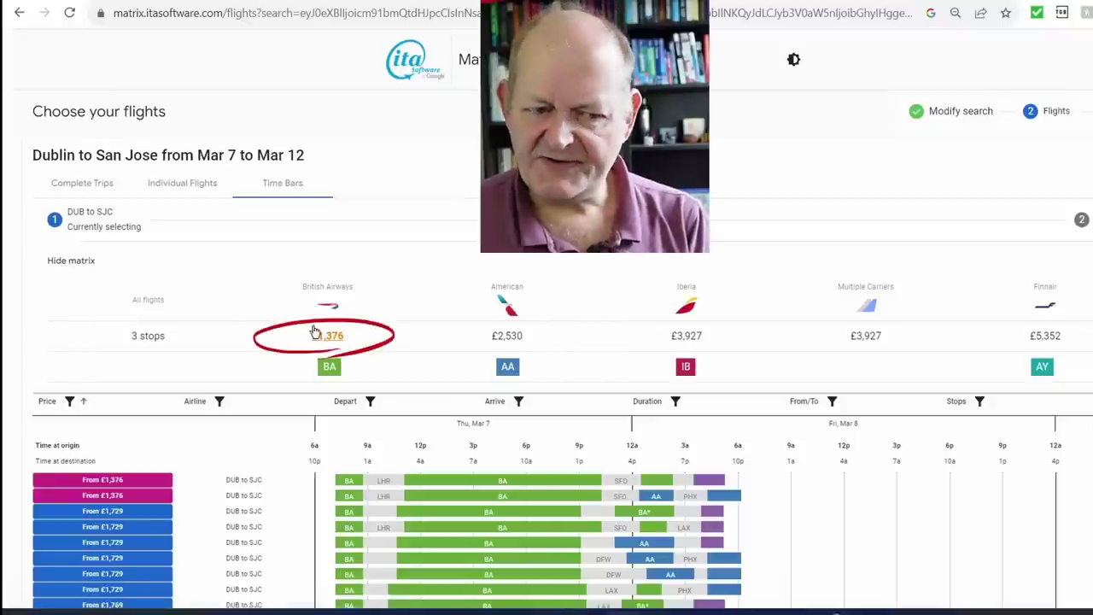
# Step: Choose the £1,376 outbound fare and compare the return options' layovers
pyautogui.moveTo(690, 486)
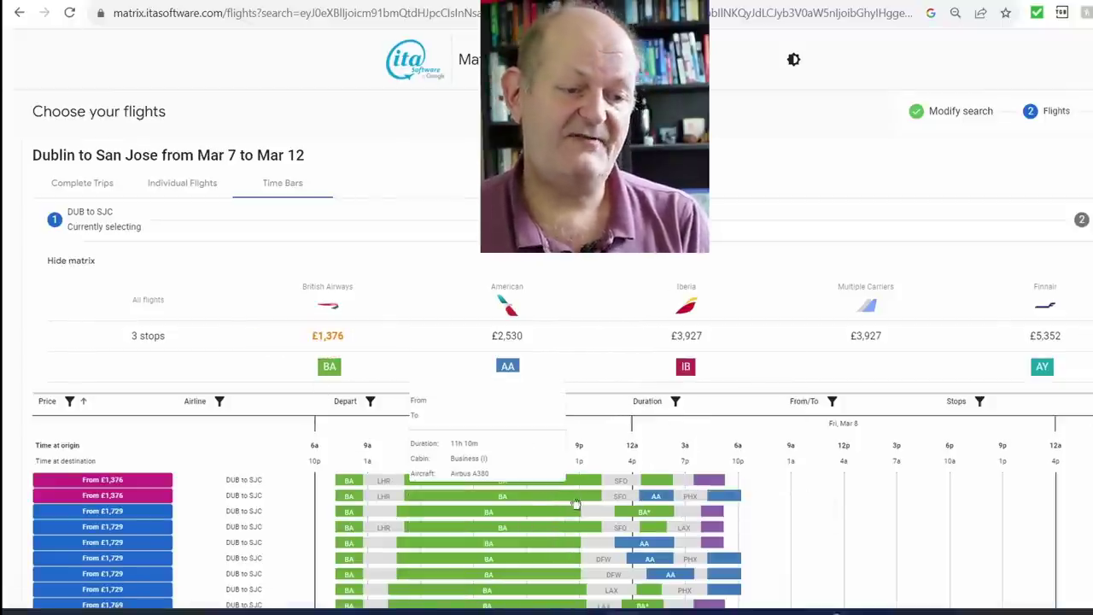
pyautogui.click(141, 484)
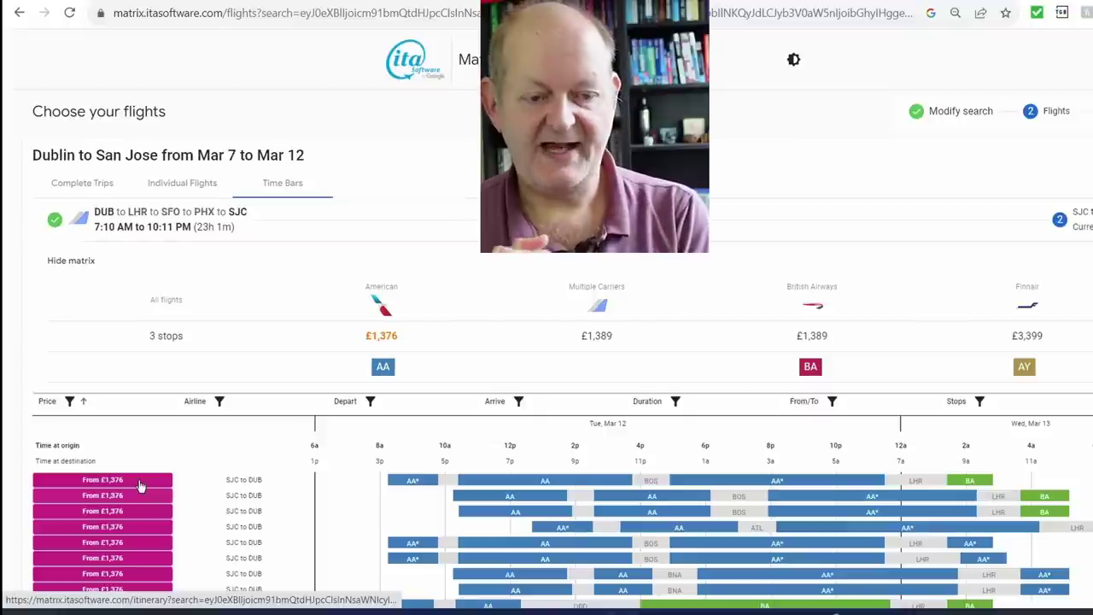
pyautogui.moveTo(656, 488)
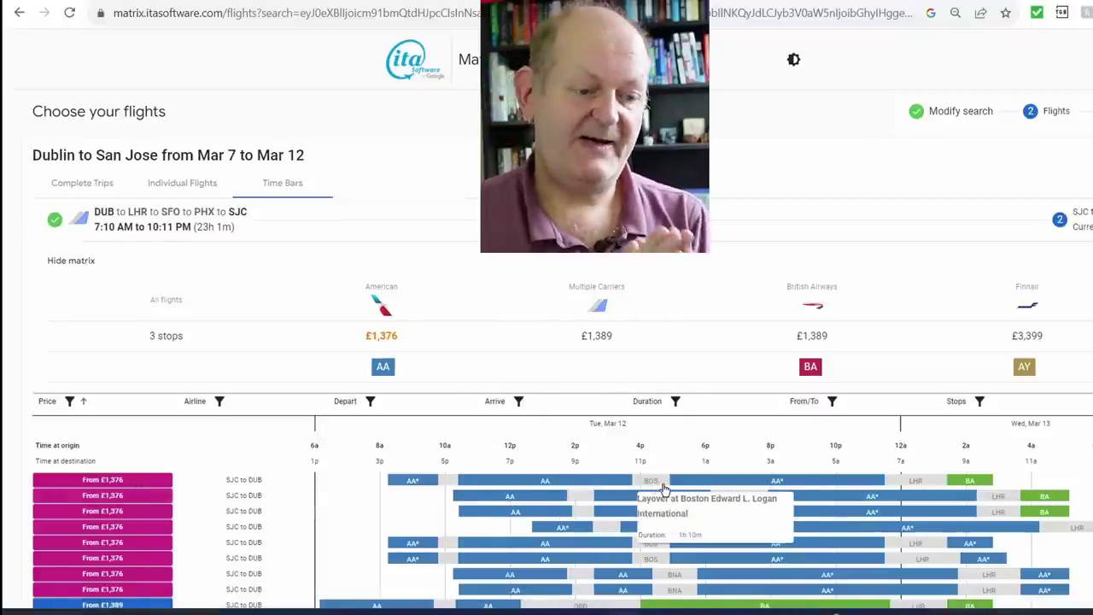
pyautogui.moveTo(453, 485)
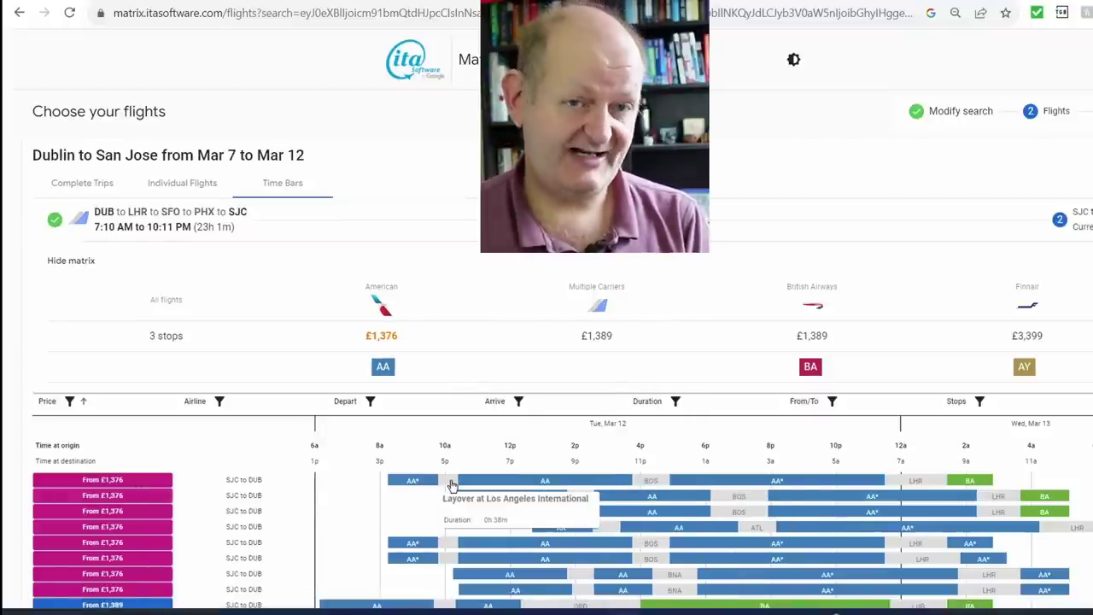
pyautogui.moveTo(736, 488)
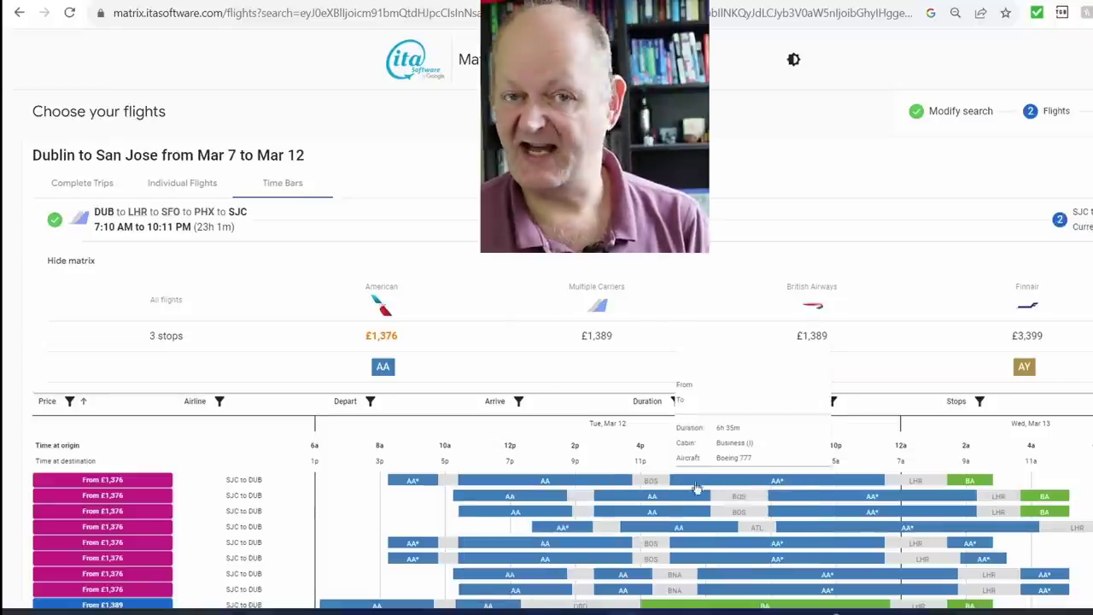
pyautogui.moveTo(912, 484)
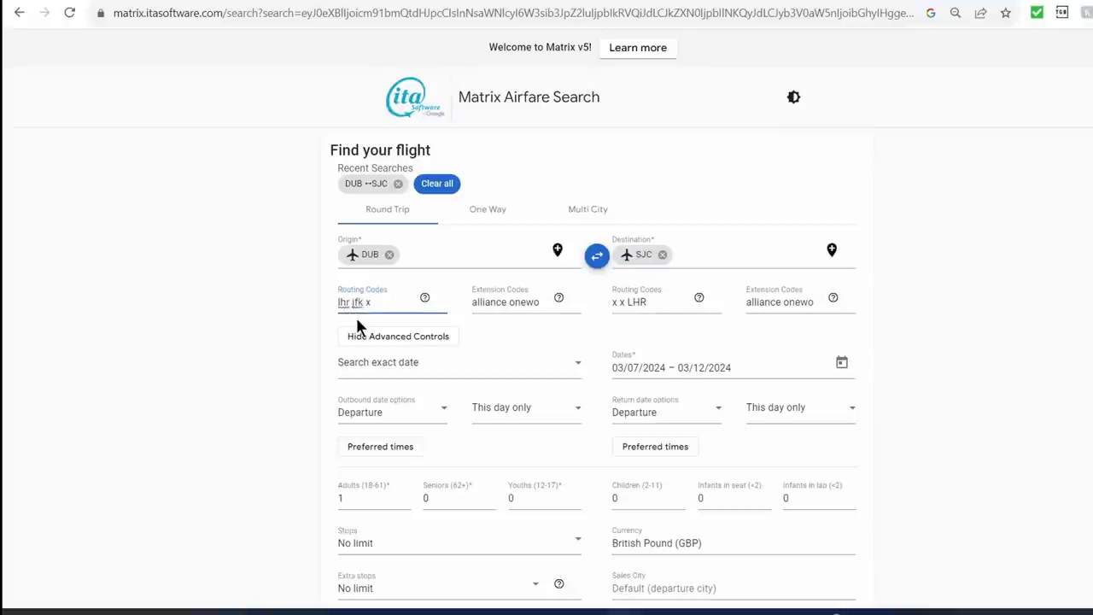
# Step: Change the return routing to 'x bos LHR' via Boston and rerun the search
pyautogui.click(624, 302)
pyautogui.press('BackSpace')
pyautogui.write('bos')
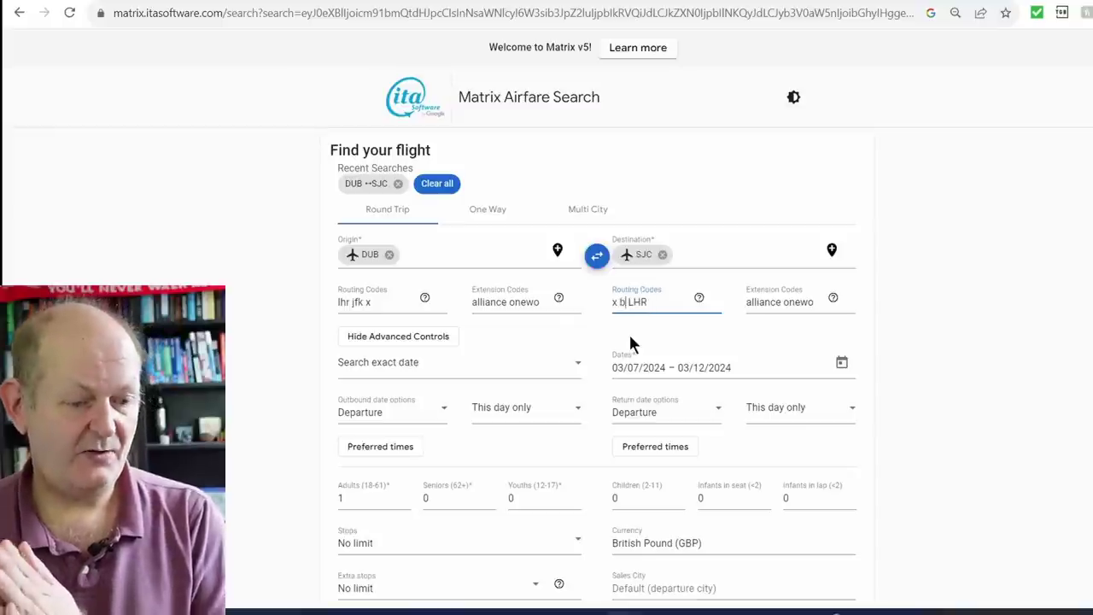
pyautogui.scroll(-2, 632, 341)
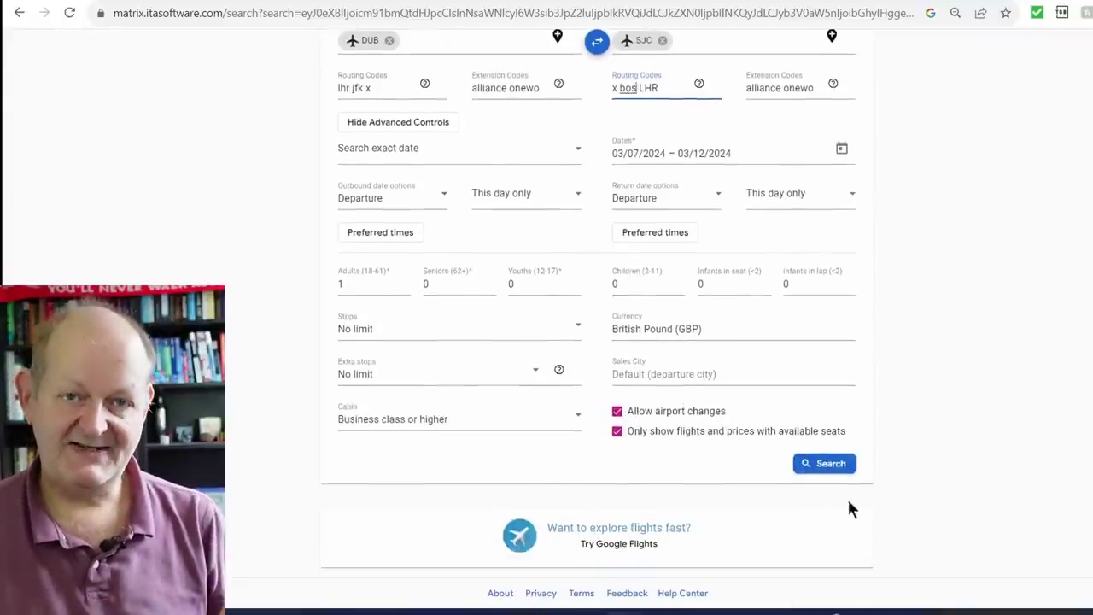
pyautogui.click(829, 462)
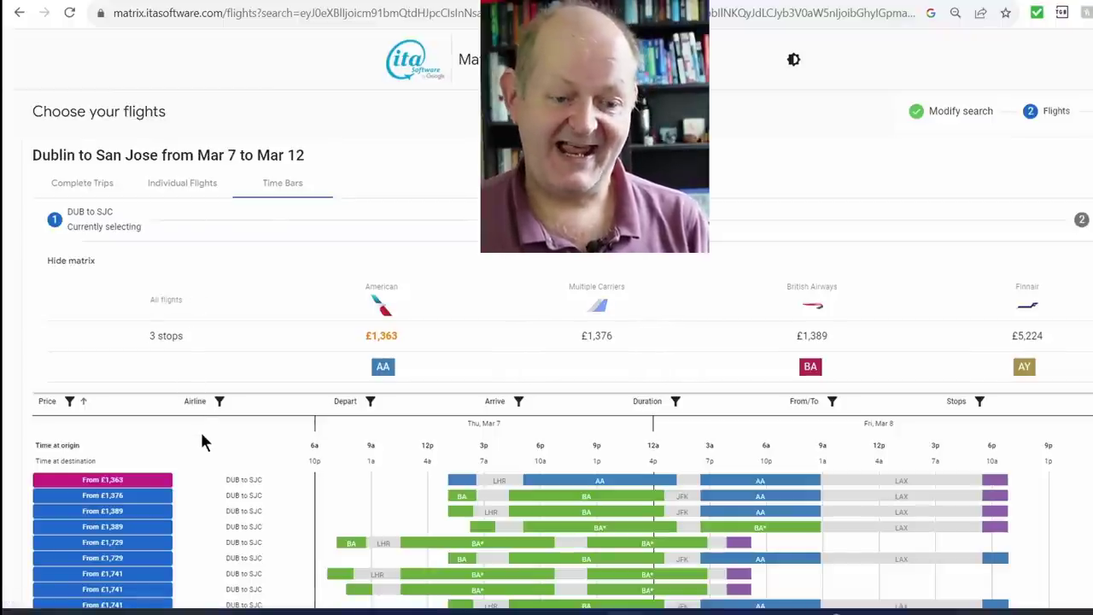
# Step: Select the £1,376 outbound via LHR, JFK and LAX and the £1,363 return to see itinerary details
pyautogui.moveTo(690, 483)
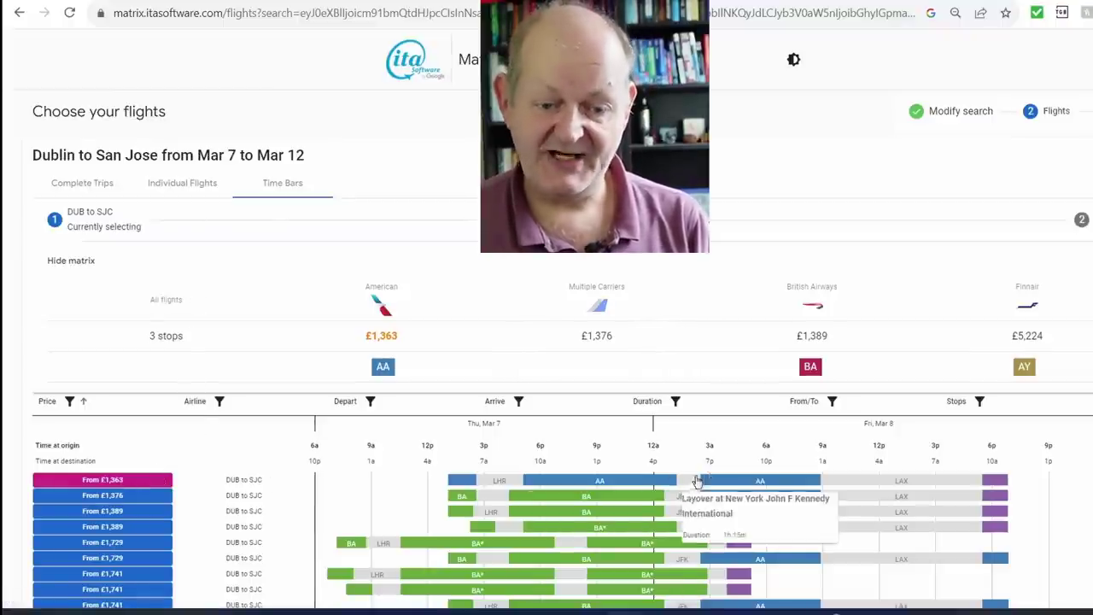
pyautogui.moveTo(909, 484)
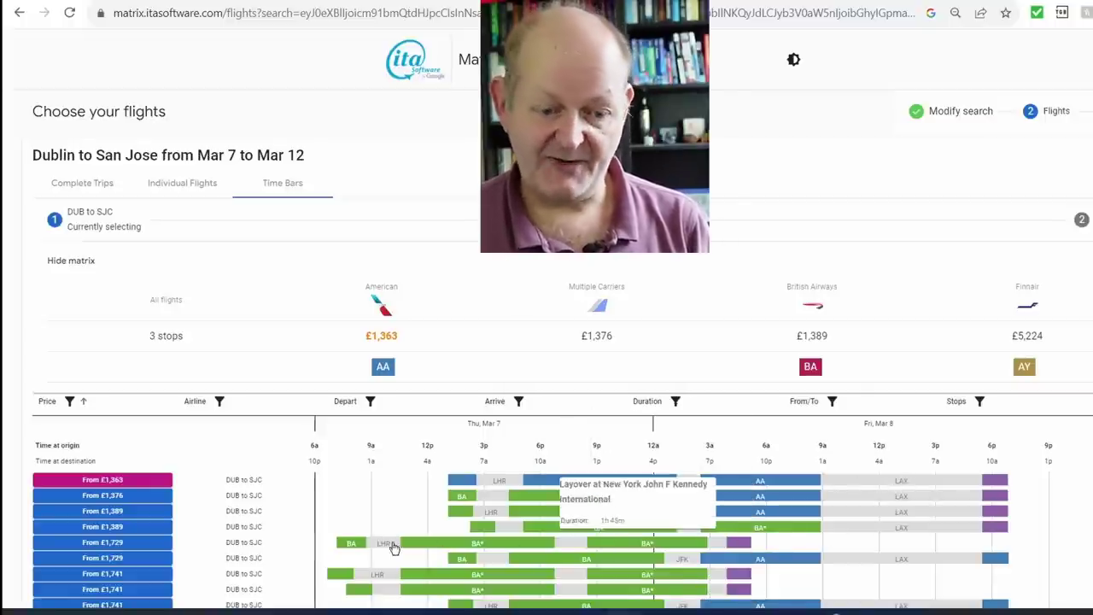
pyautogui.moveTo(371, 547)
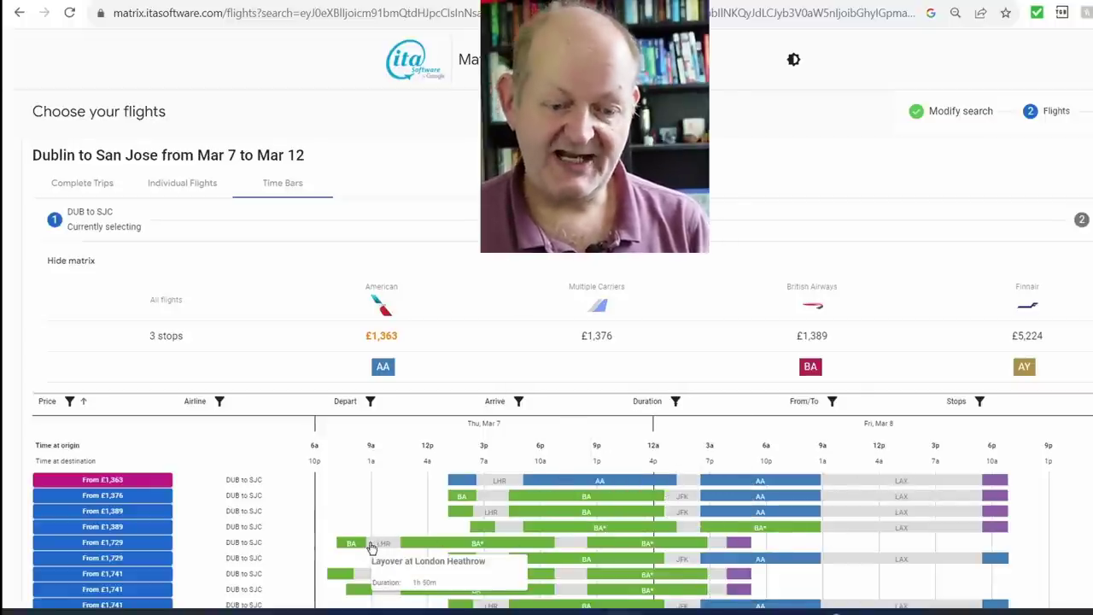
pyautogui.click(106, 499)
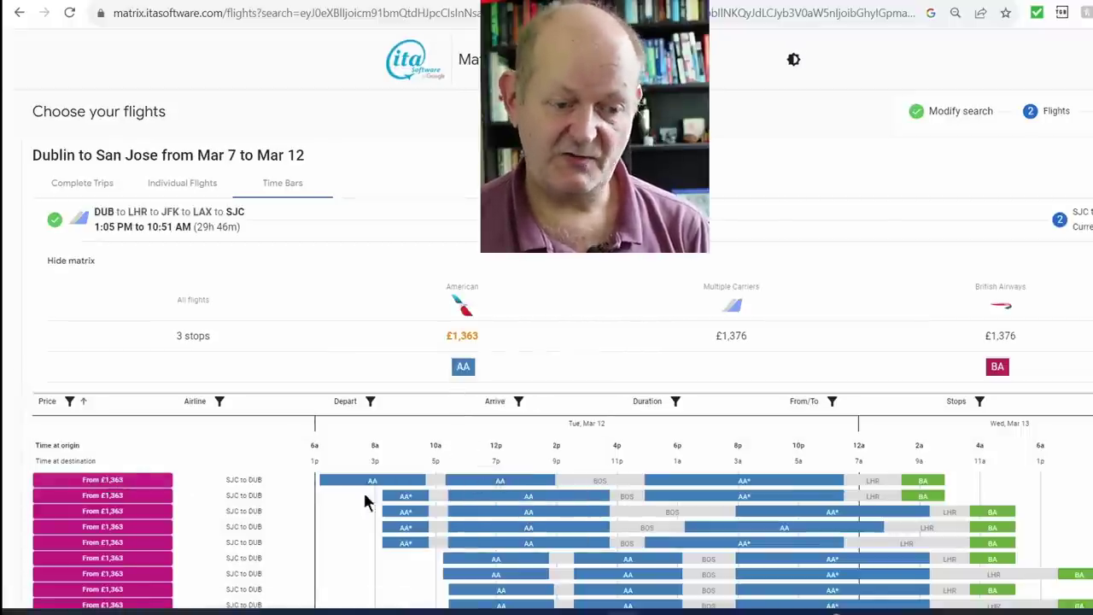
pyautogui.click(136, 483)
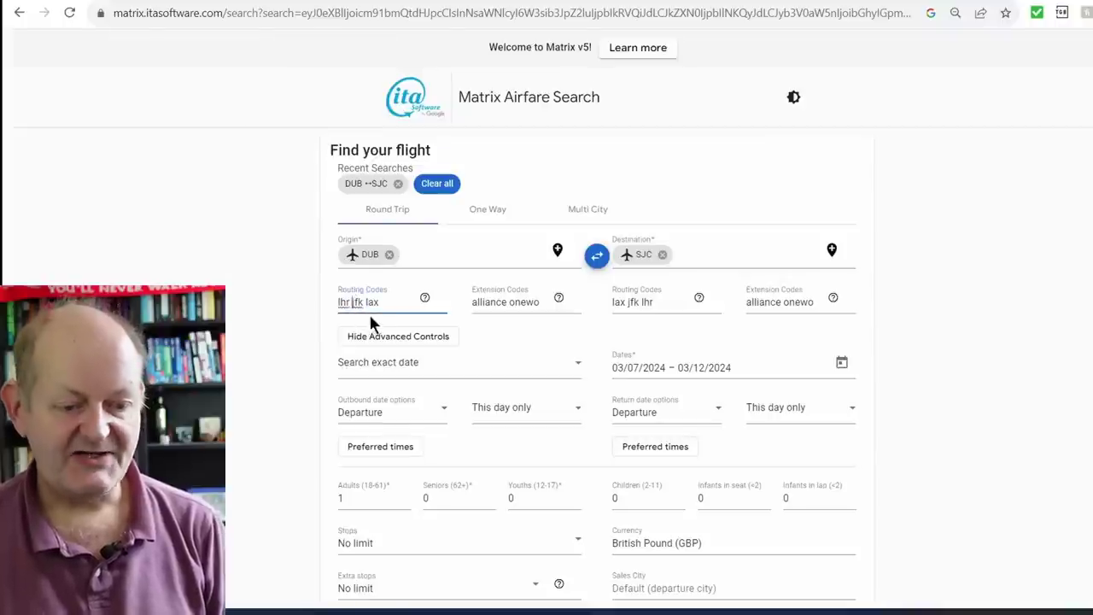
# Step: Search with mad, then hel, in the outbound routing codes; both return no flights
pyautogui.write('mad')
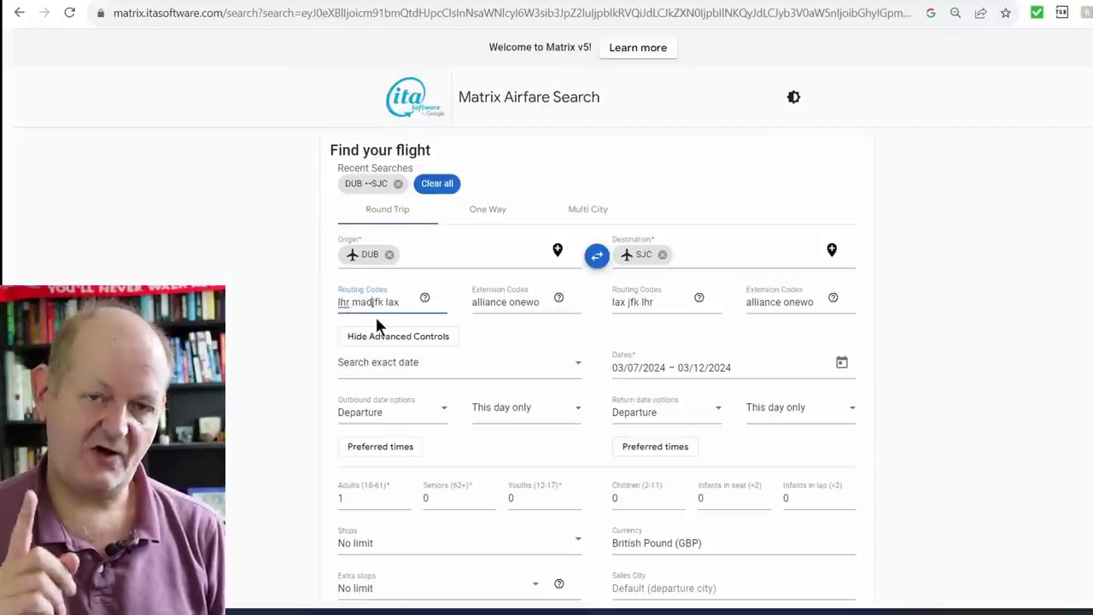
pyautogui.scroll(-3, 279, 380)
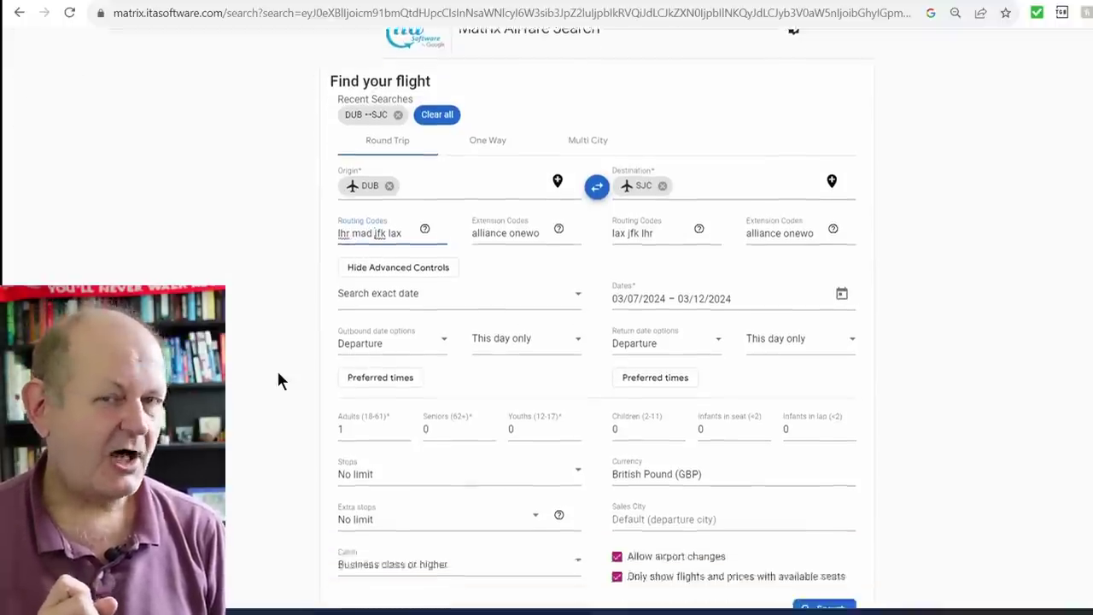
pyautogui.click(825, 520)
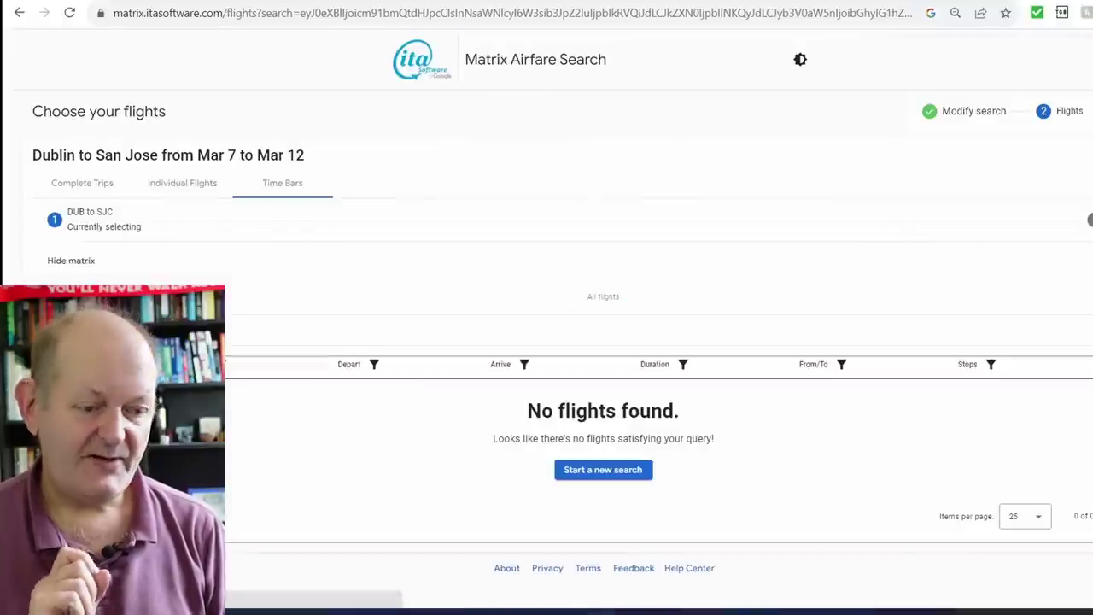
pyautogui.click(975, 113)
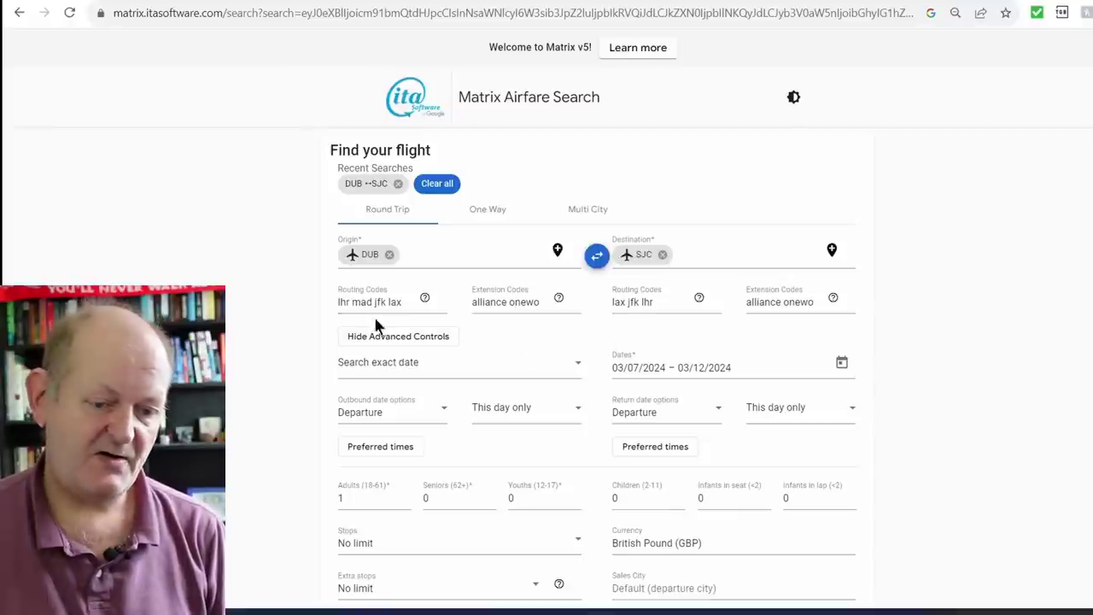
pyautogui.press('BackSpace')
pyautogui.press('BackSpace')
pyautogui.press('BackSpace')
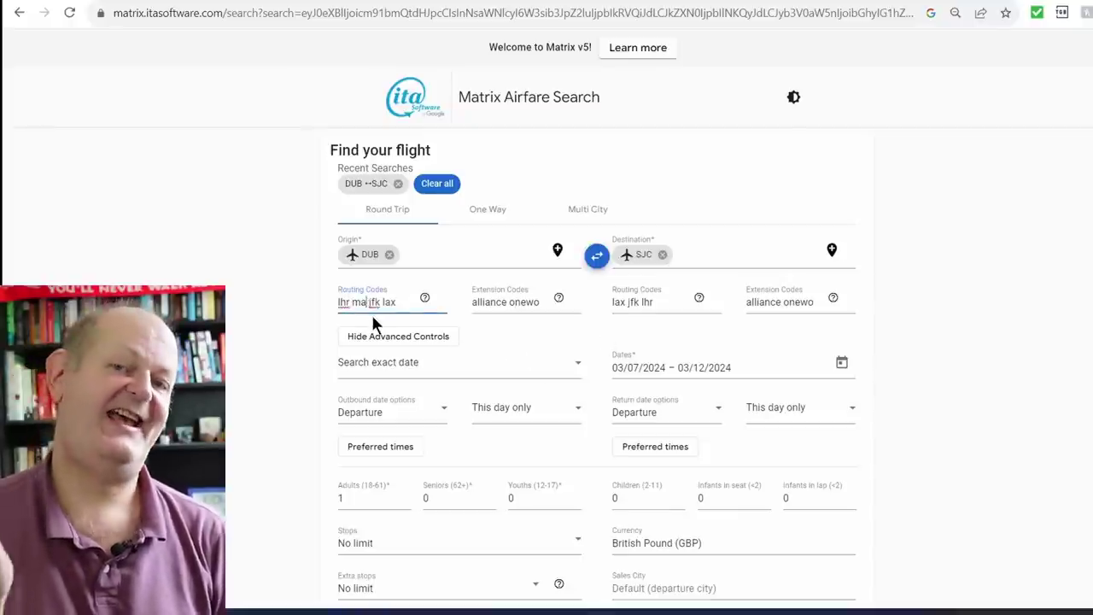
pyautogui.write('hel')
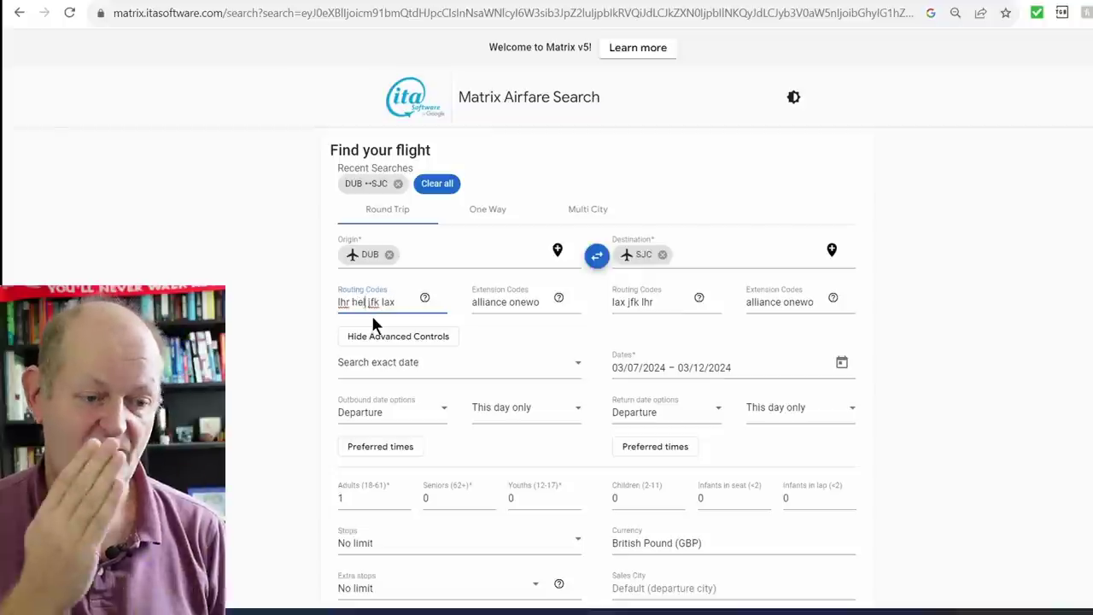
pyautogui.scroll(-2, 371, 313)
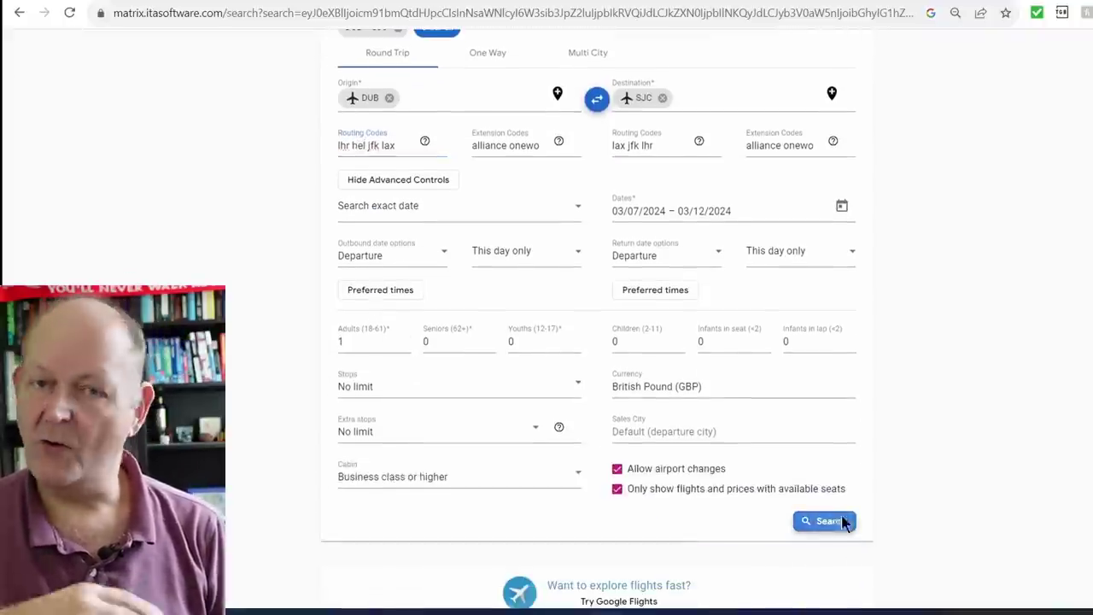
pyautogui.click(826, 521)
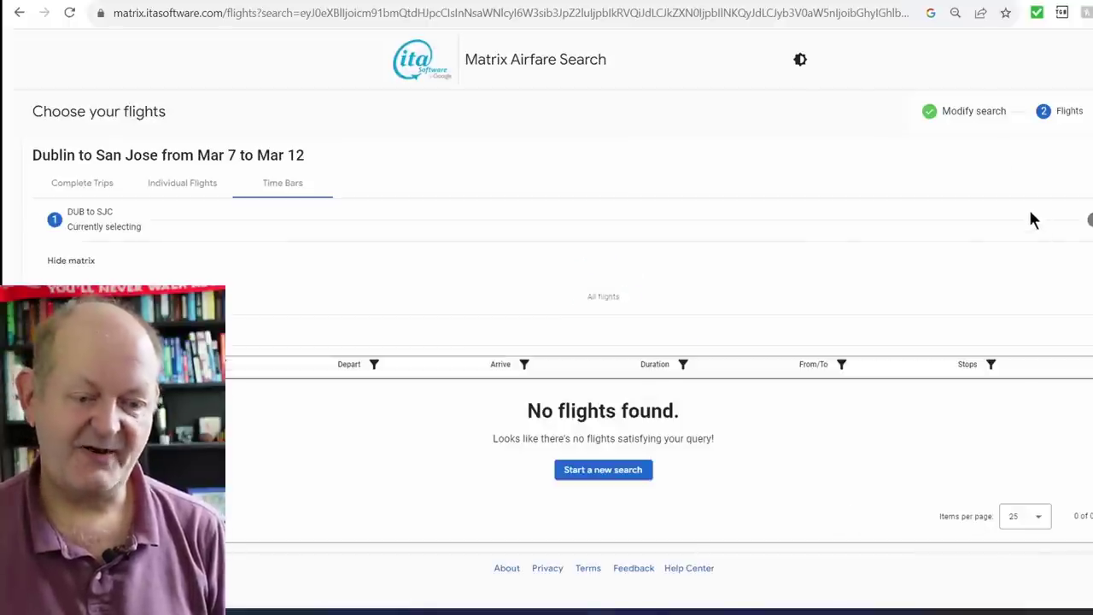
# Step: Replace the outbound routing code with man and search again, finding no flights
pyautogui.click(956, 113)
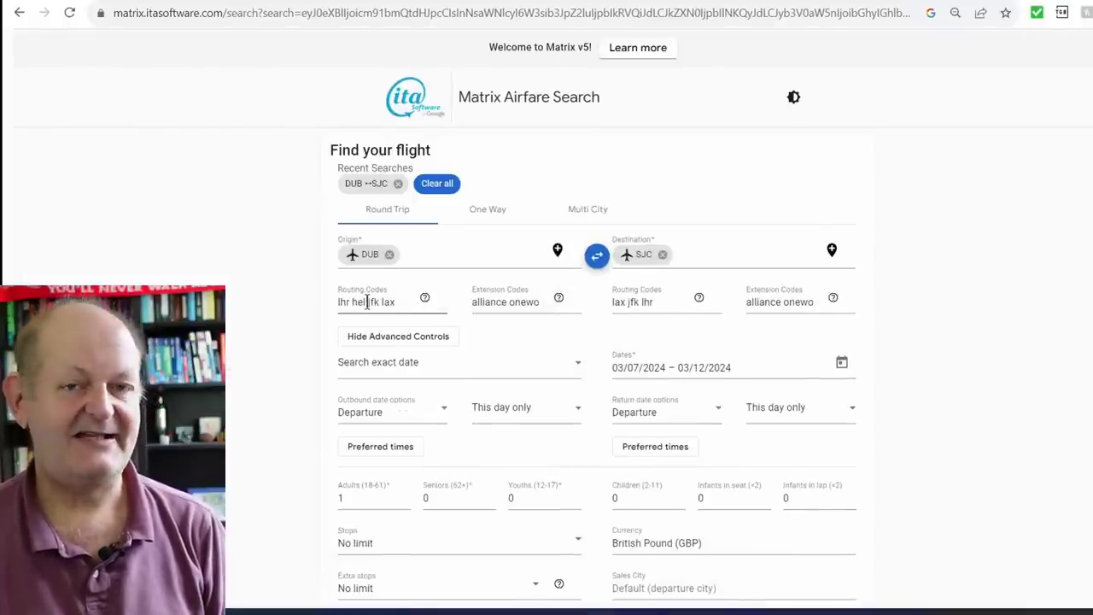
pyautogui.click(367, 301)
pyautogui.press('BackSpace')
pyautogui.press('BackSpace')
pyautogui.press('BackSpace')
pyautogui.press('BackSpace')
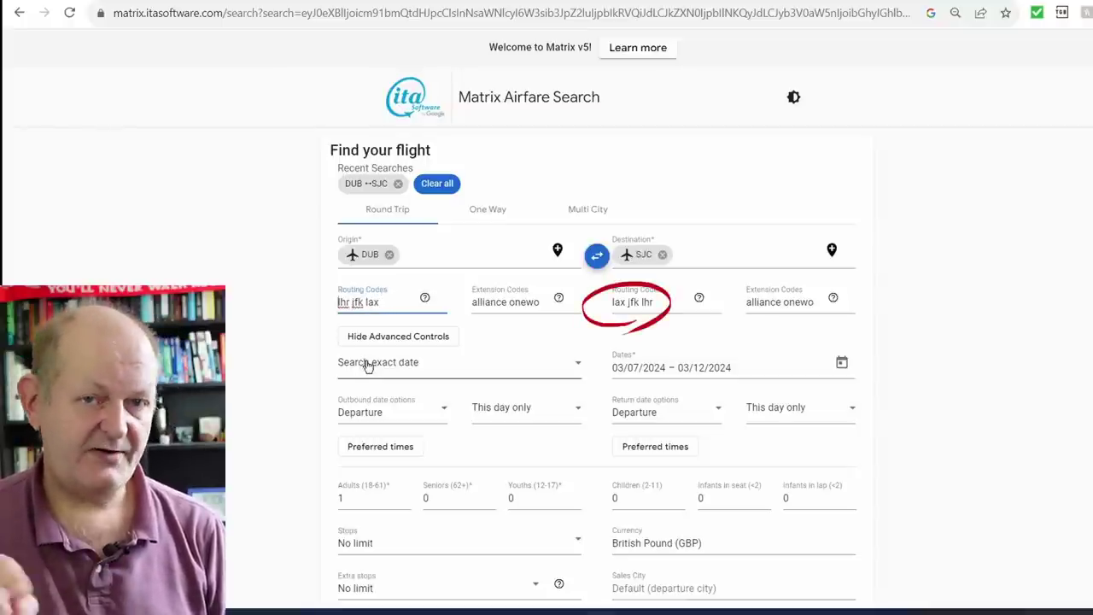
pyautogui.write('man')
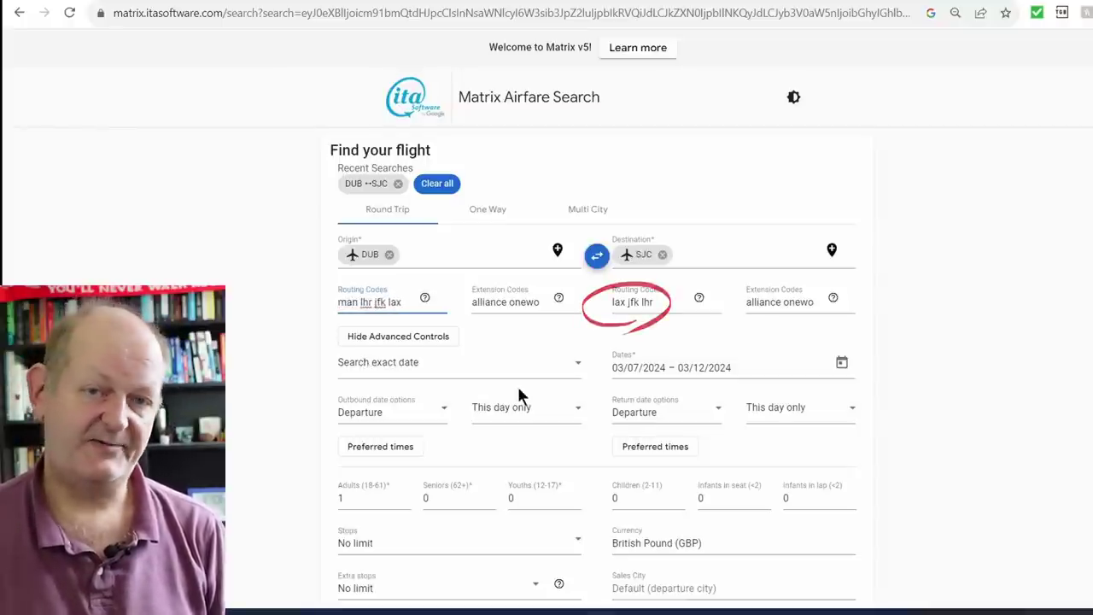
pyautogui.scroll(-2, 517, 384)
pyautogui.click(827, 521)
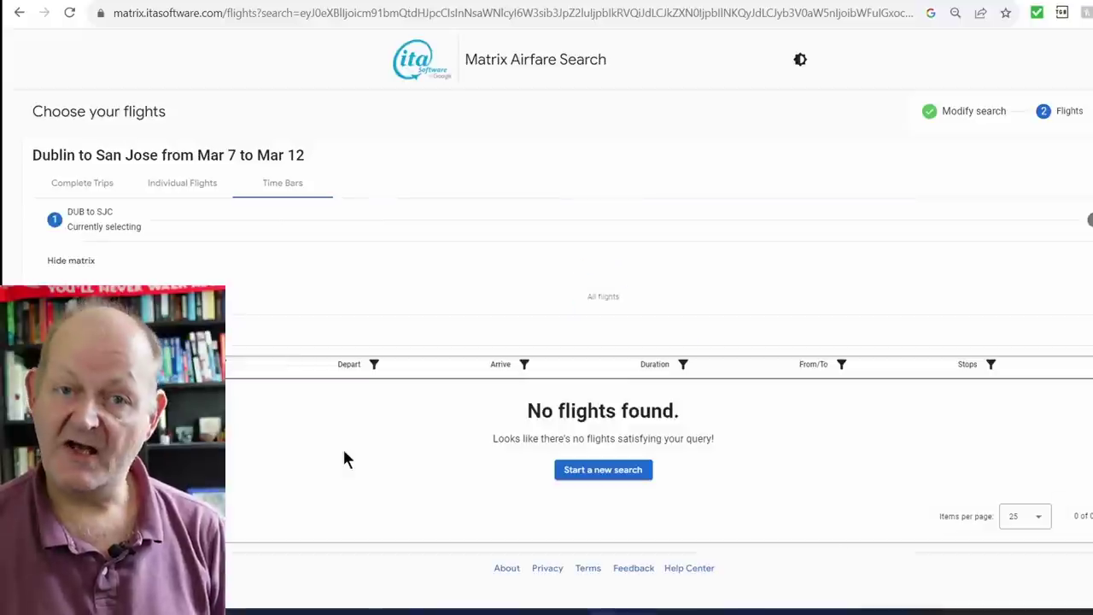
# Step: Move man from the outbound routing to the return routing before lhr and rerun the search
pyautogui.click(947, 112)
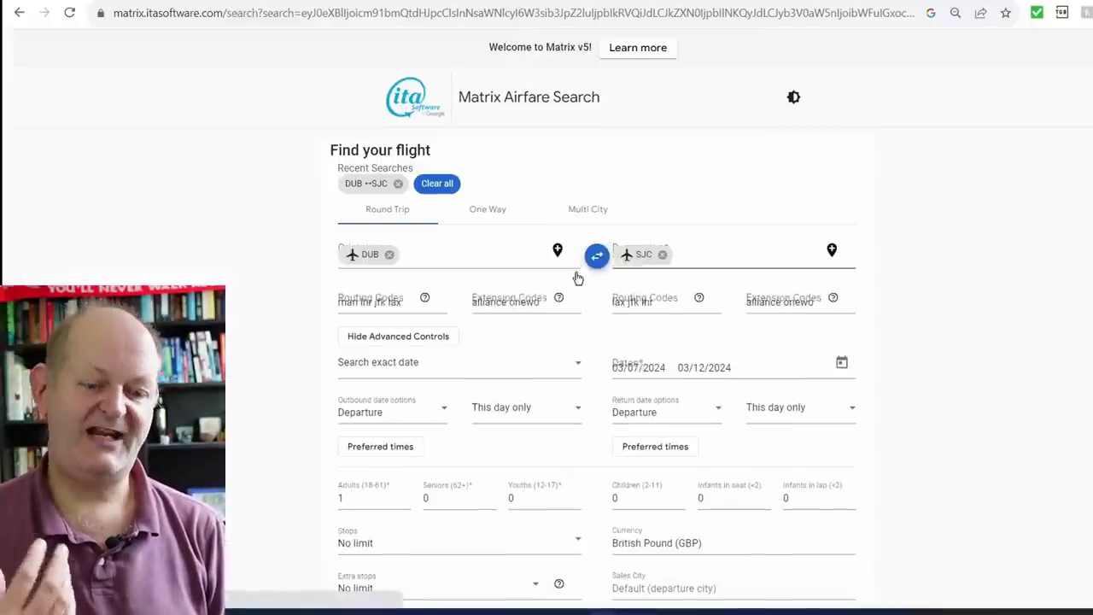
pyautogui.click(357, 301)
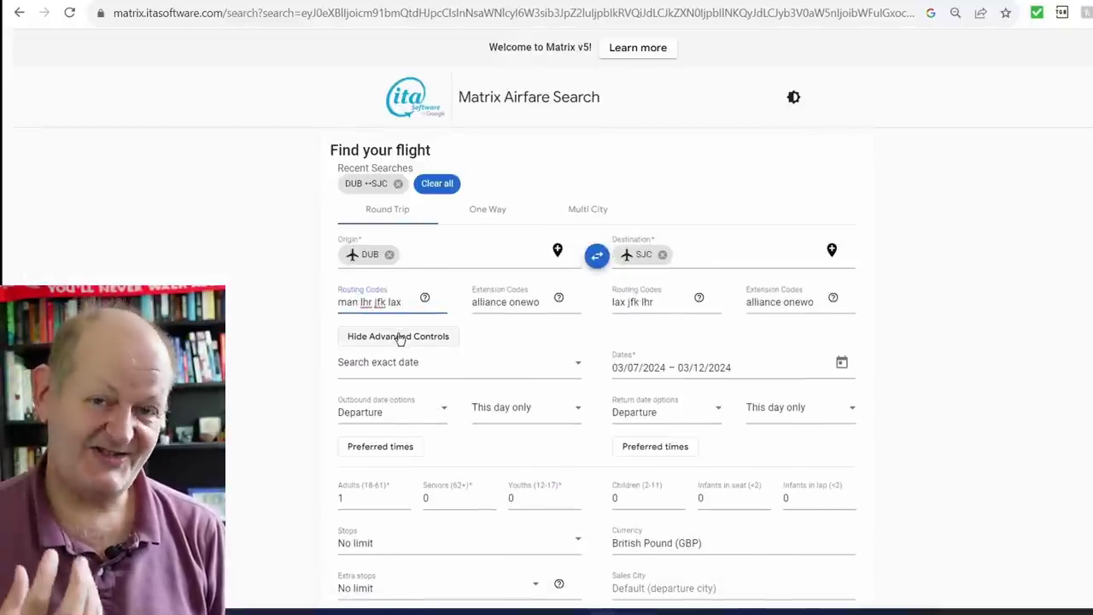
pyautogui.press('BackSpace')
pyautogui.press('BackSpace')
pyautogui.press('BackSpace')
pyautogui.press('BackSpace')
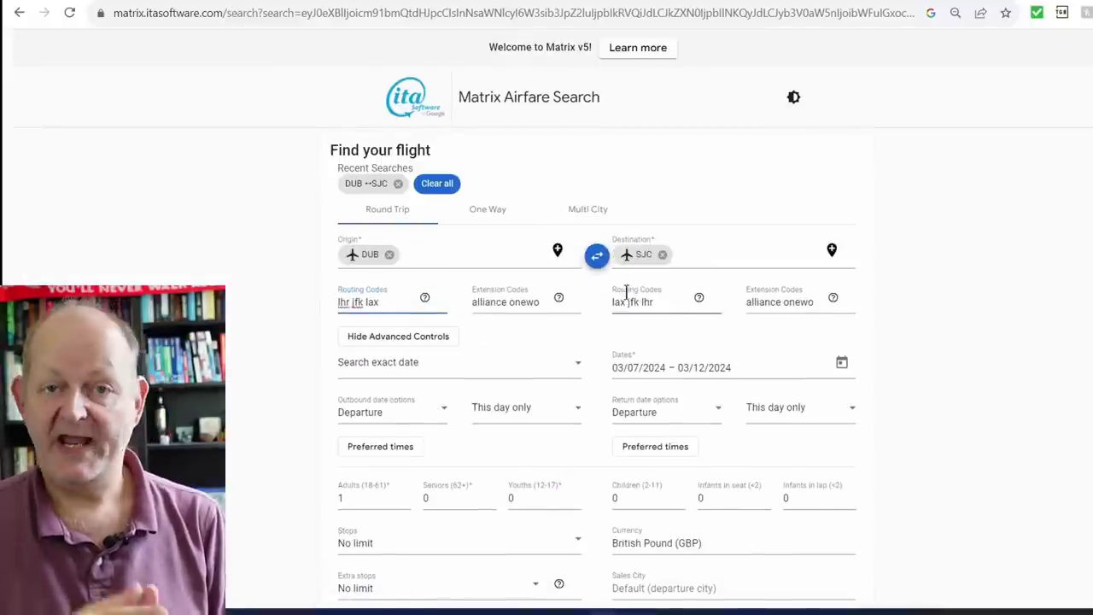
pyautogui.click(643, 302)
pyautogui.write('ma')
pyautogui.write('n')
pyautogui.press('Return')
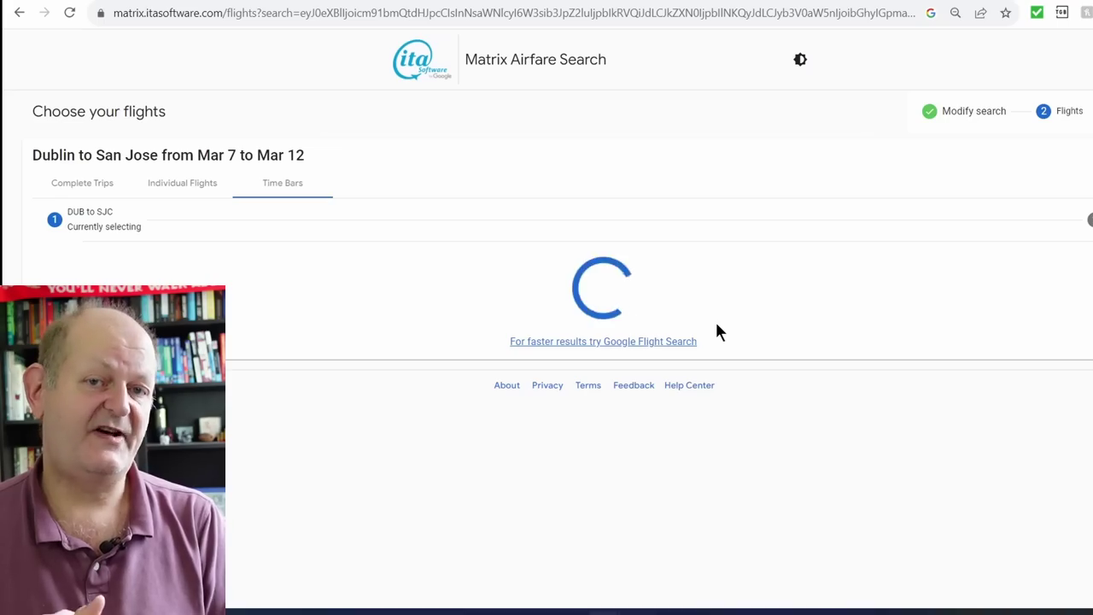
# Step: Return to the search form to build the DUB–JFK–SJC–DUB multi-city query
pyautogui.click(971, 111)
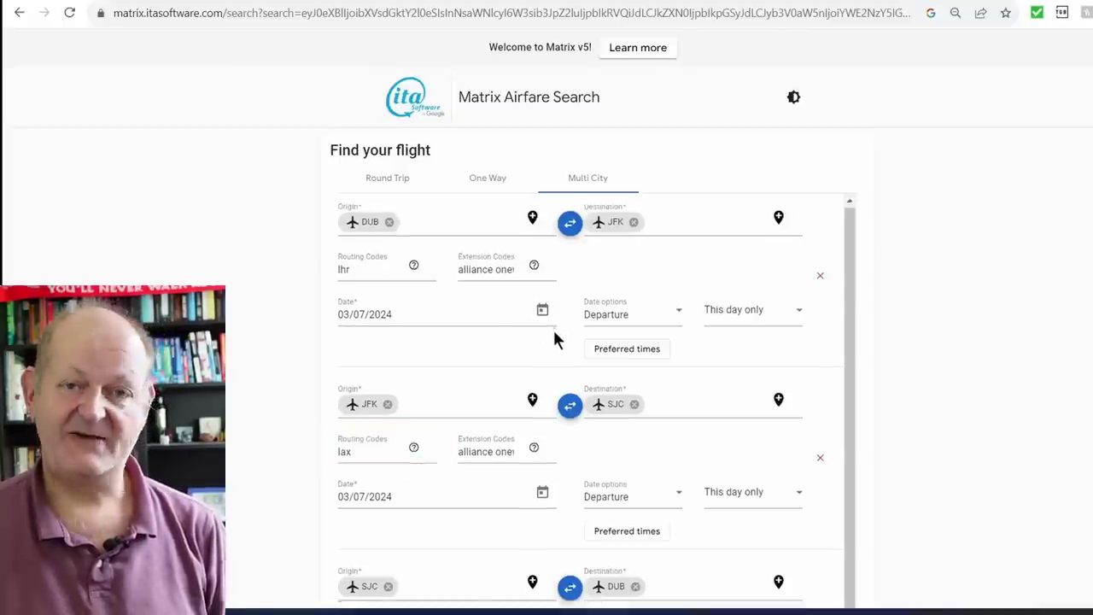
pyautogui.scroll(-1, 551, 334)
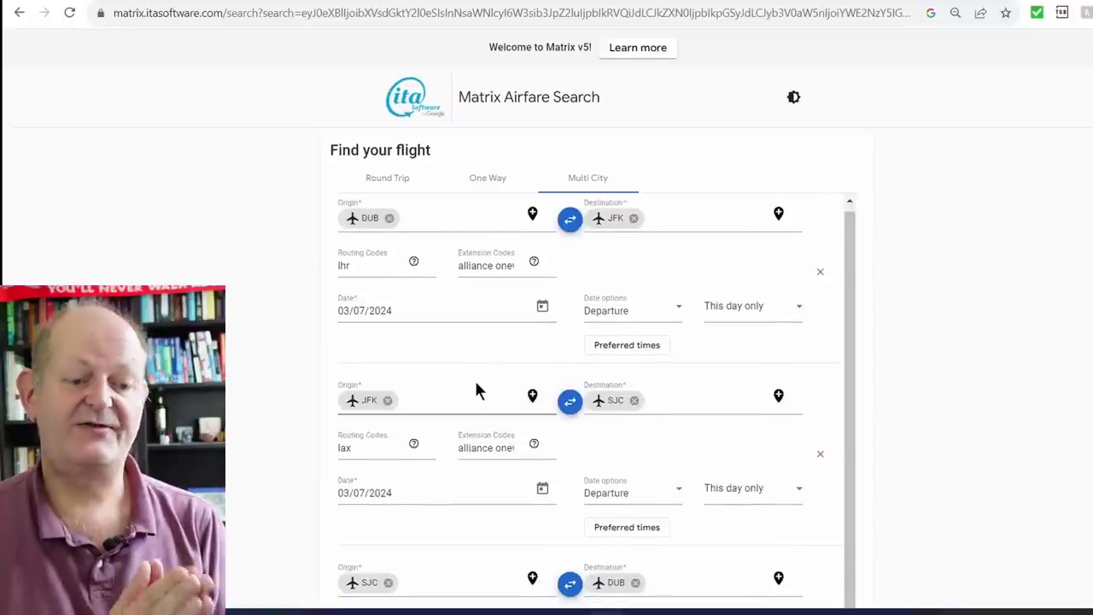
pyautogui.scroll(-1, 475, 386)
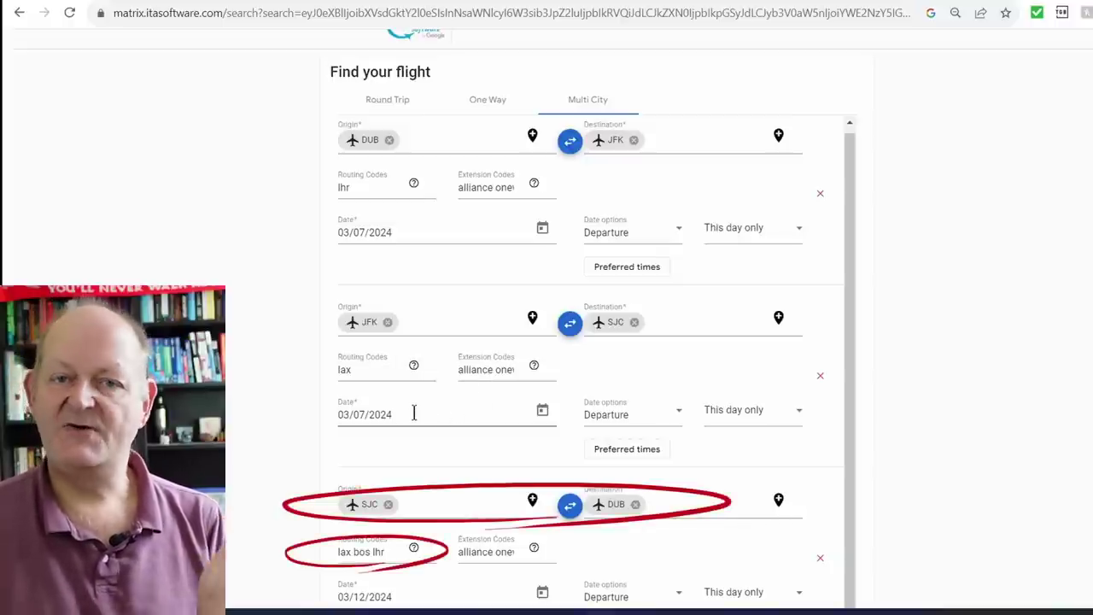
pyautogui.scroll(-1, 414, 414)
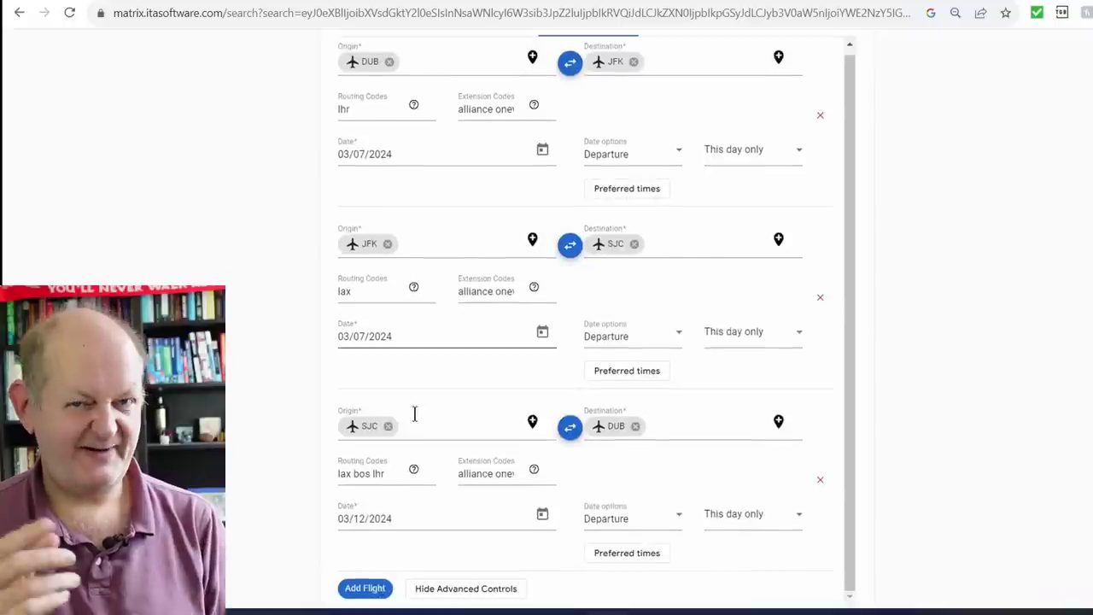
pyautogui.scroll(-1, 415, 414)
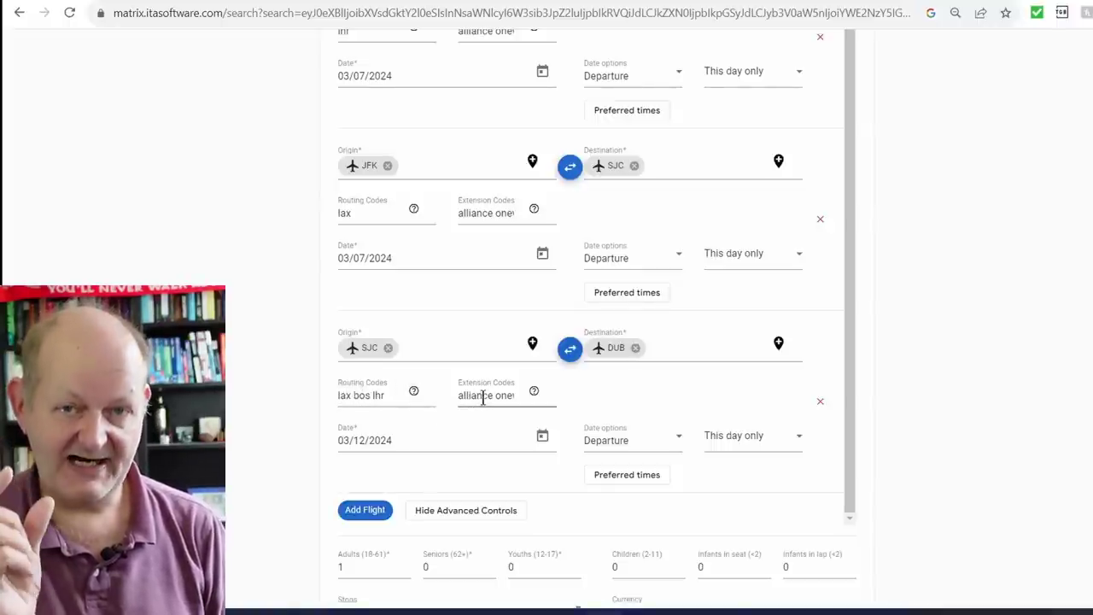
pyautogui.scroll(-1, 482, 399)
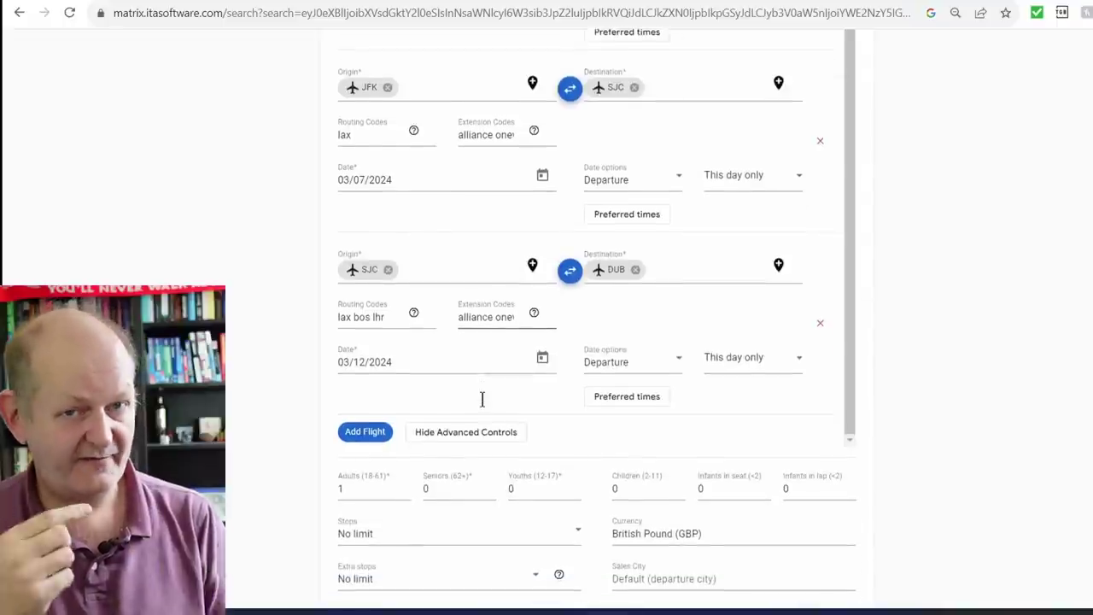
pyautogui.scroll(-2, 482, 399)
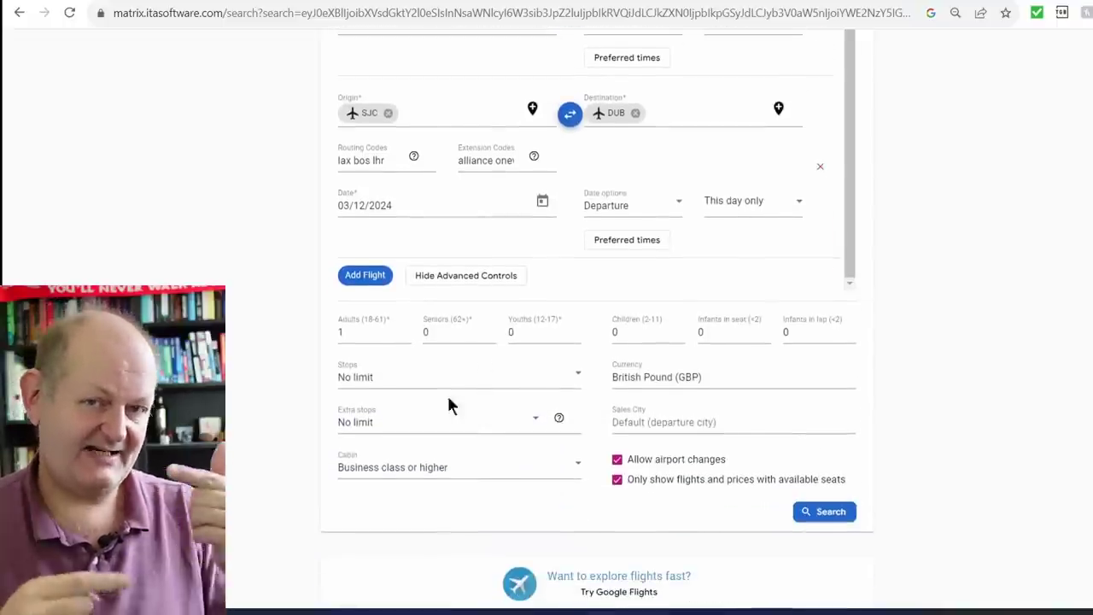
# Step: Run the multi-city search and review DUB–JFK options, led by British Airways at £1,729
pyautogui.click(829, 514)
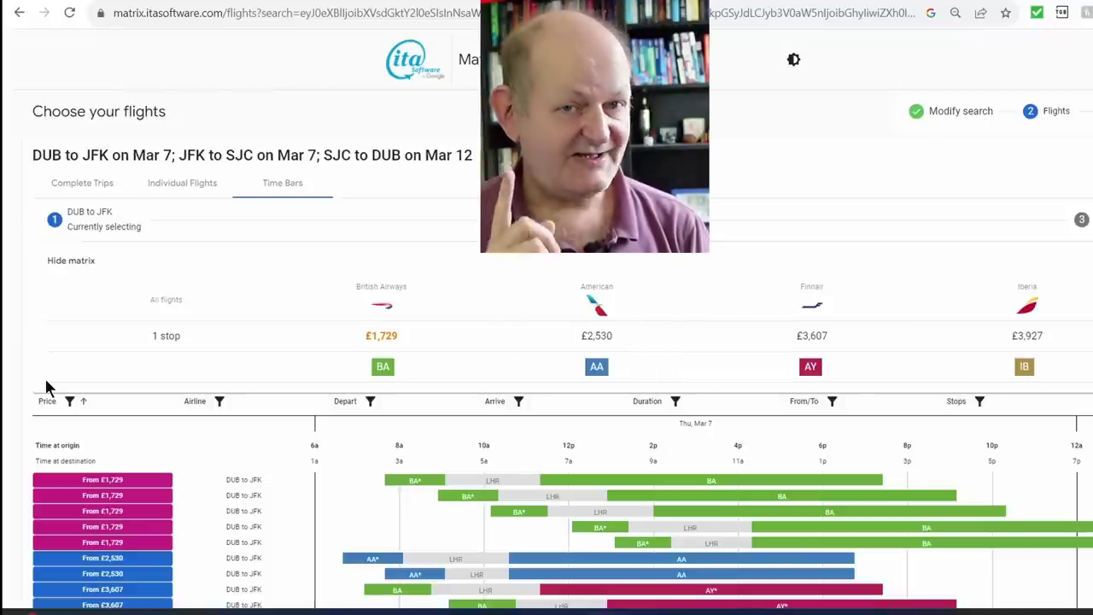
pyautogui.moveTo(399, 483)
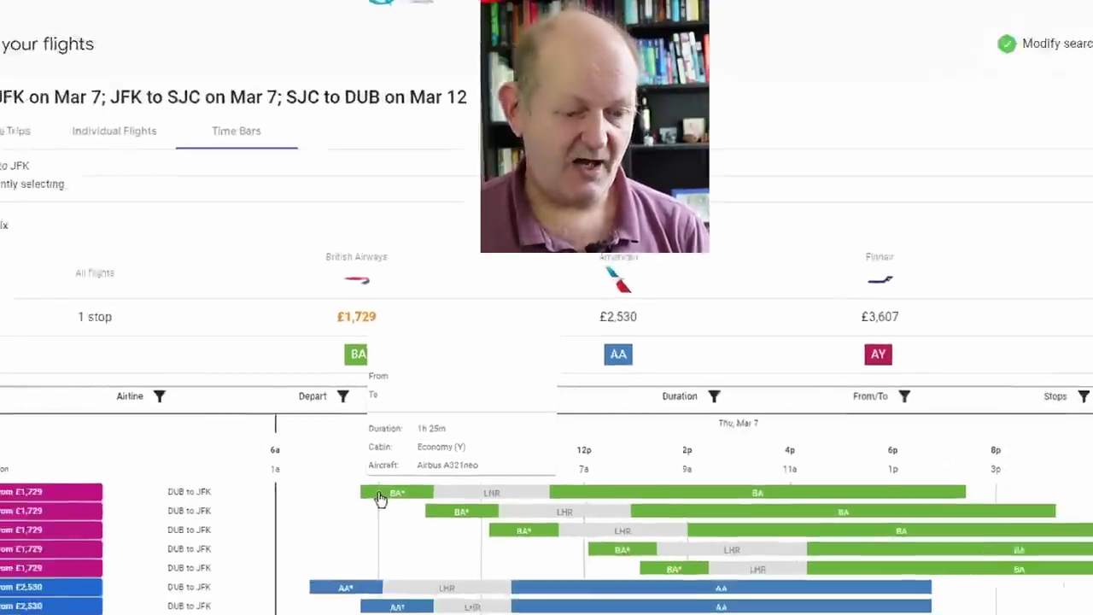
# Step: Replace the first leg's routing lhr with flights aa6769 aa107 and rerun the search
pyautogui.click(955, 111)
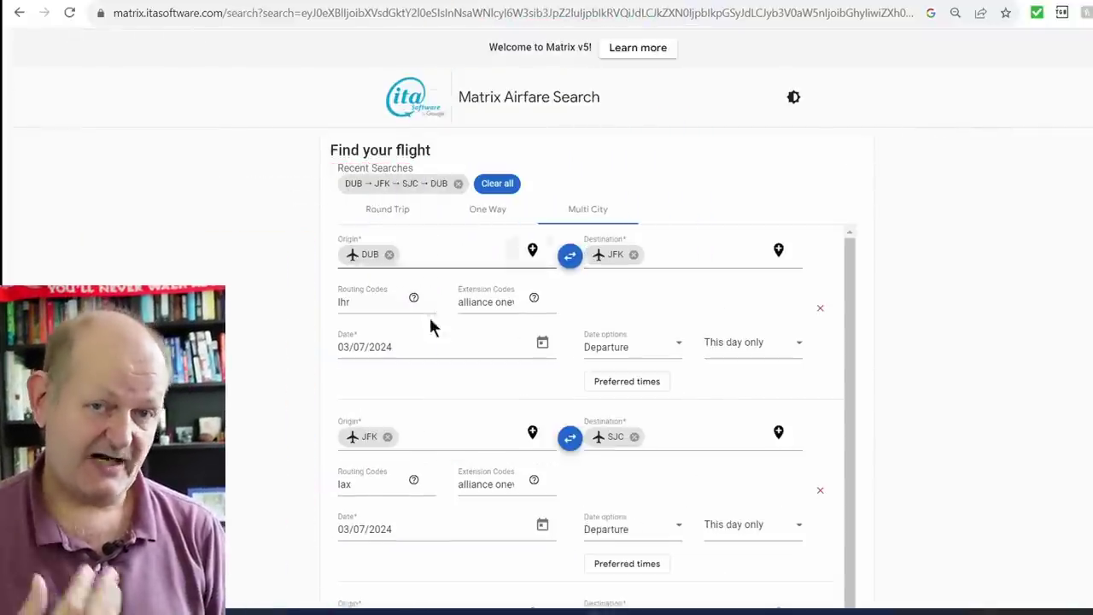
pyautogui.click(367, 305)
pyautogui.press('BackSpace')
pyautogui.press('BackSpace')
pyautogui.press('BackSpace')
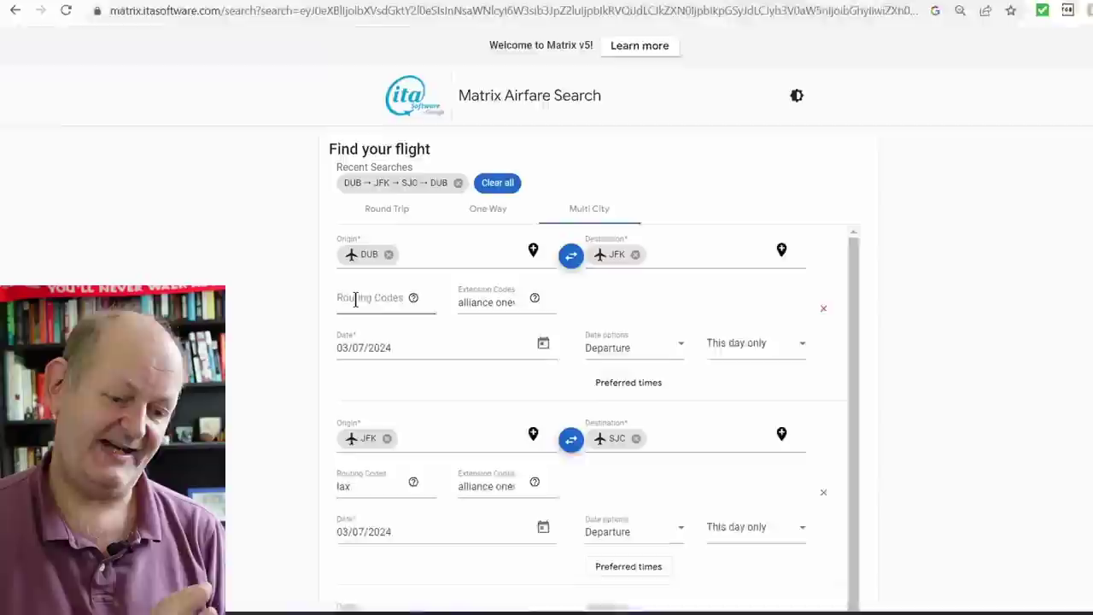
pyautogui.write('aa6 76')
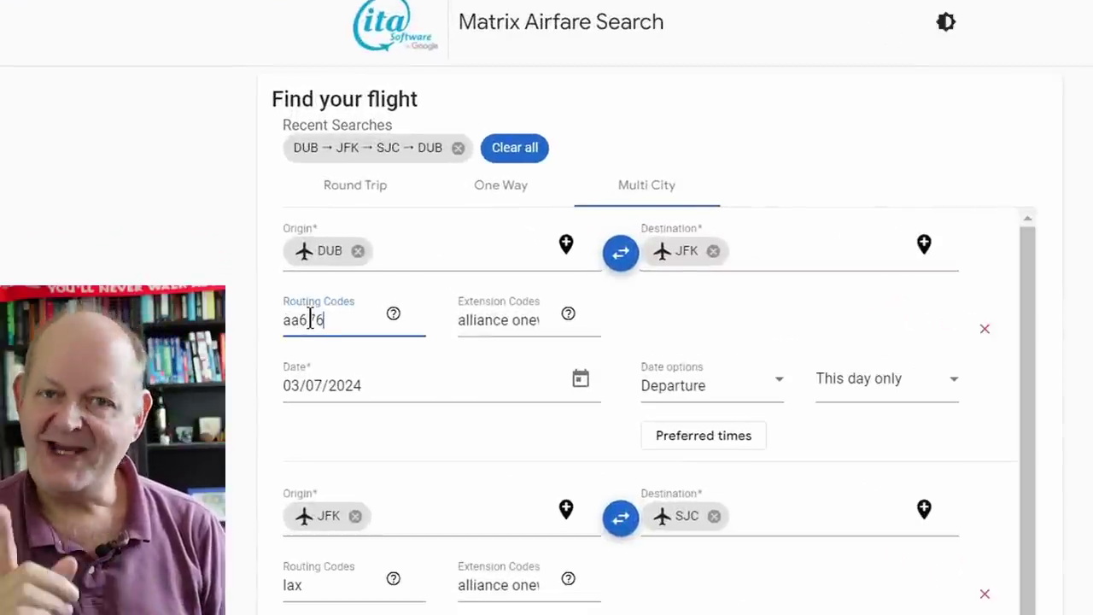
pyautogui.write('9 aa107')
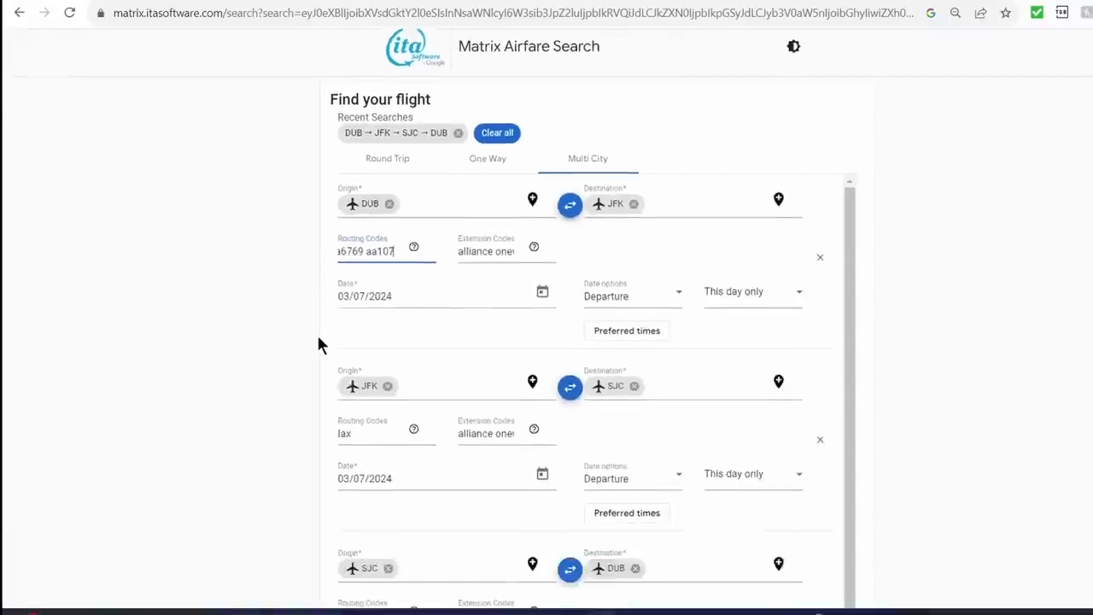
pyautogui.scroll(-6, 817, 459)
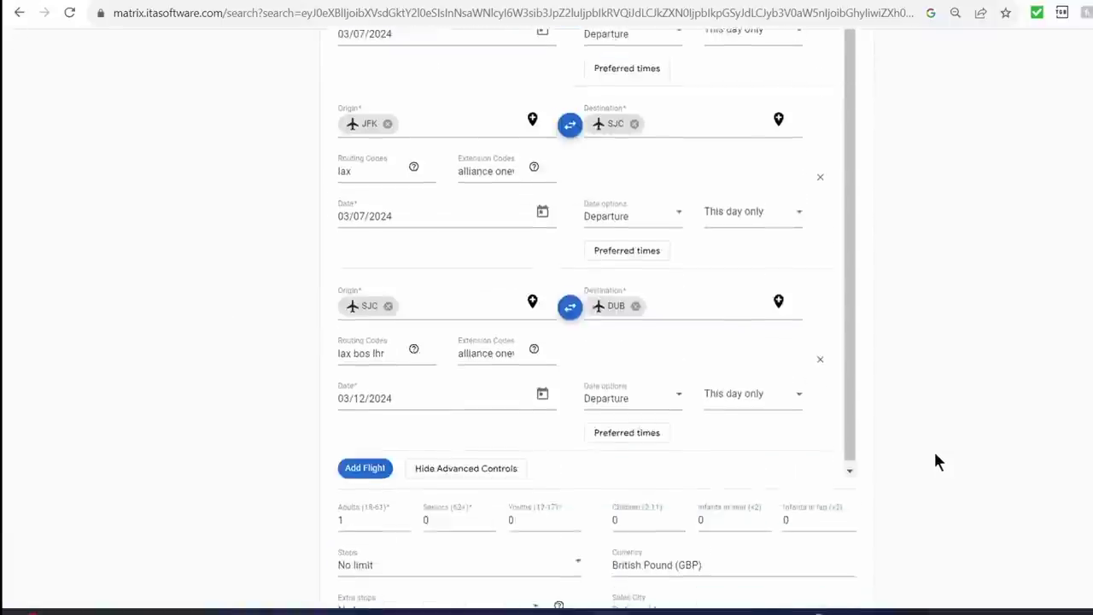
pyautogui.click(827, 465)
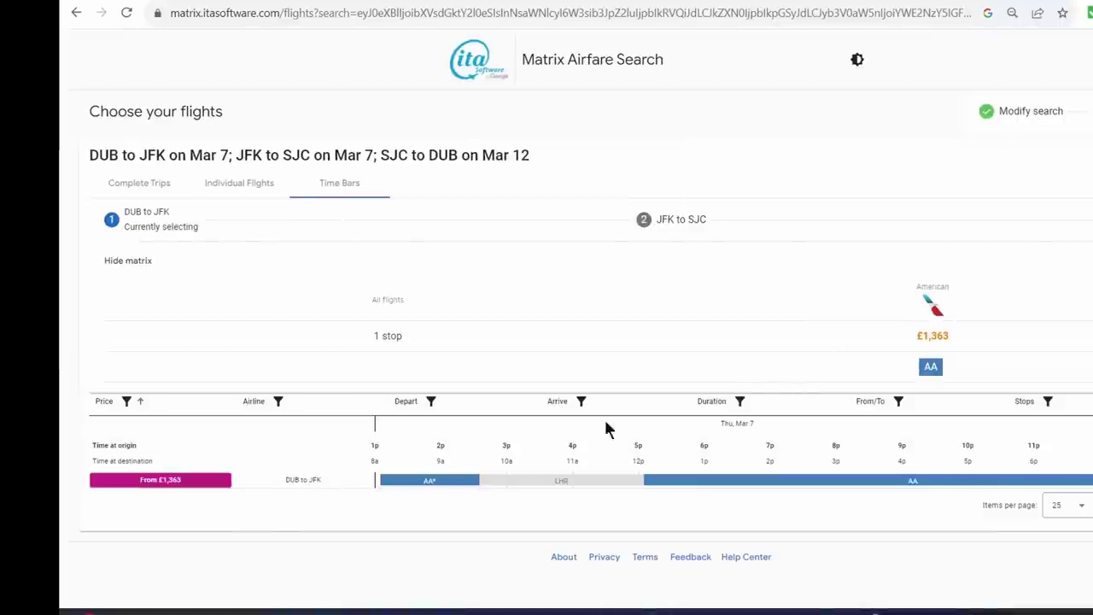
# Step: Pick the £1,363 fare for DUB–JFK, the second JFK–SJC option, and SJC–DUB
pyautogui.click(190, 478)
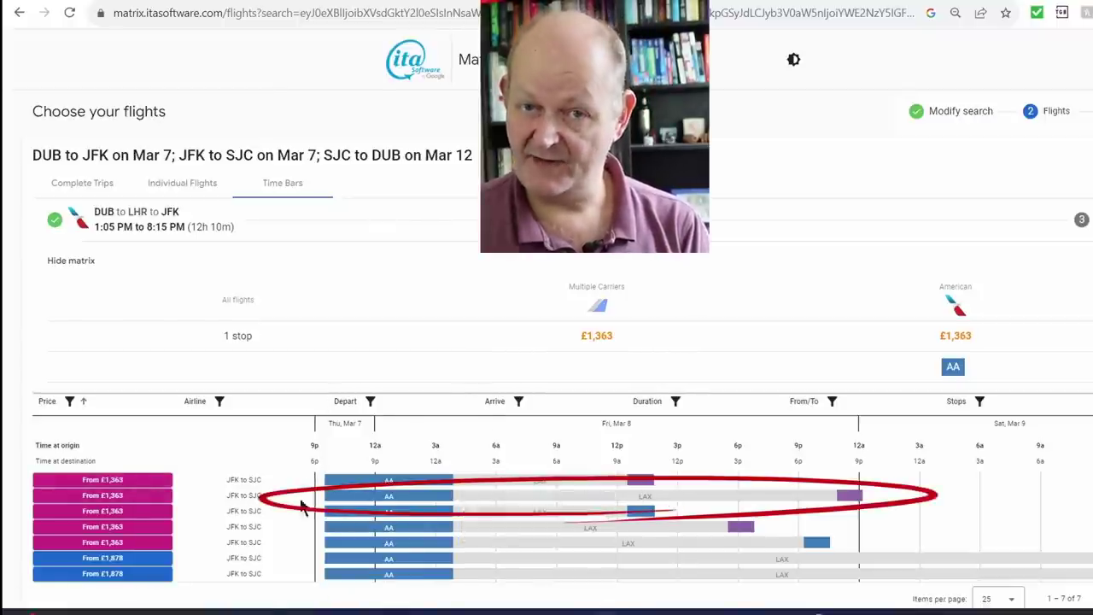
pyautogui.click(145, 500)
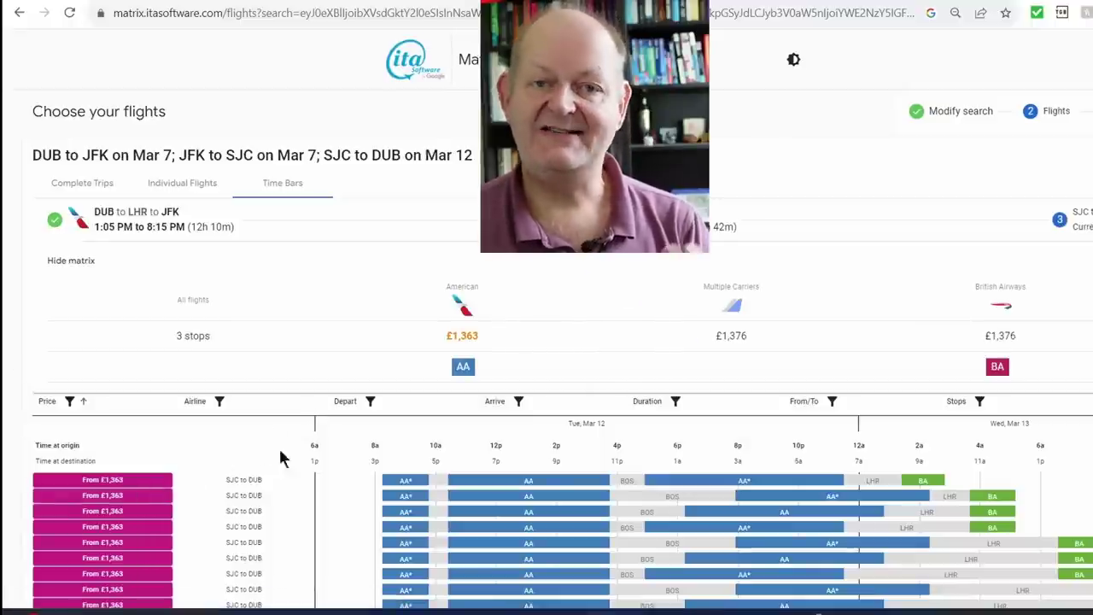
pyautogui.click(146, 481)
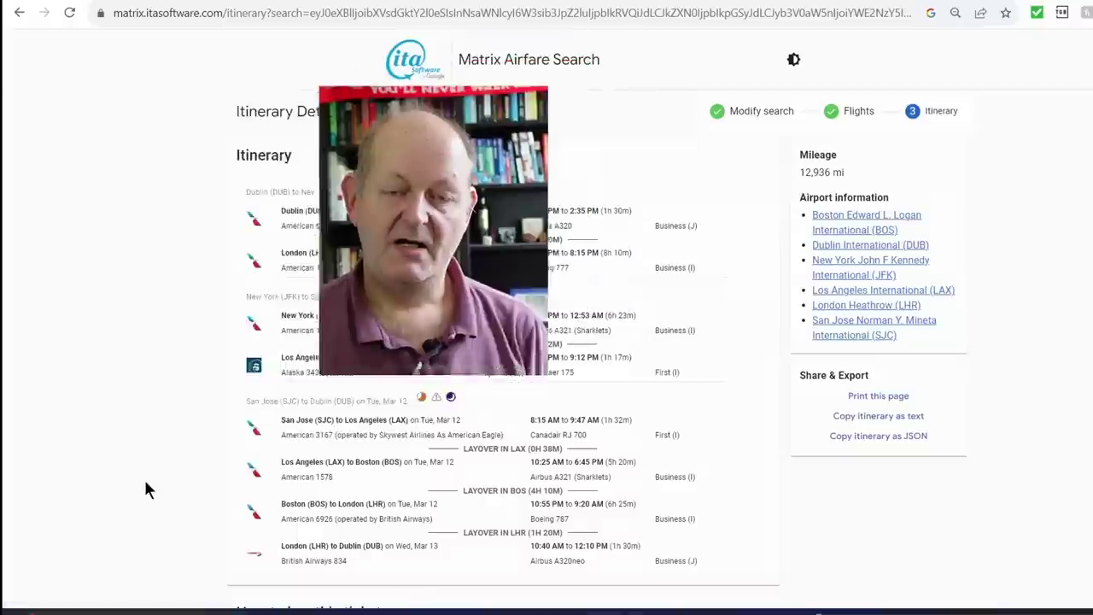
# Step: Run the four-leg search with SJC–BOS and BOS–DUB via lhr on 03/12, finding no flights
pyautogui.scroll(-1, 434, 374)
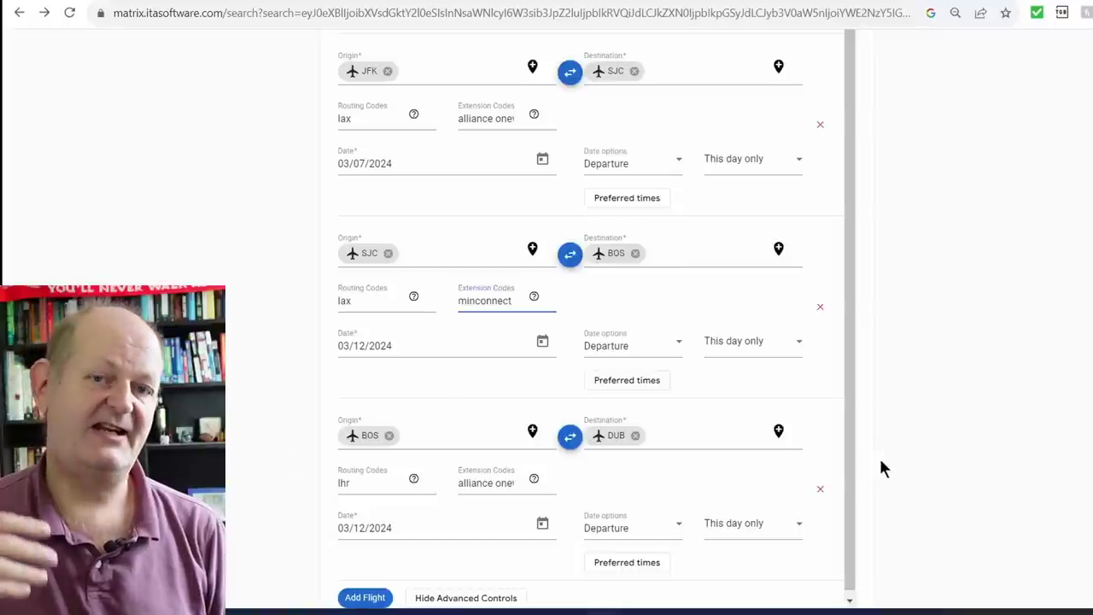
pyautogui.scroll(-5, 885, 468)
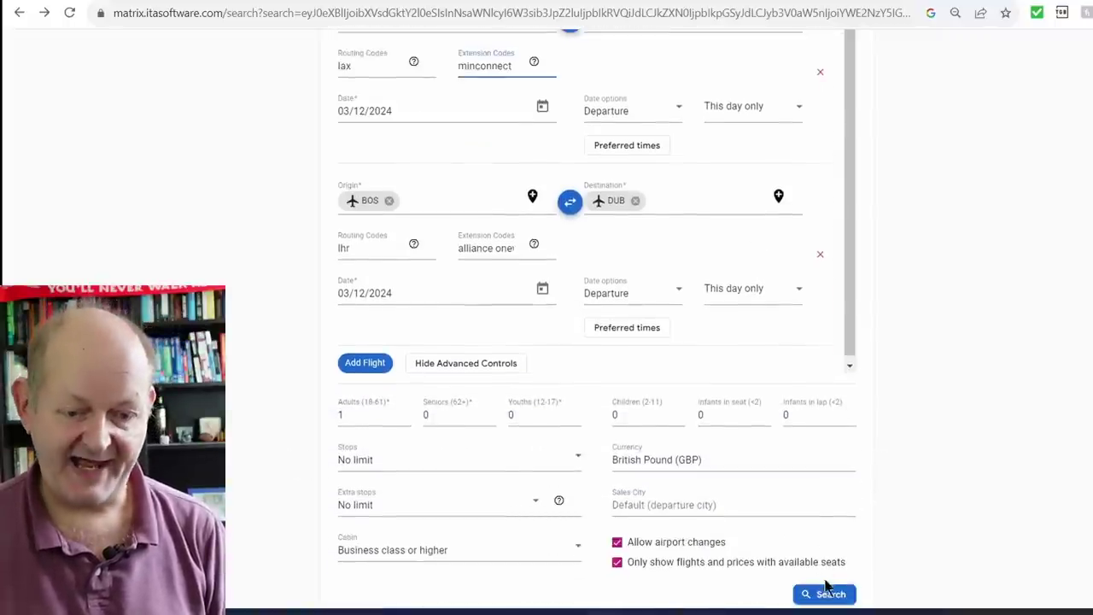
pyautogui.click(826, 591)
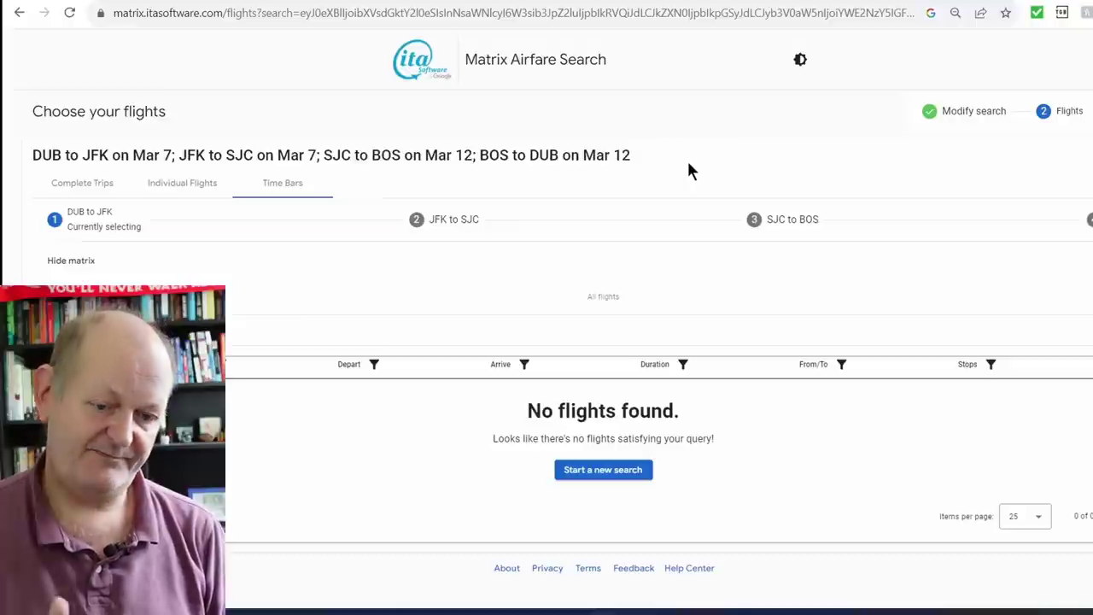
# Step: Change the Boston–Dublin leg date to 13 March 2024 and rerun the four-leg search
pyautogui.click(951, 114)
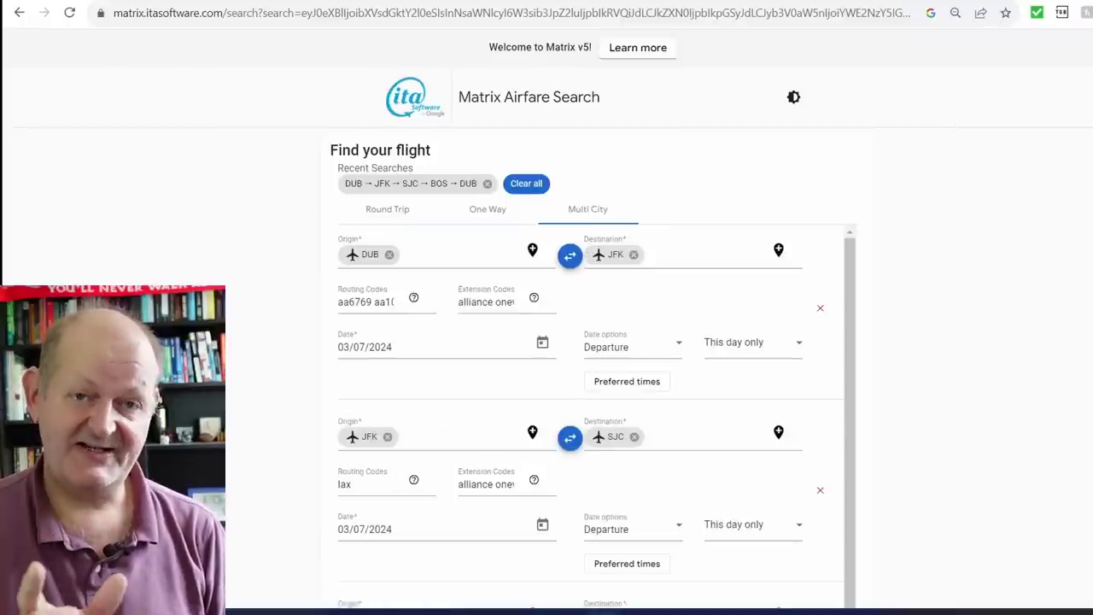
pyautogui.scroll(-4, 588, 341)
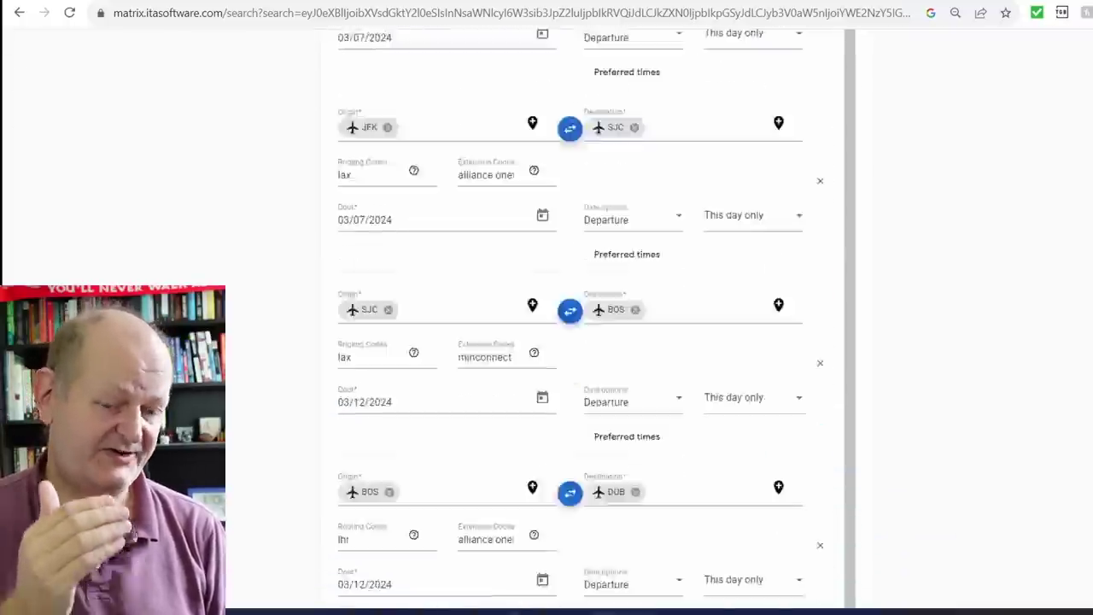
pyautogui.click(470, 354)
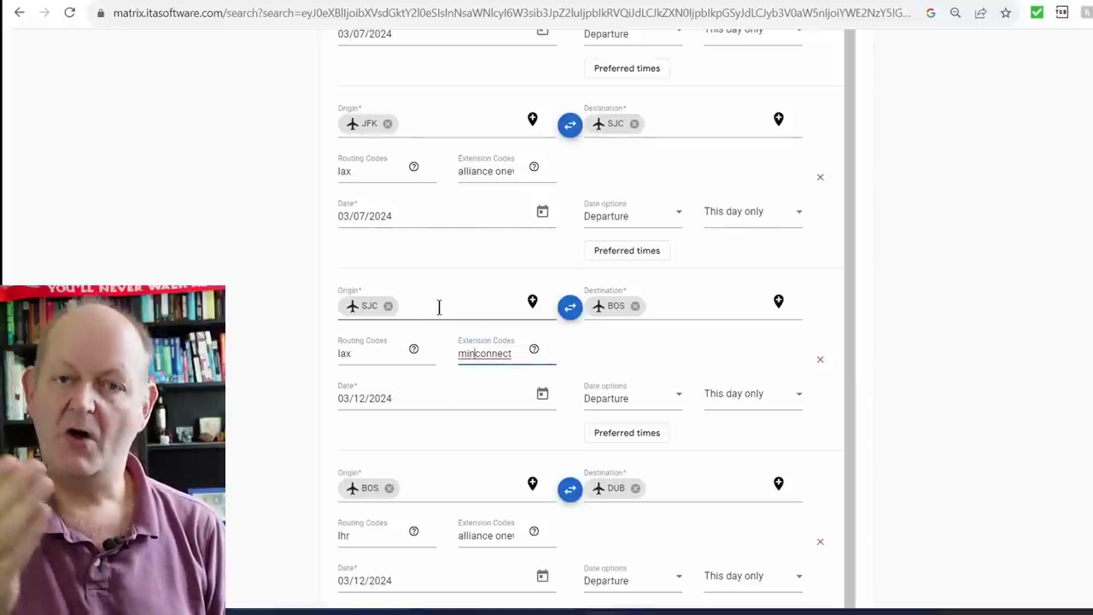
pyautogui.scroll(-3, 547, 495)
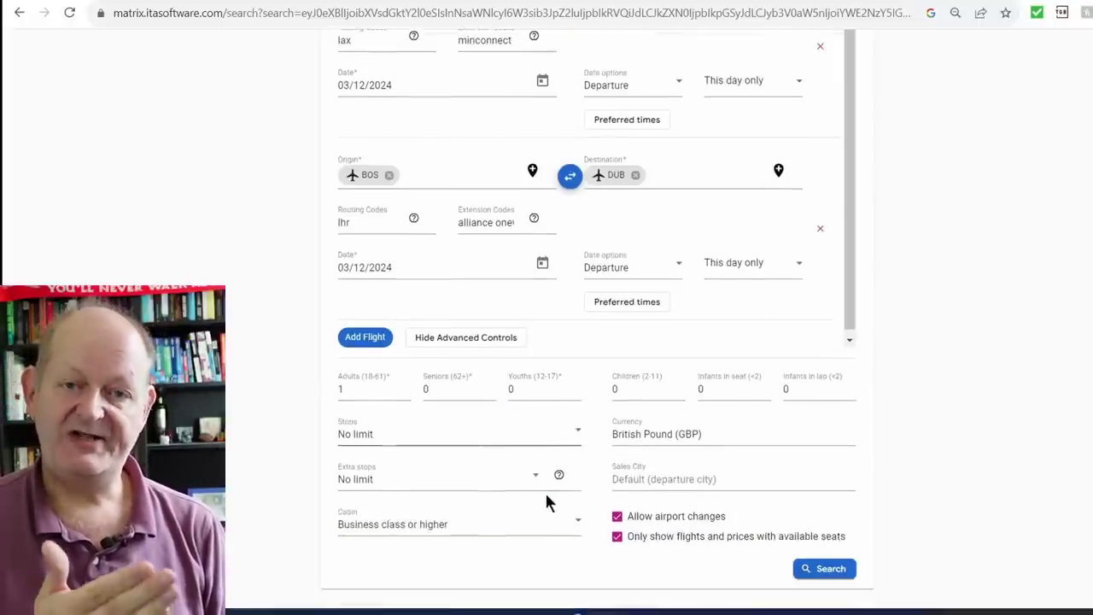
pyautogui.scroll(1, 490, 494)
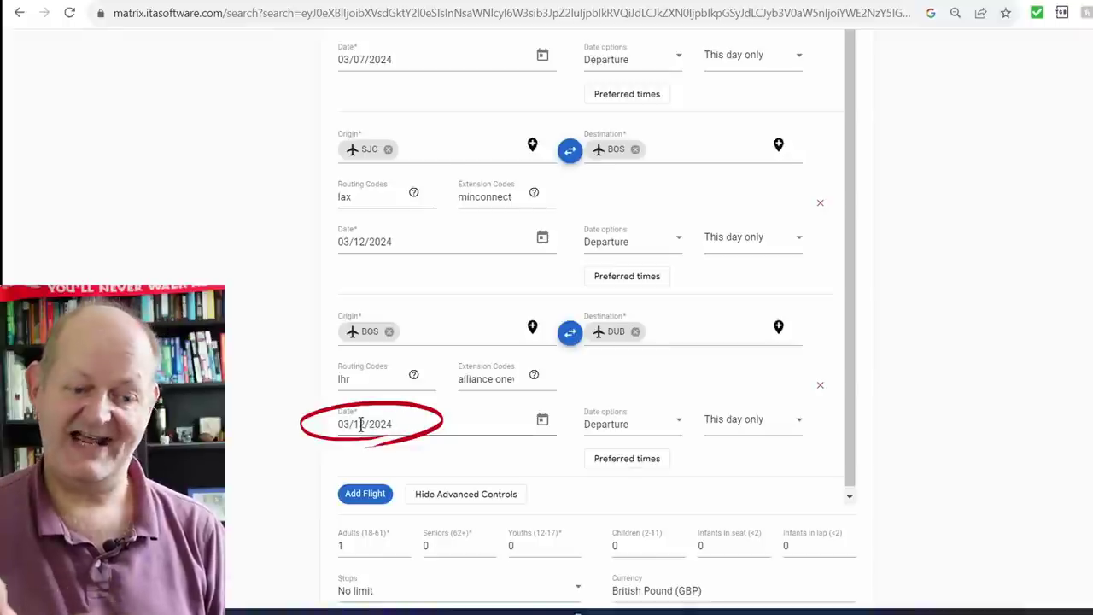
pyautogui.click(363, 427)
pyautogui.click(431, 342)
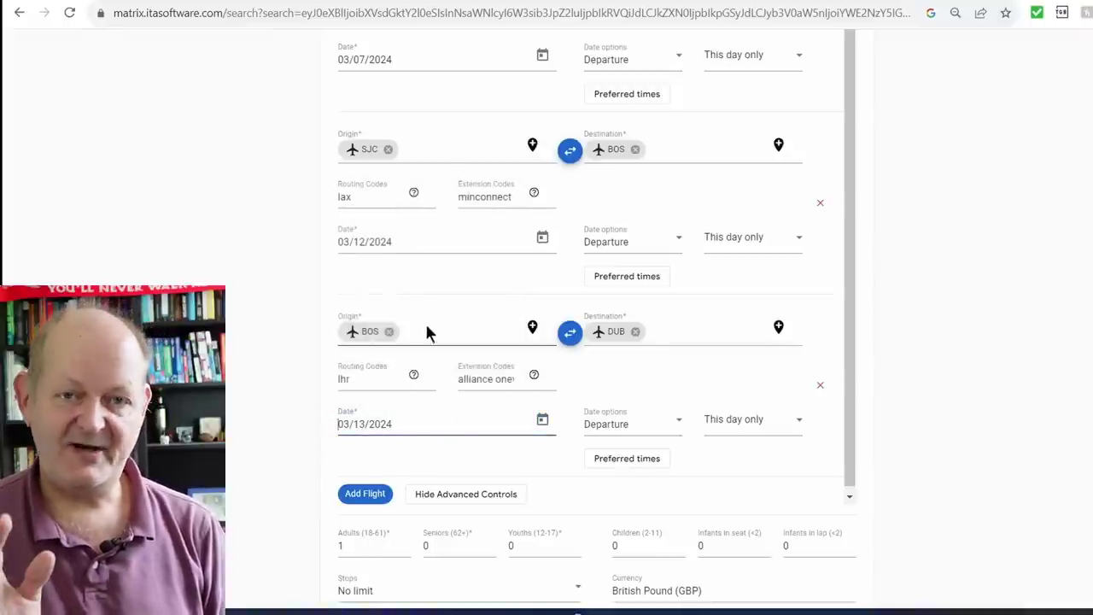
pyautogui.scroll(-2, 905, 518)
pyautogui.click(827, 569)
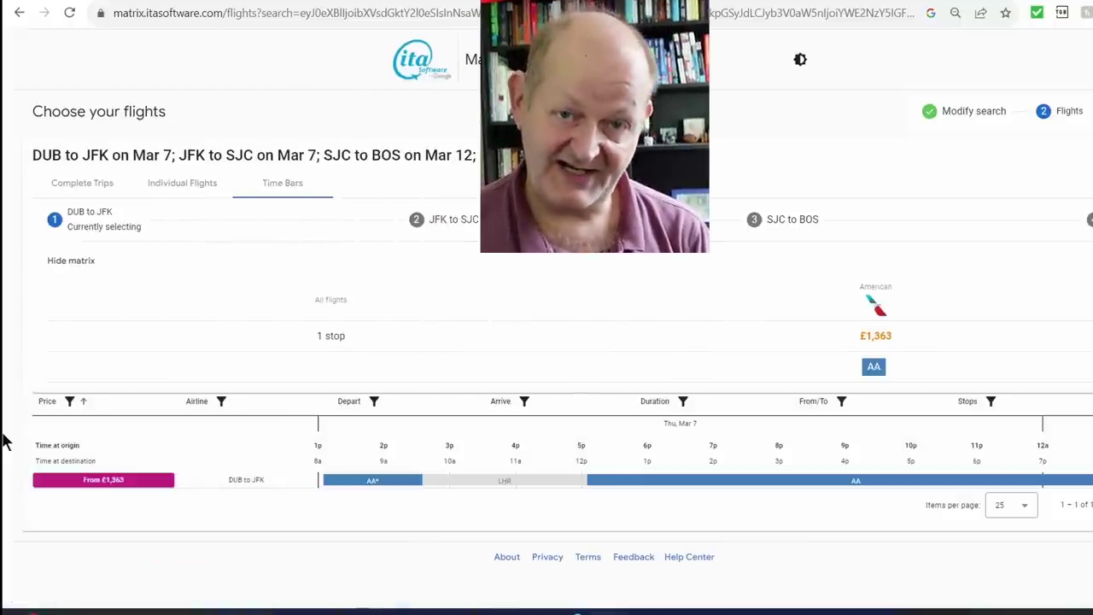
# Step: Select the £1,363 fare on DUB–JFK, the second JFK–SJC option, SJC–BOS and BOS–DUB
pyautogui.click(113, 481)
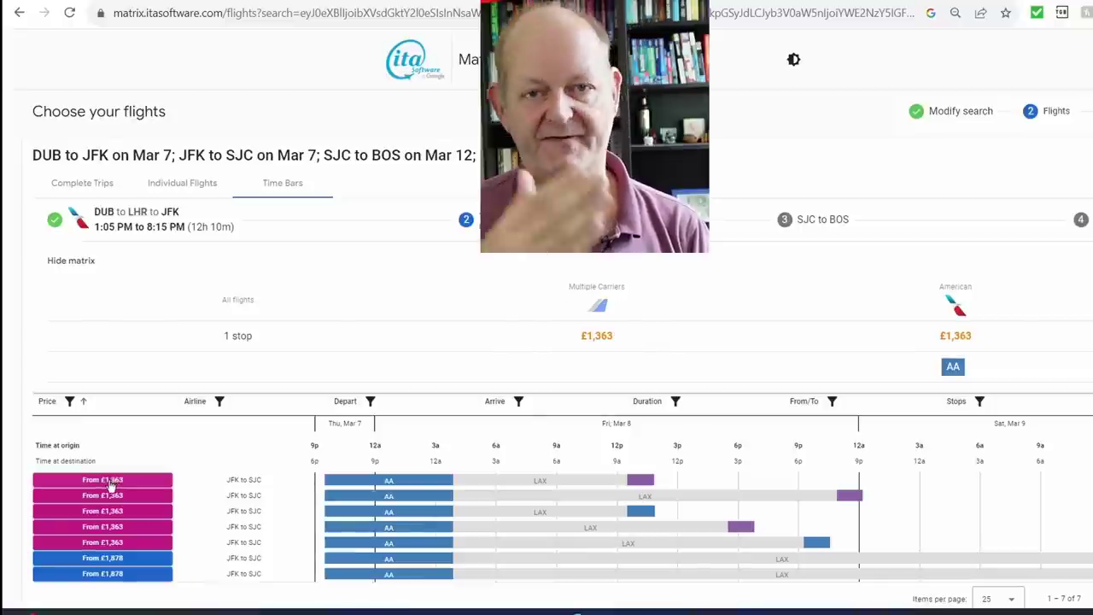
pyautogui.click(108, 498)
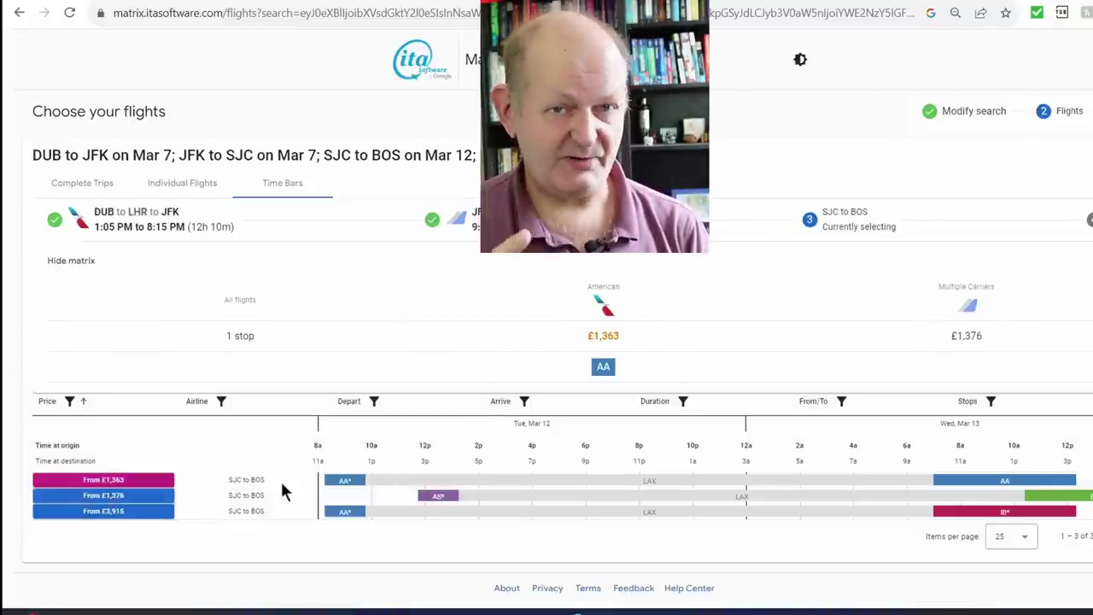
pyautogui.moveTo(508, 484)
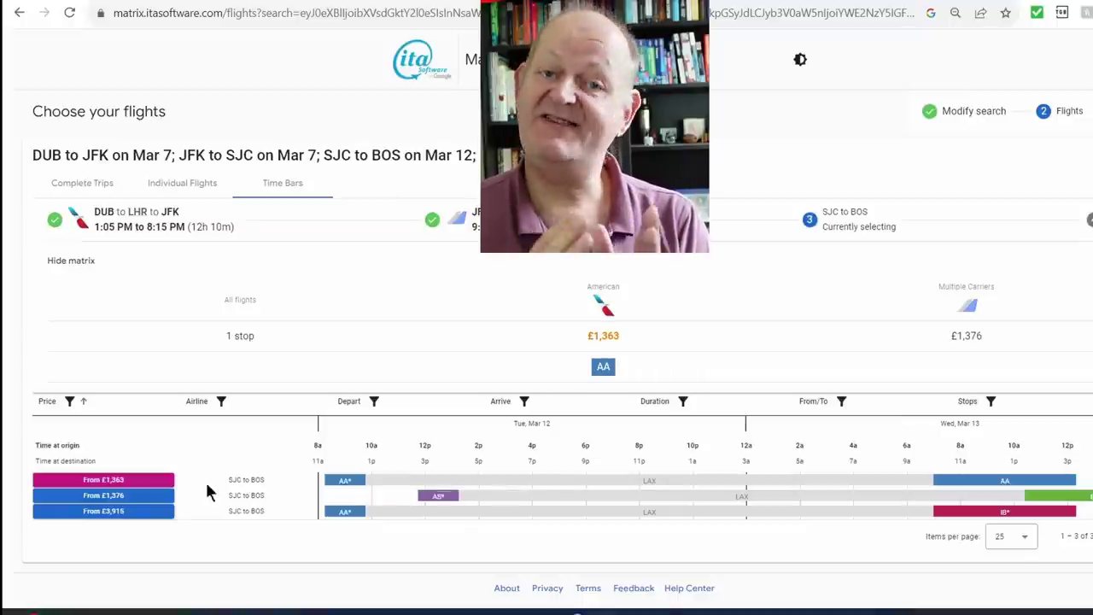
pyautogui.click(111, 480)
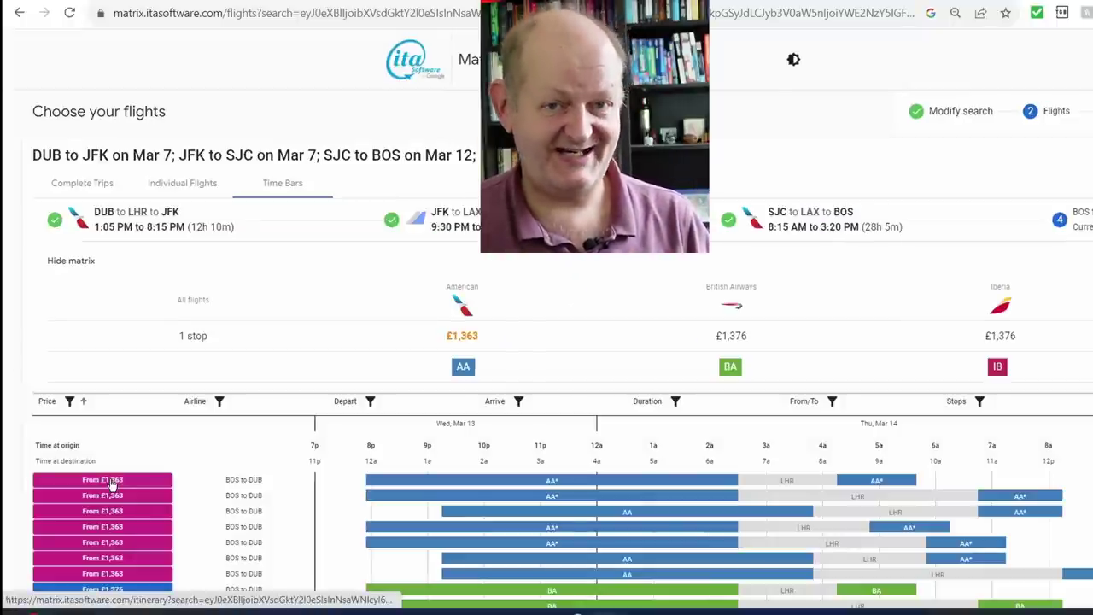
pyautogui.click(111, 483)
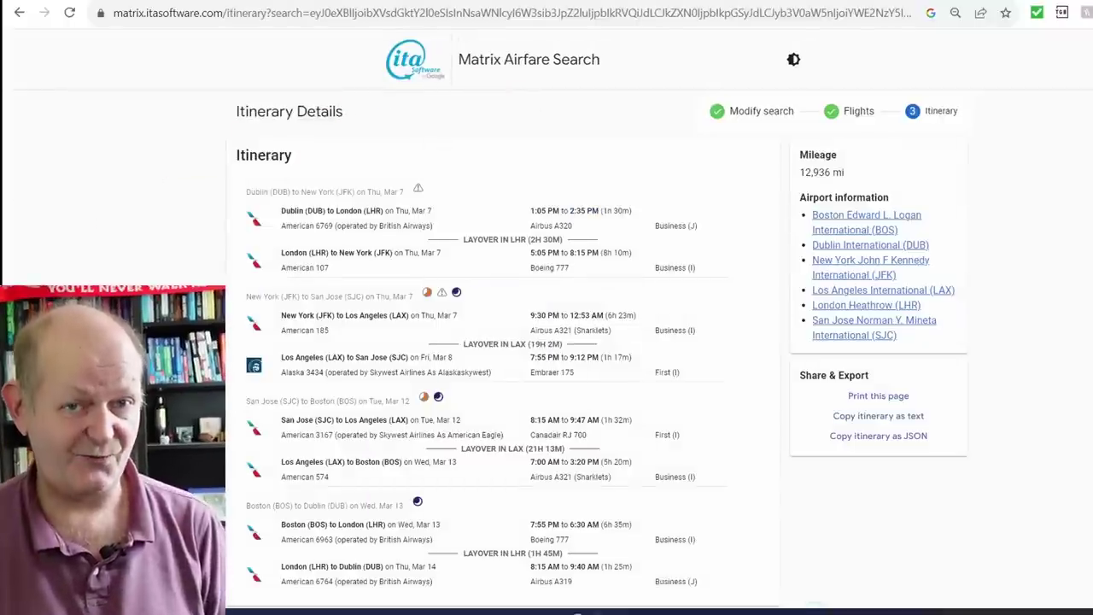
pyautogui.scroll(-1, 111, 483)
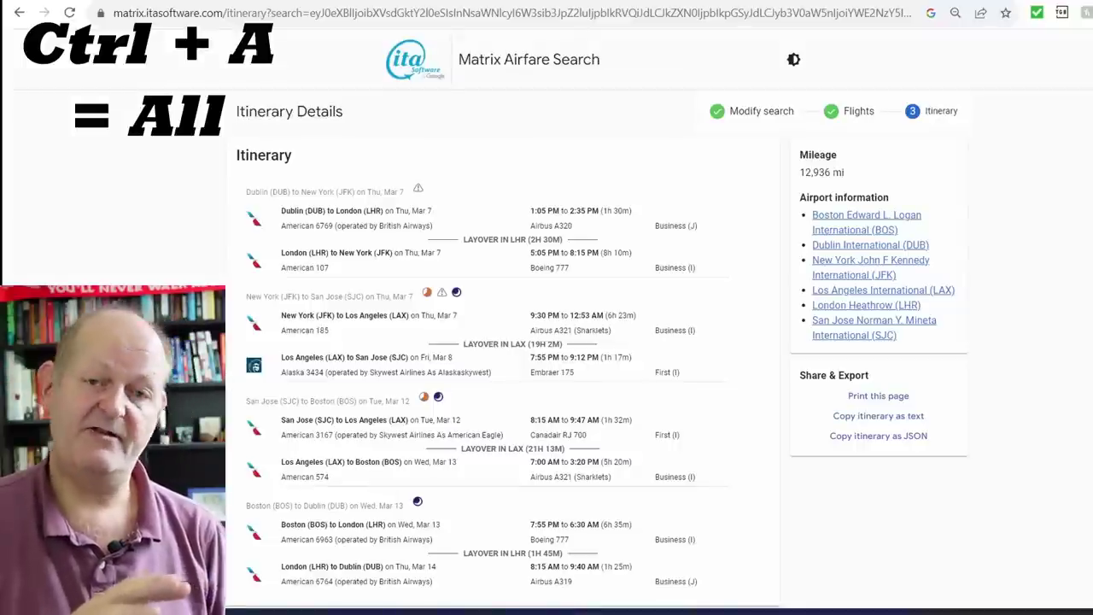
# Step: Paste the ITA itinerary into BookWithMatrix and try booking it with American
pyautogui.hotkey('ctrl', 'a')
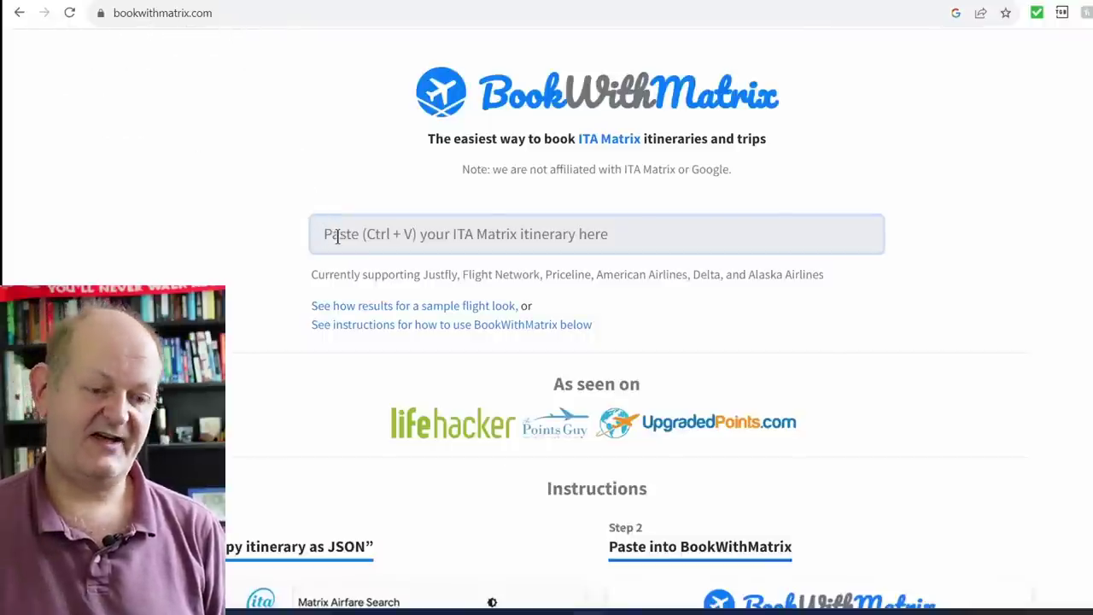
pyautogui.hotkey('ctrl', 'v')
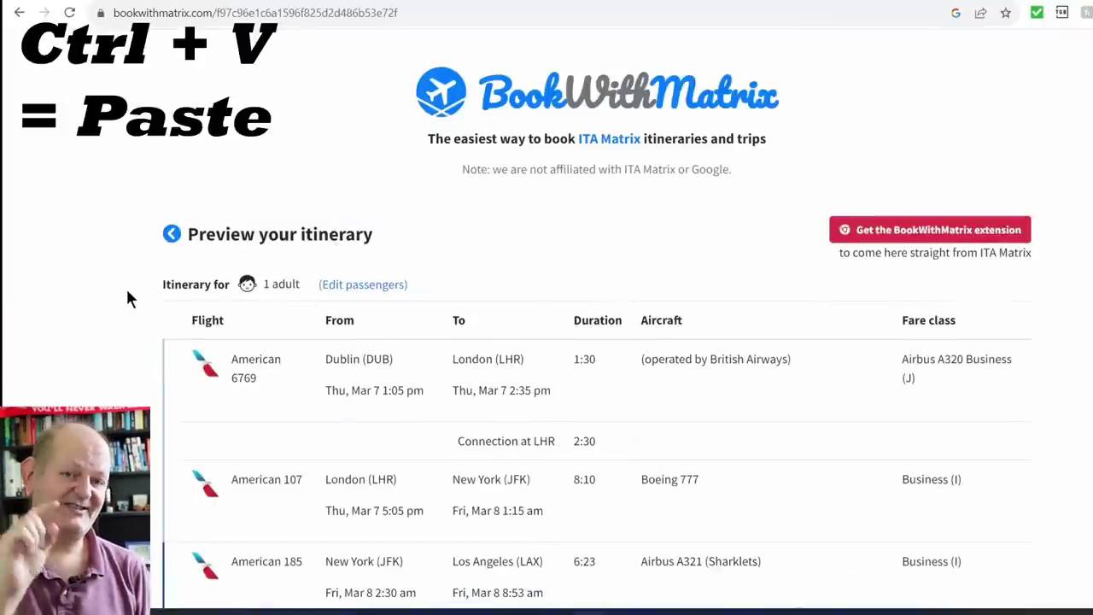
pyautogui.scroll(-8, 103, 323)
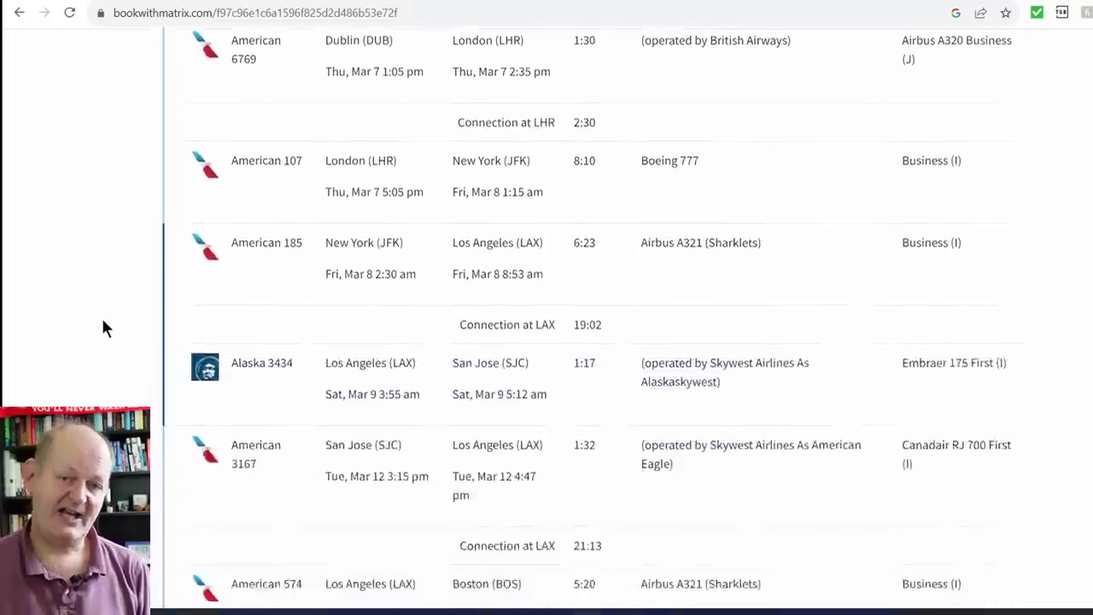
pyautogui.scroll(-2, 104, 328)
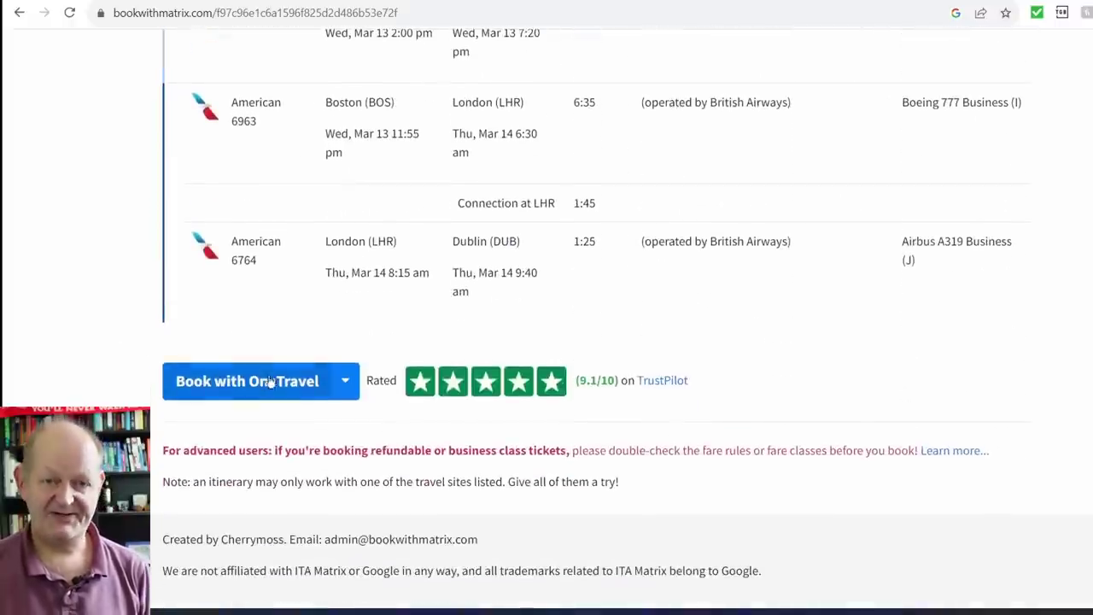
pyautogui.click(345, 383)
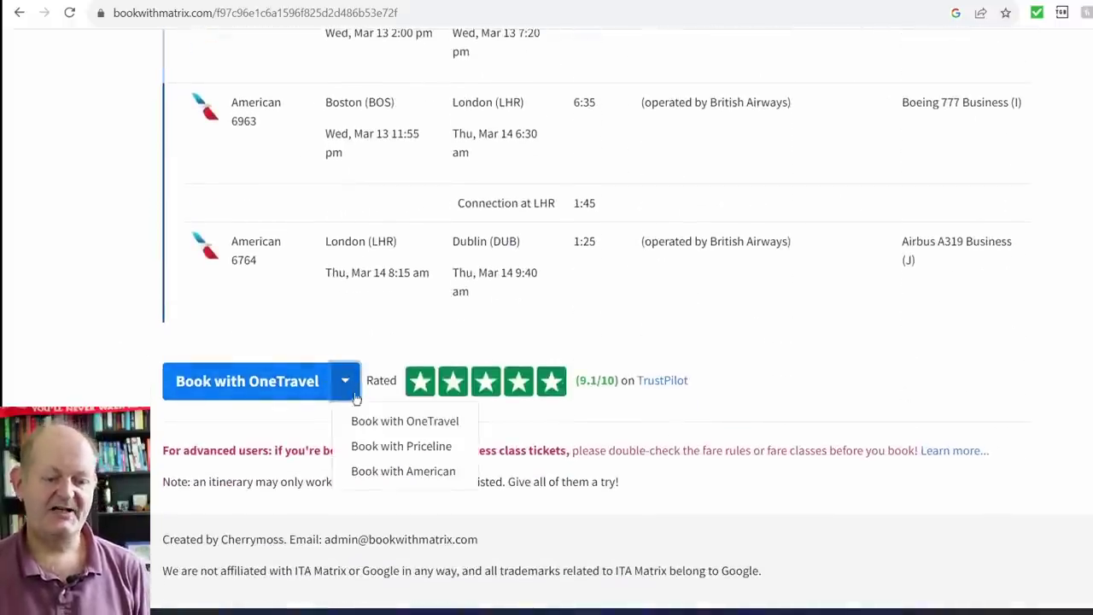
pyautogui.click(402, 470)
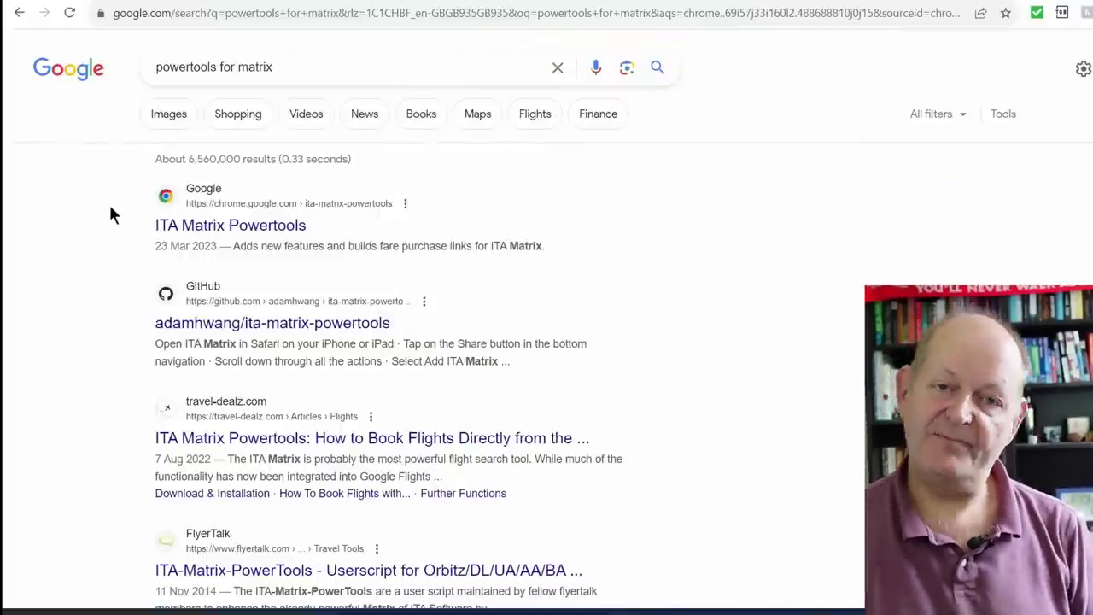
# Step: Add the ITA Matrix Powertools extension to Chrome from its Web Store page
pyautogui.click(210, 228)
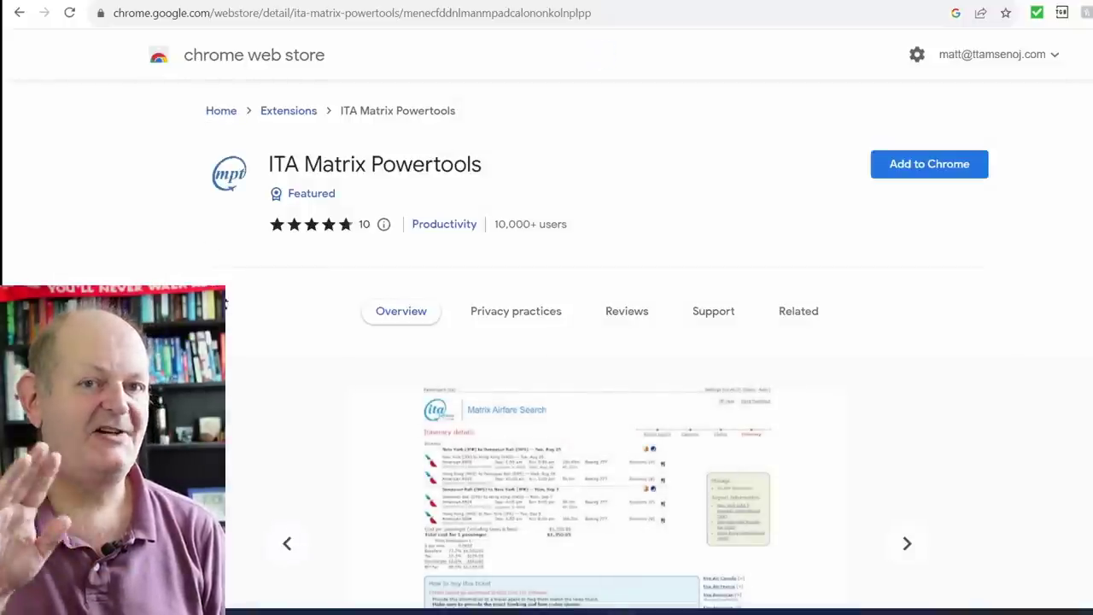
pyautogui.scroll(-2, 234, 318)
pyautogui.scroll(-3, 237, 323)
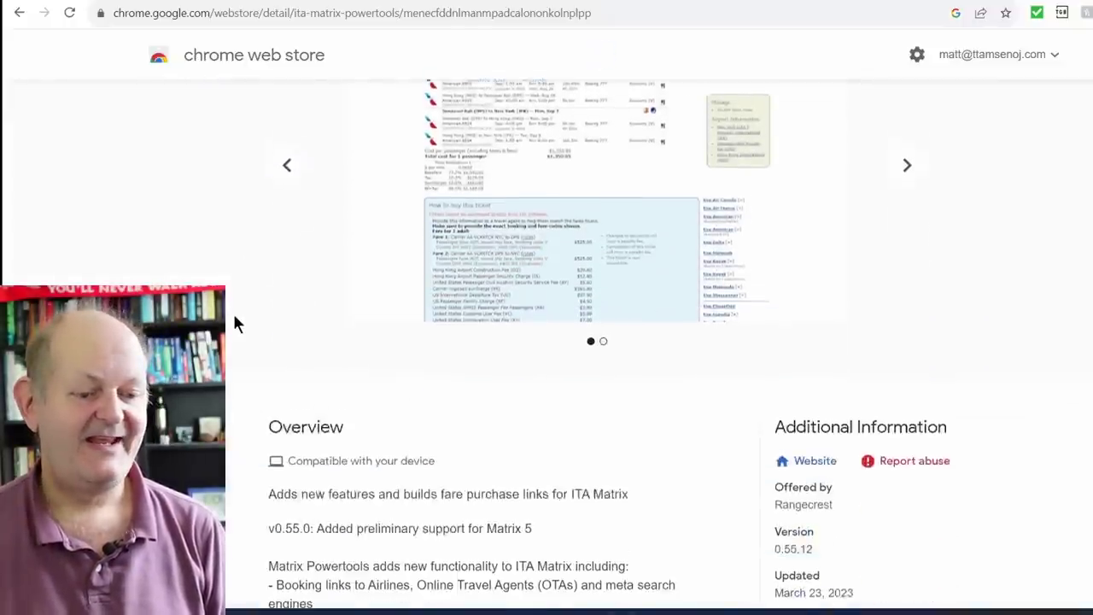
pyautogui.scroll(5, 236, 323)
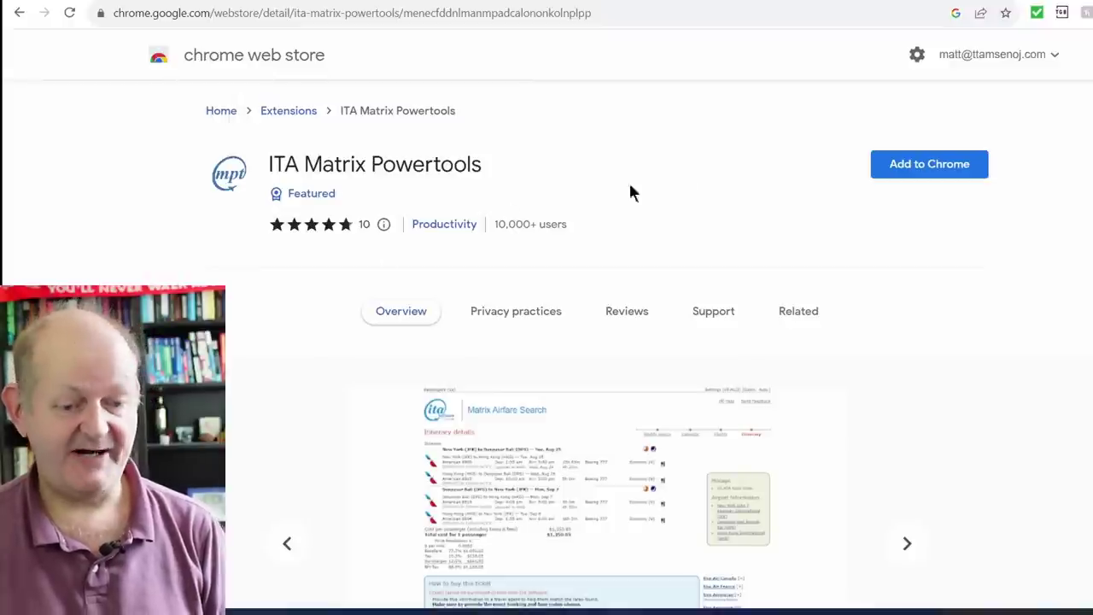
pyautogui.click(939, 167)
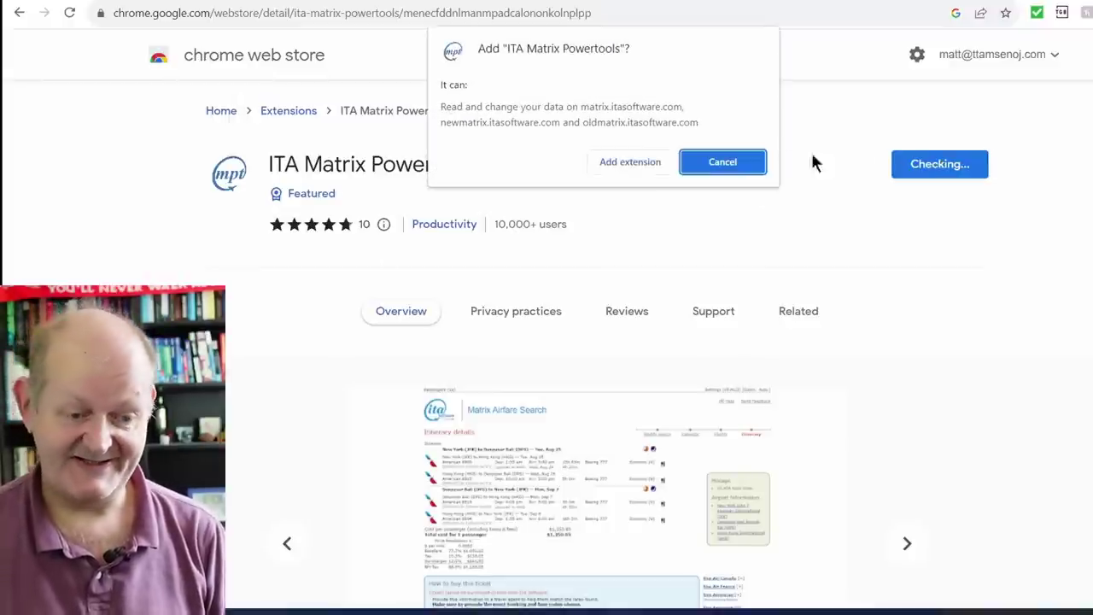
pyautogui.click(633, 159)
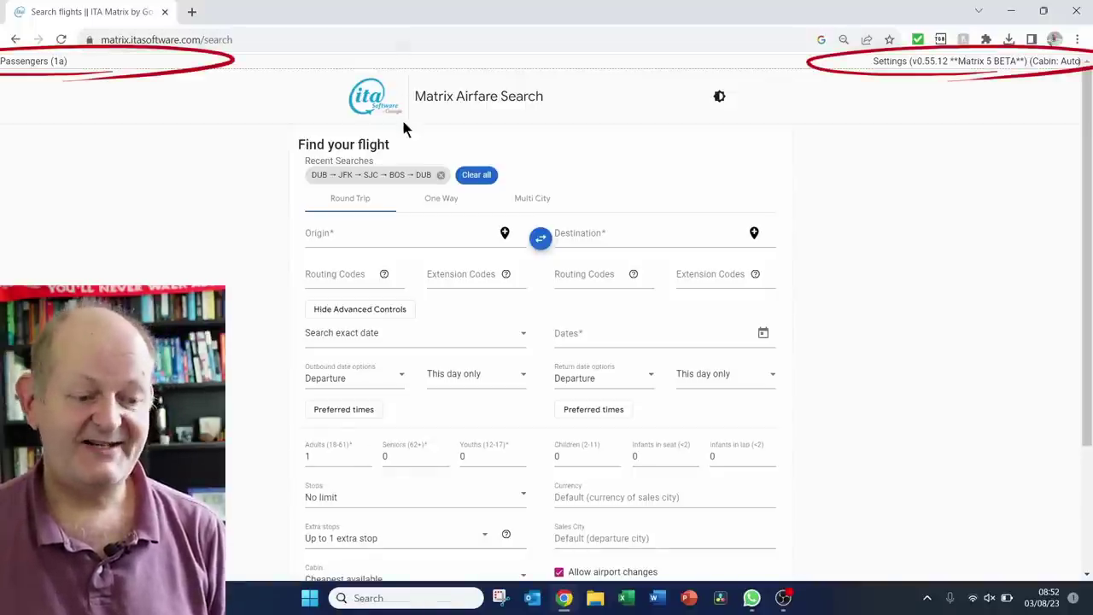
# Step: Rerun the recent DUB–JFK–SJC–BOS–DUB search and review the itinerary's fare breakdown and Powertools booking links
pyautogui.click(394, 177)
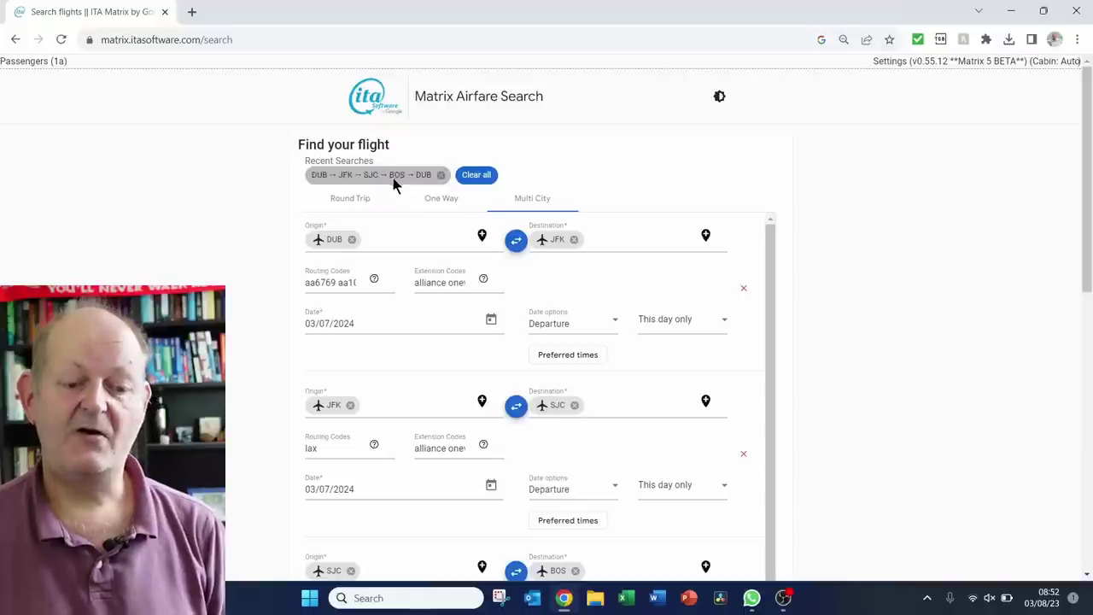
pyautogui.scroll(-5, 377, 186)
pyautogui.scroll(-3, 558, 505)
pyautogui.click(751, 456)
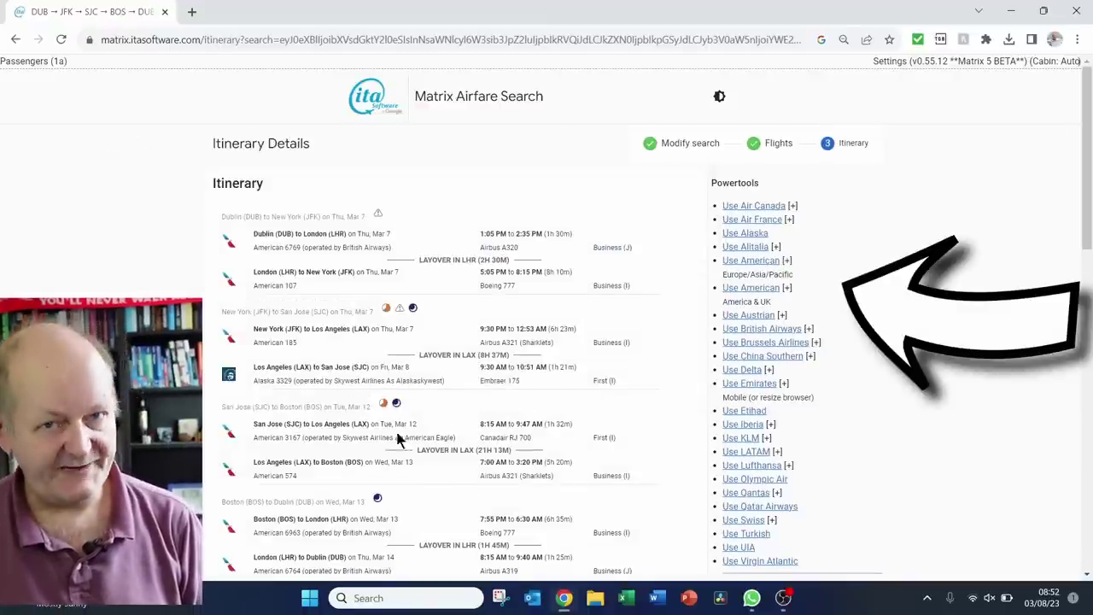
pyautogui.scroll(-4, 517, 399)
pyautogui.scroll(-3, 517, 405)
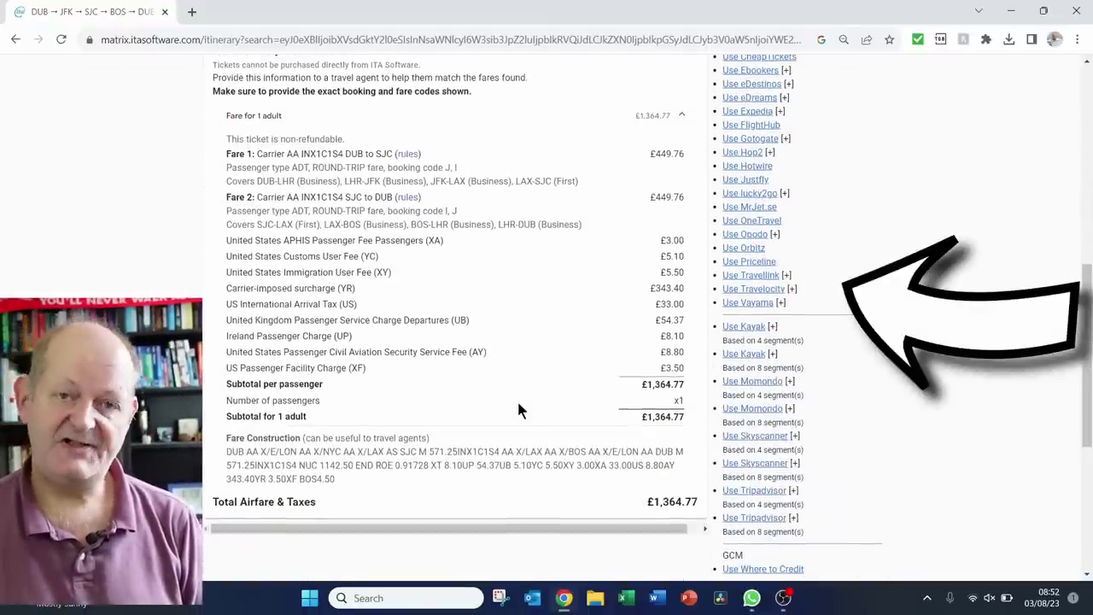
pyautogui.scroll(8, 518, 404)
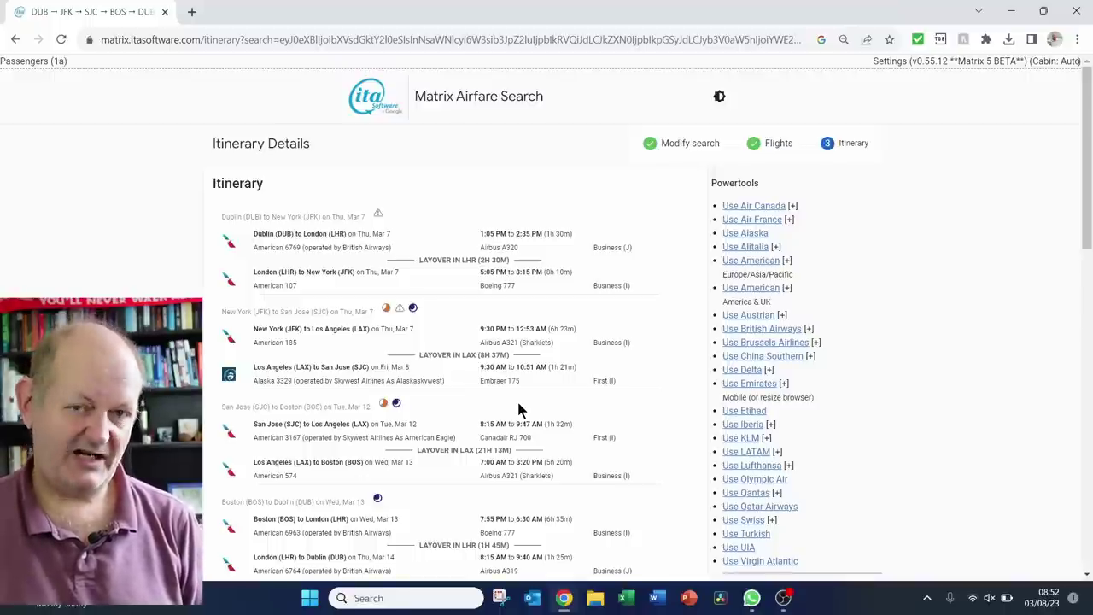
pyautogui.click(28, 64)
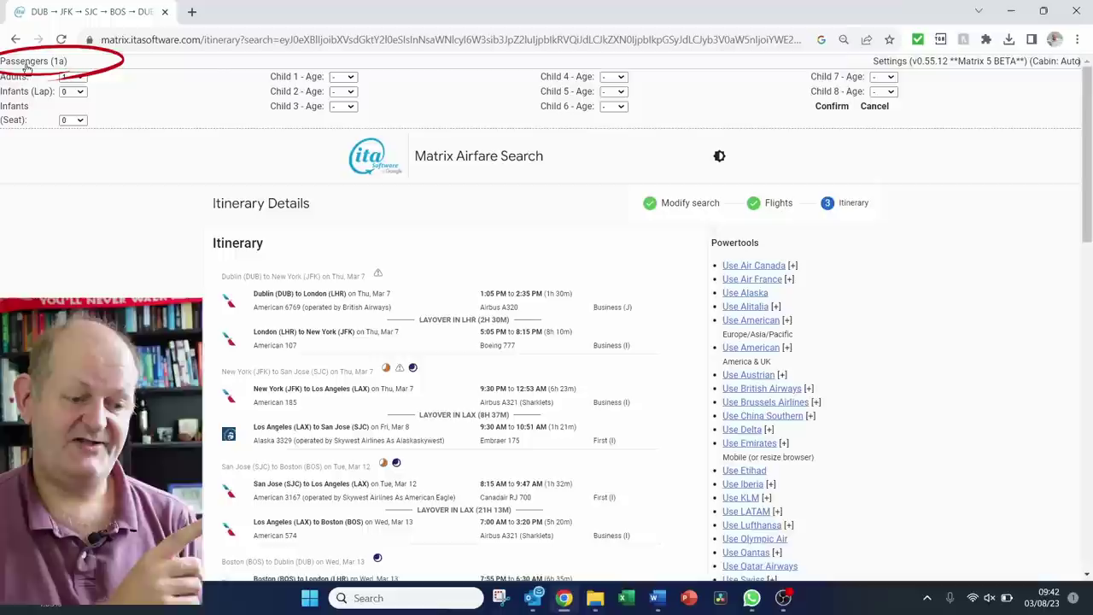
pyautogui.click(75, 77)
pyautogui.click(73, 85)
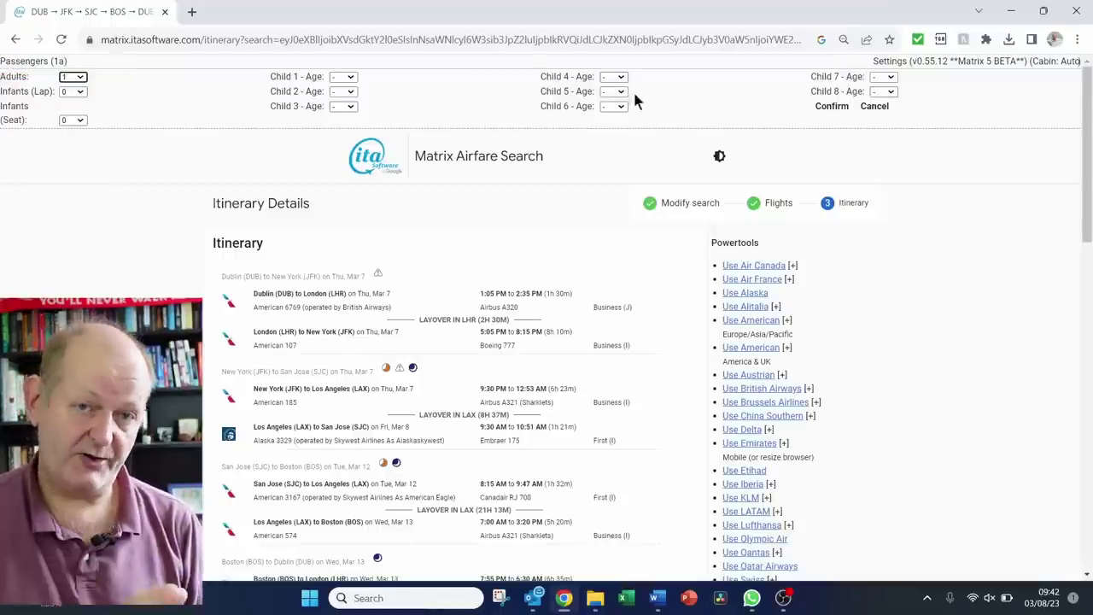
pyautogui.click(41, 65)
pyautogui.click(40, 64)
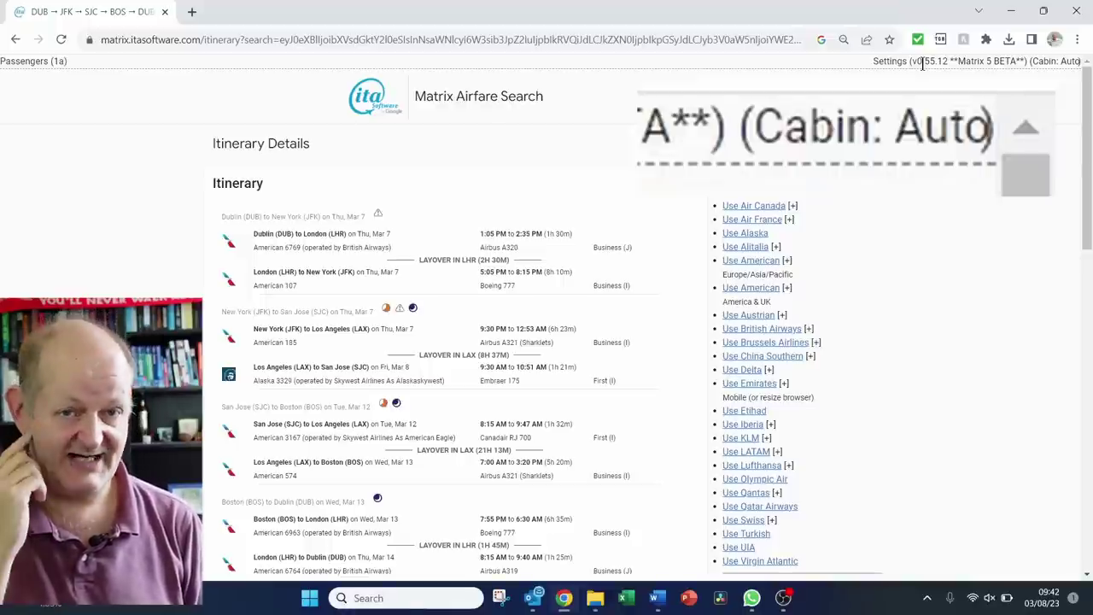
pyautogui.click(888, 61)
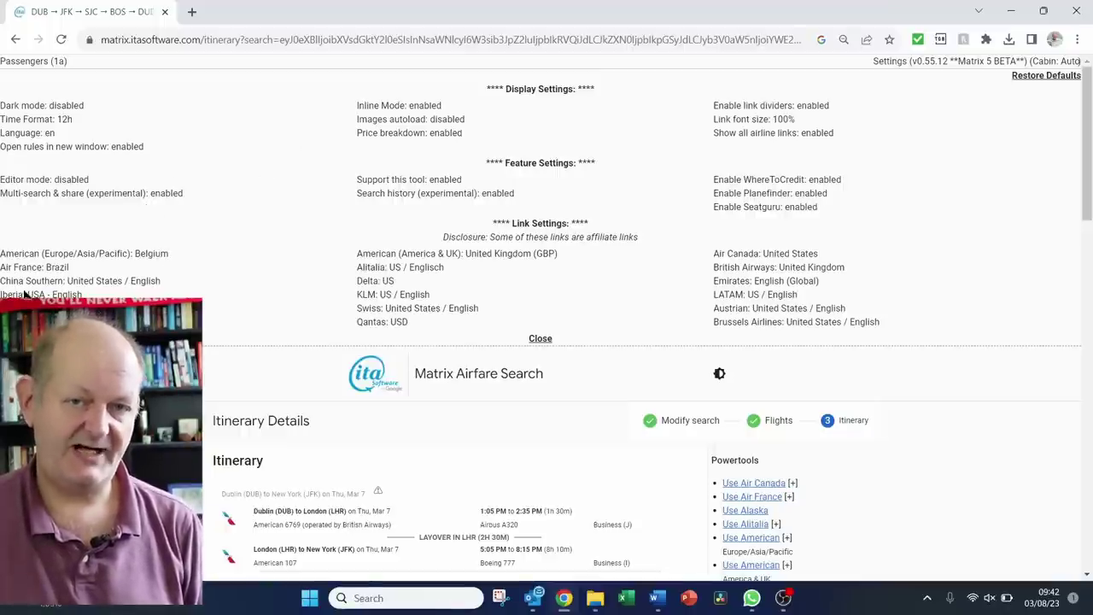
pyautogui.press('Escape')
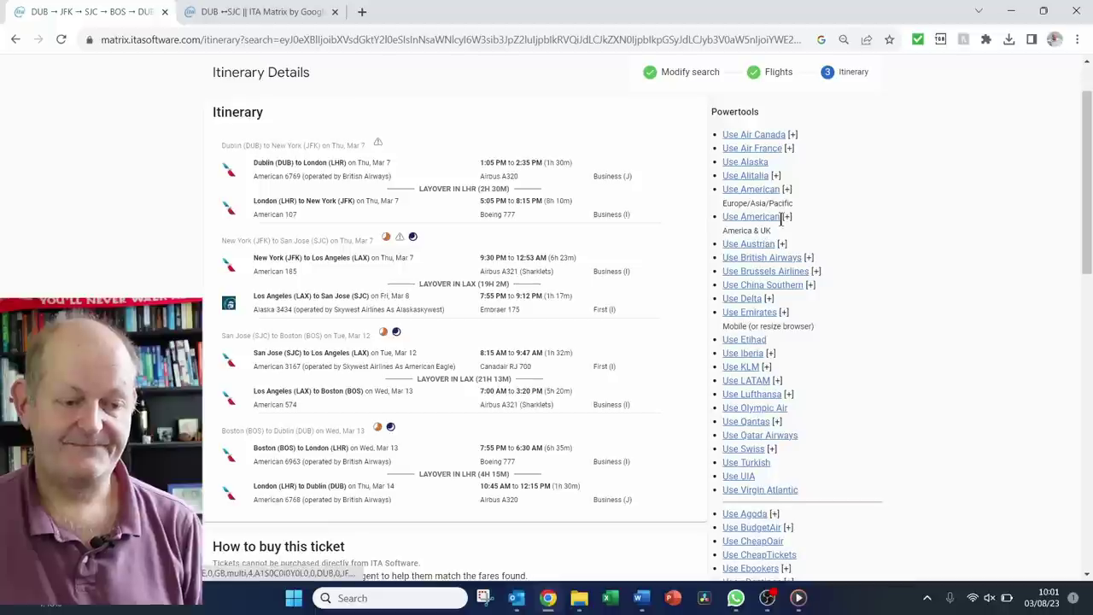
# Step: Send the itinerary to American's United Kingdom (GBP) site, then close the tab when it errors
pyautogui.moveTo(791, 215)
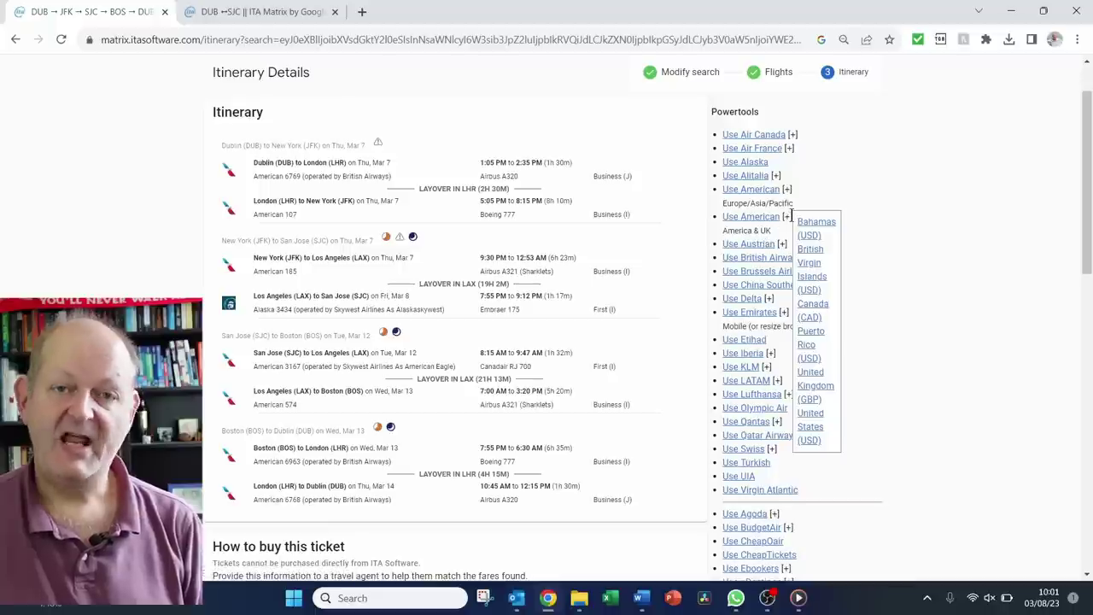
pyautogui.click(816, 389)
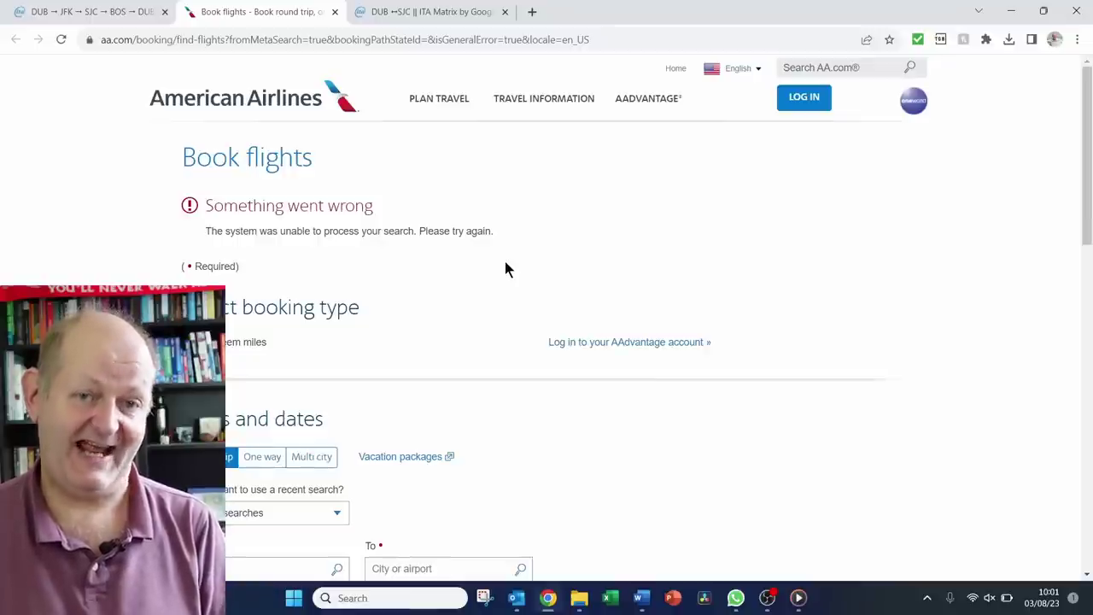
pyautogui.click(334, 12)
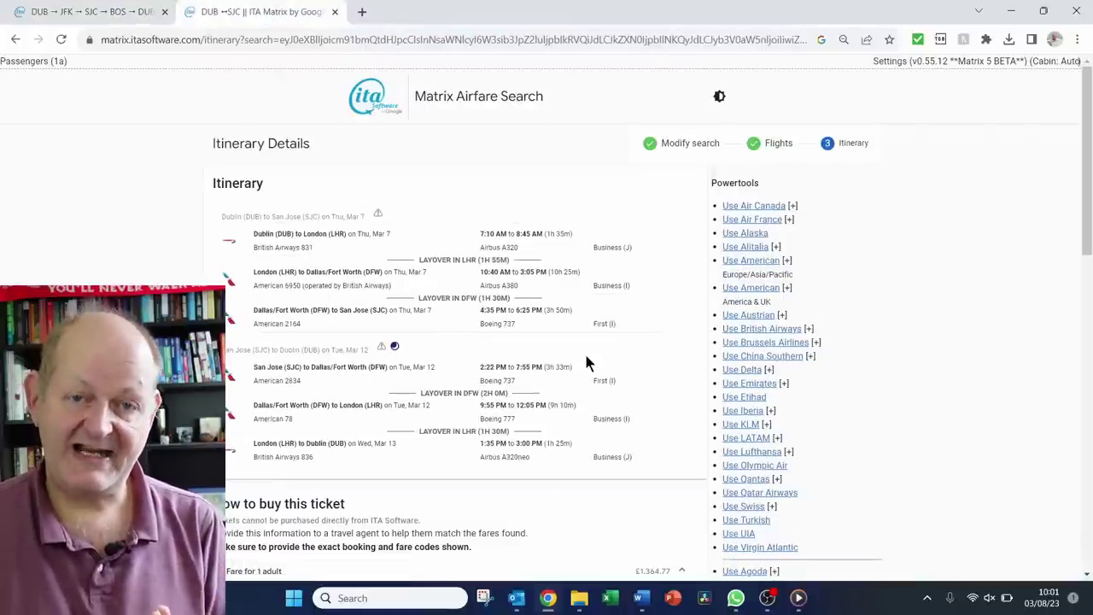
# Step: Resend the itinerary to American's United Kingdom (GBP) site and review the £1,364.77 Passengers page
pyautogui.moveTo(788, 289)
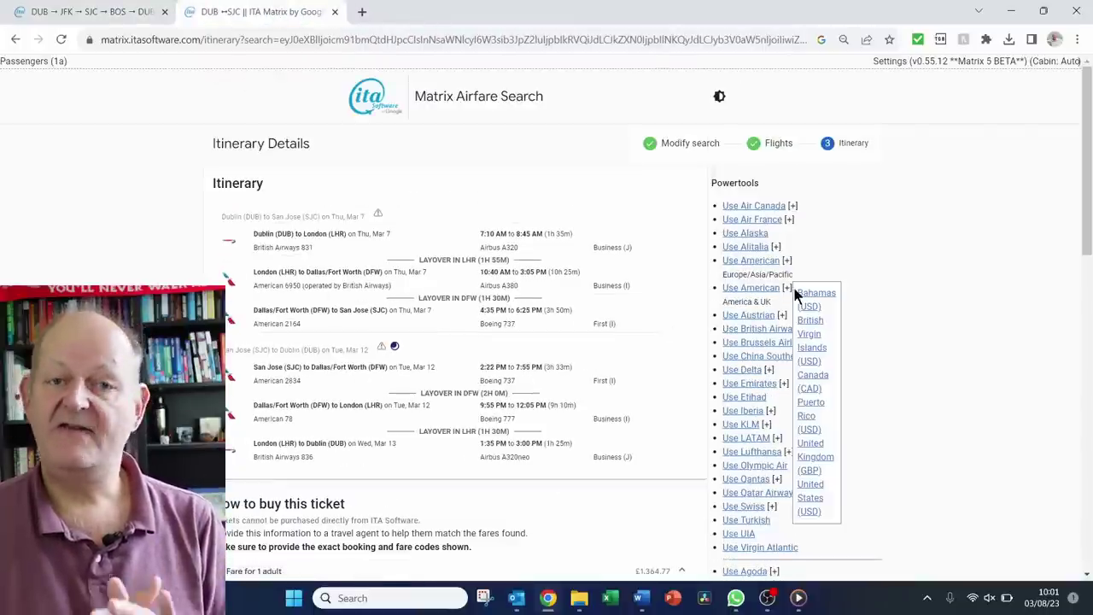
pyautogui.click(821, 457)
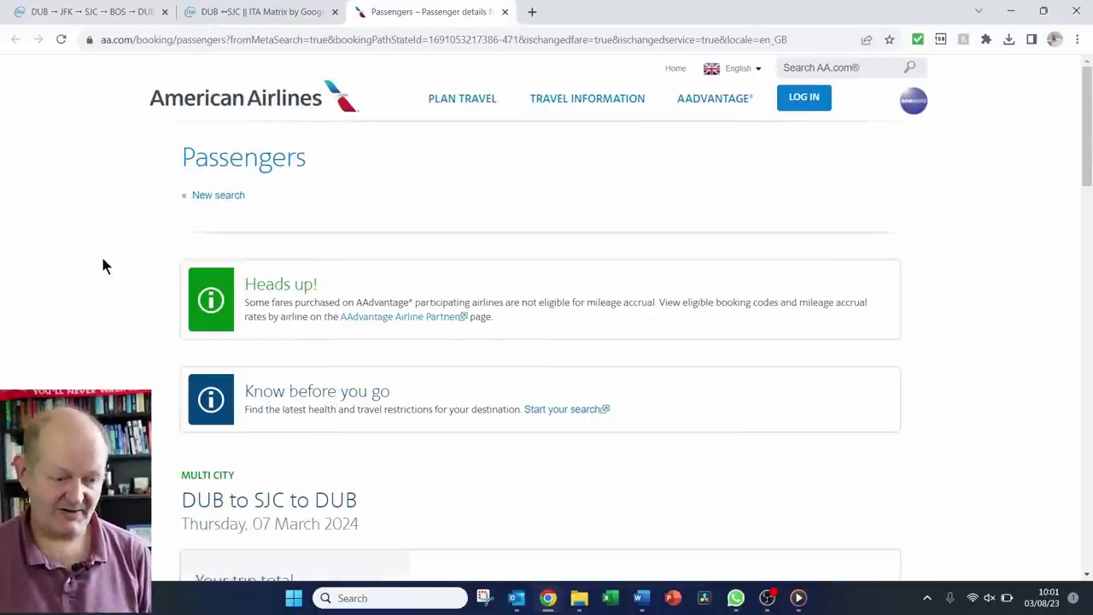
pyautogui.scroll(-4, 103, 267)
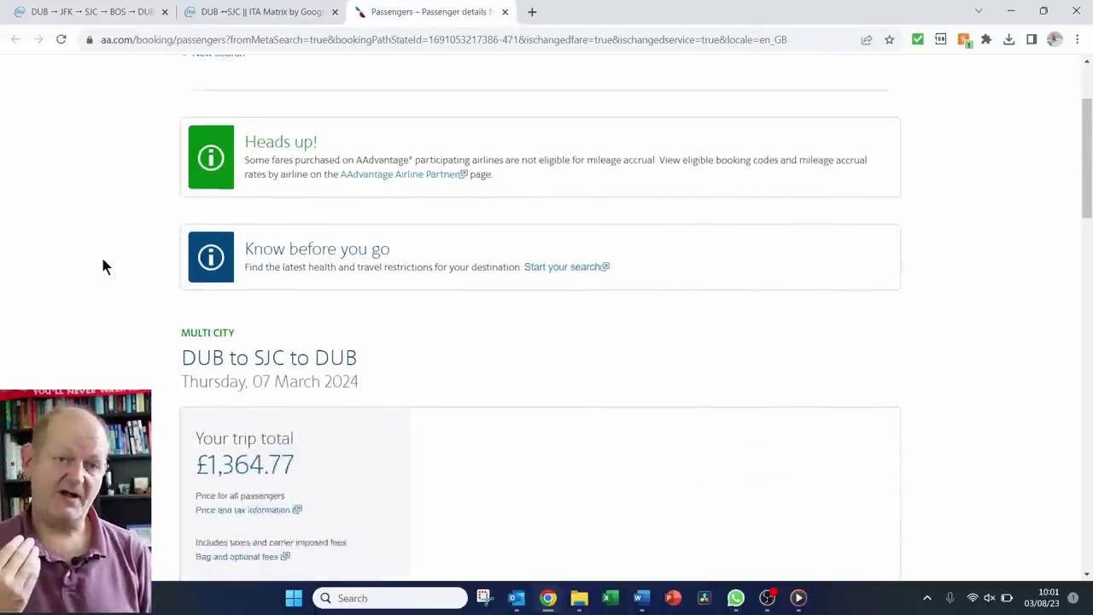
pyautogui.scroll(-4, 102, 267)
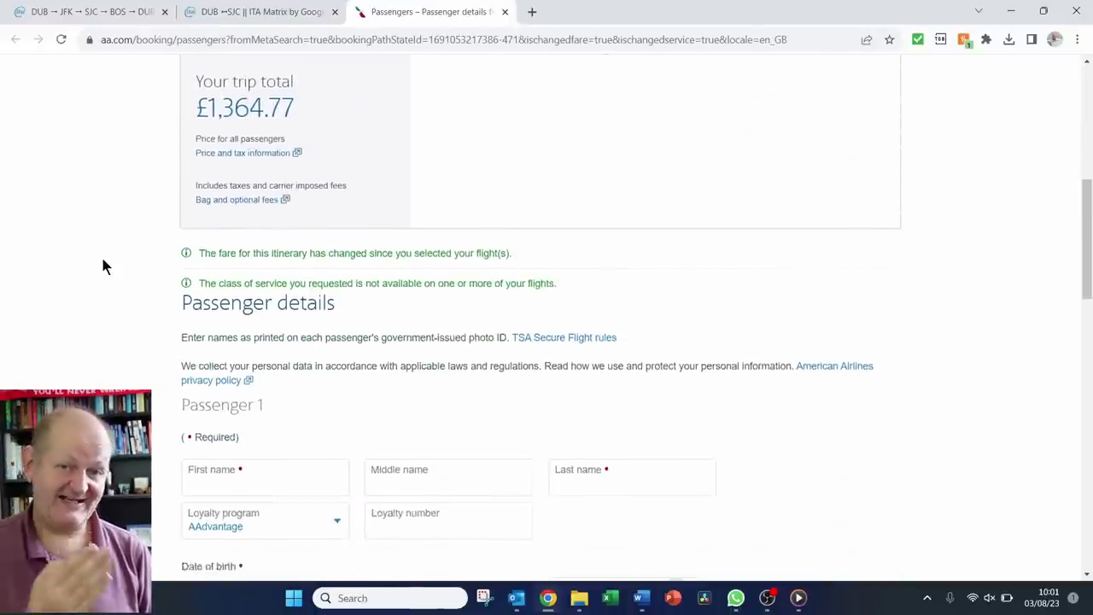
pyautogui.scroll(-1, 102, 267)
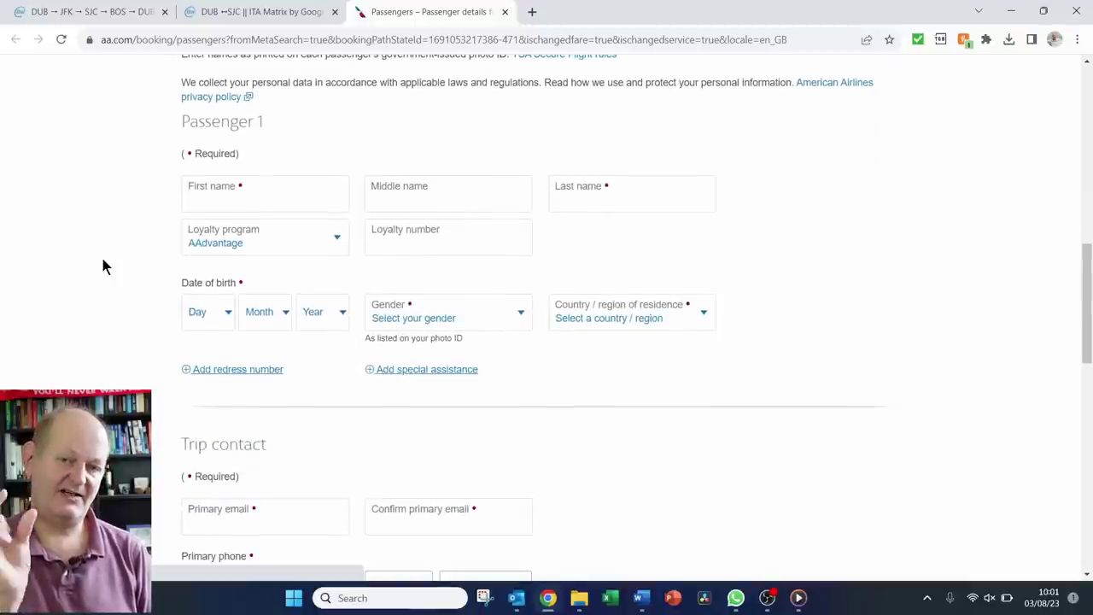
pyautogui.scroll(-2, 103, 267)
pyautogui.scroll(2, 102, 266)
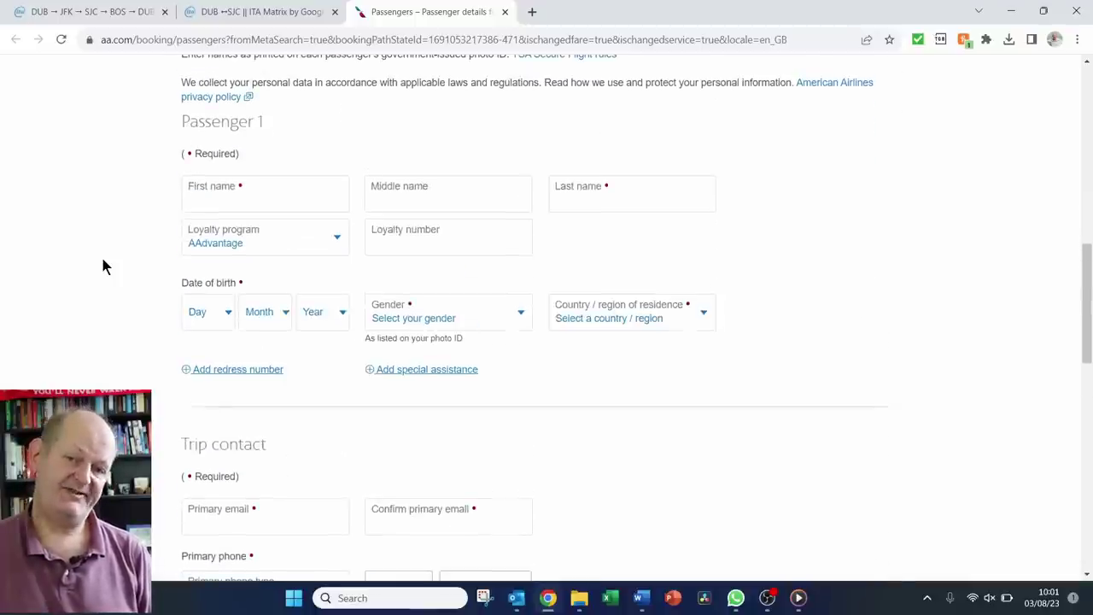
pyautogui.scroll(5, 102, 266)
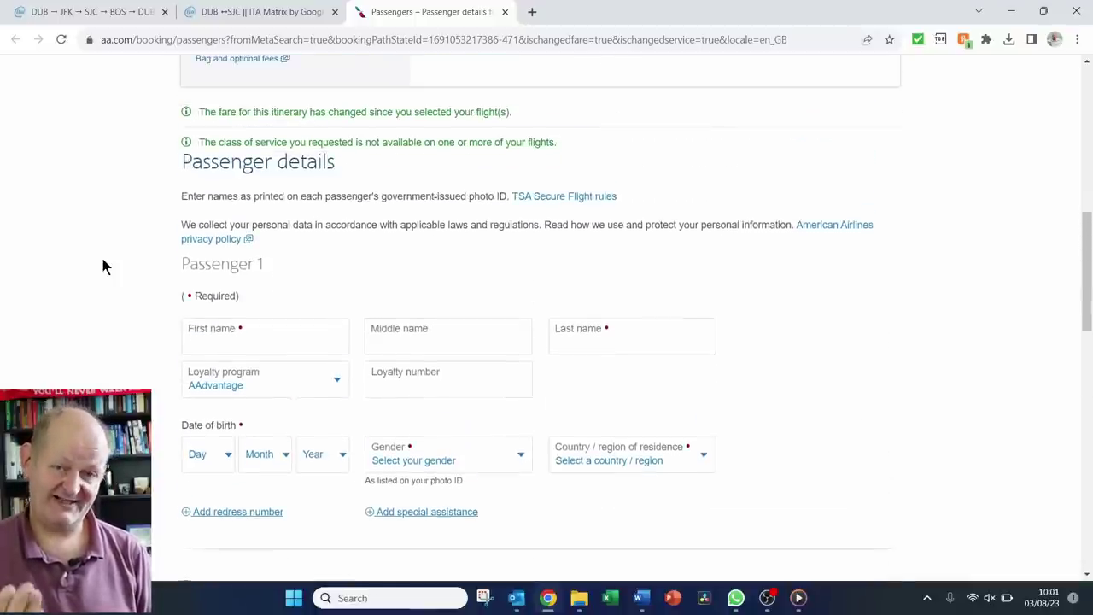
pyautogui.scroll(1, 103, 267)
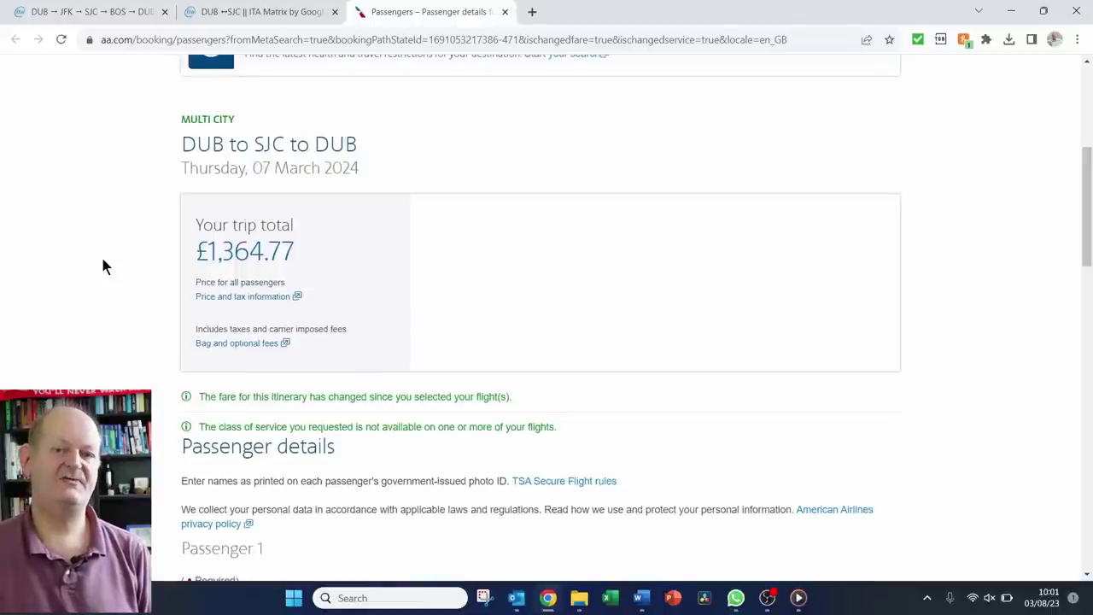